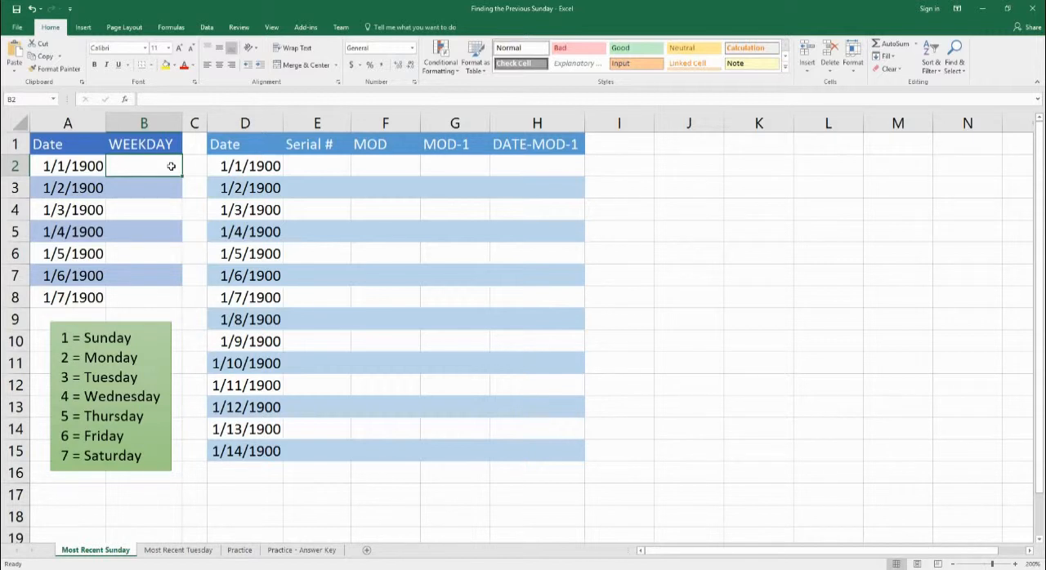
# Enter the formula =WEEKDAY(A2) in cell B2 of the WEEKDAY column.
pyautogui.write('=weeld')
pyautogui.press('BackSpace')
pyautogui.write('k')
pyautogui.press('BackSpace')
pyautogui.press('BackSpace')
pyautogui.write('l')
pyautogui.press('BackSpace')
pyautogui.write('kday(')
pyautogui.press('Left')
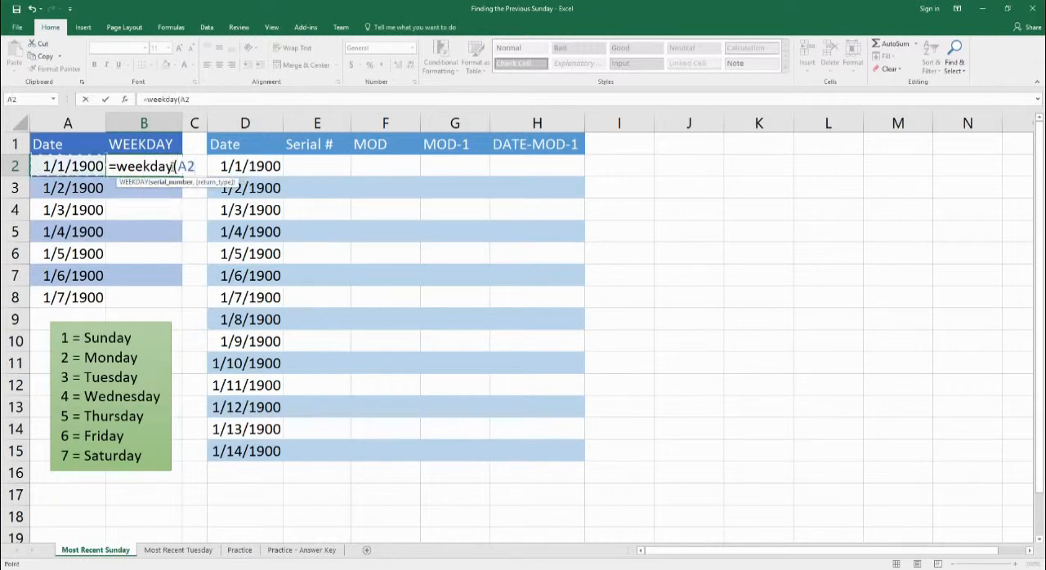
pyautogui.write(')')
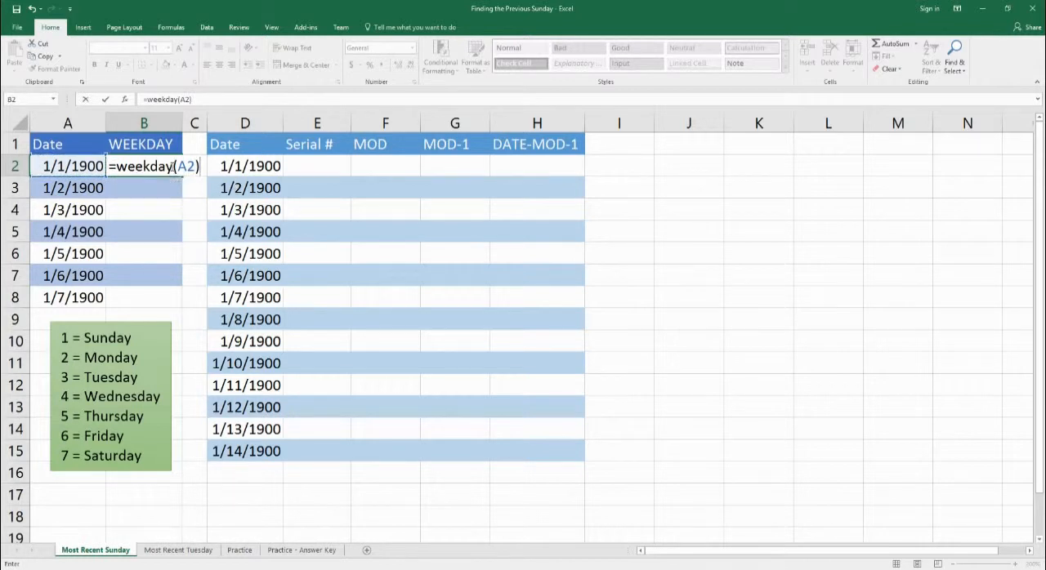
pyautogui.press('Return')
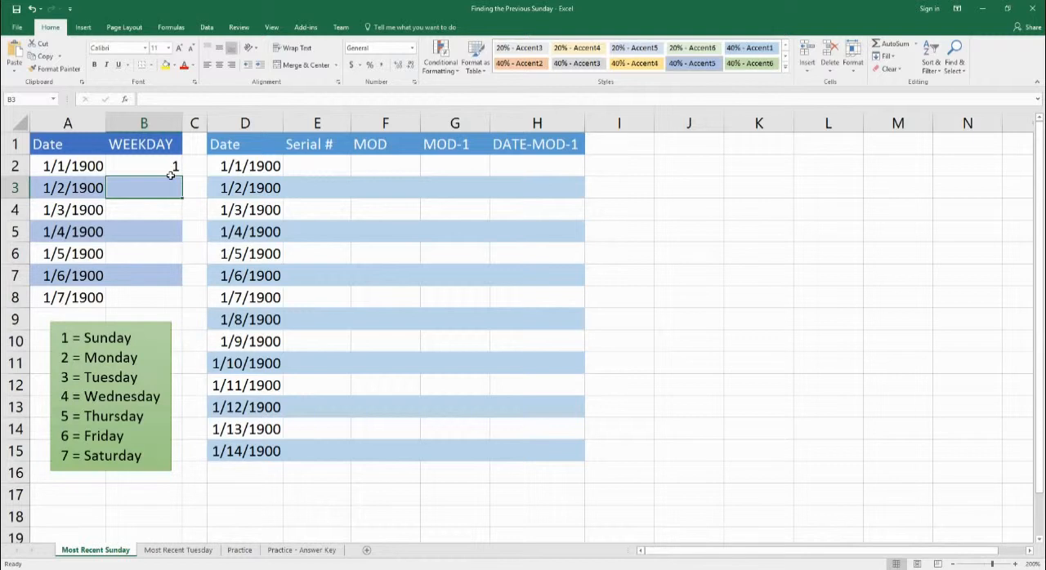
# Enter the formula =WEEKDAY(A3) in cell B3 for the second date.
pyautogui.write('=')
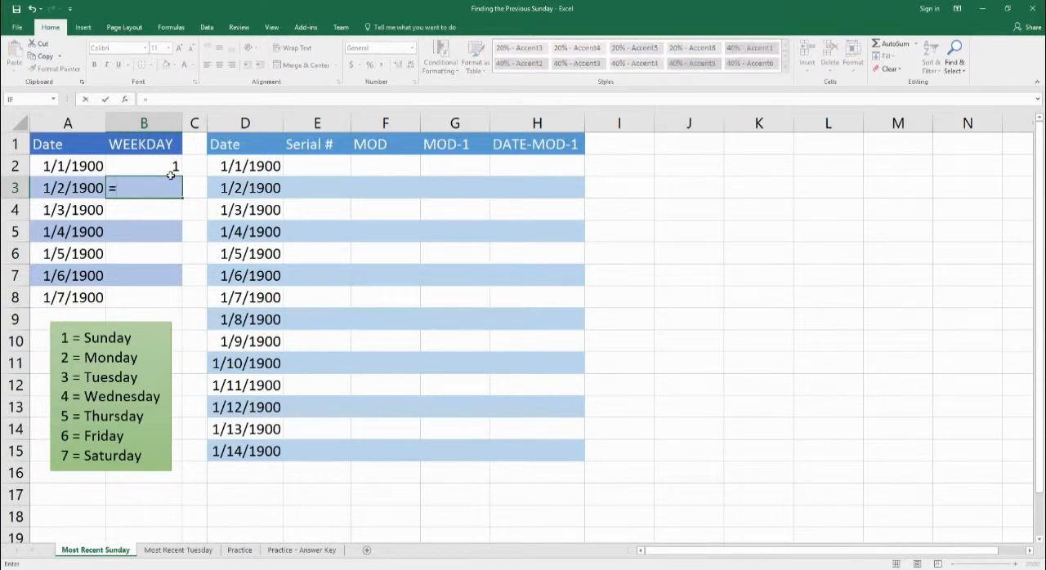
pyautogui.write('weekd')
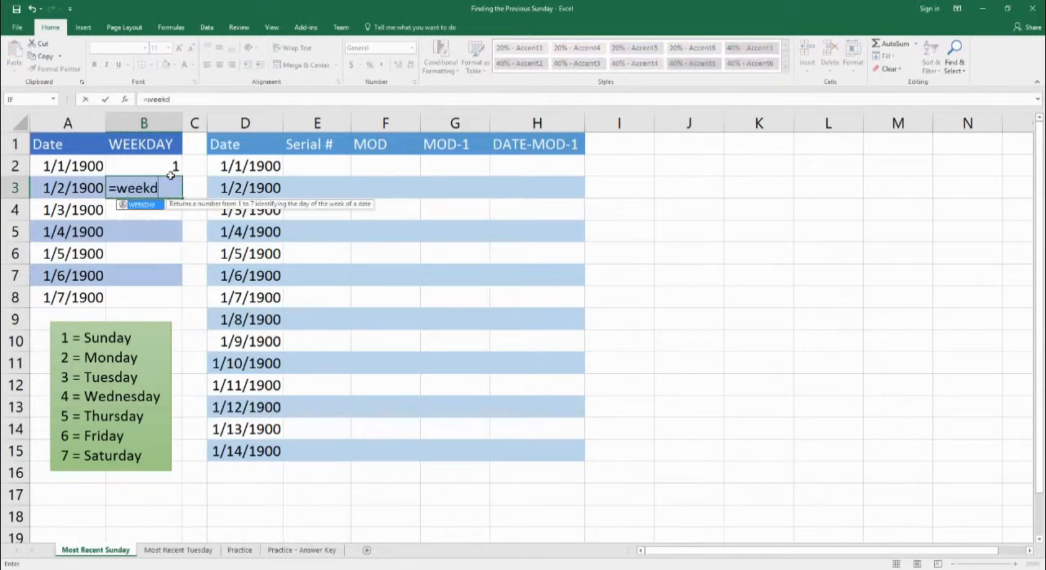
pyautogui.write('ay(')
pyautogui.press('Left')
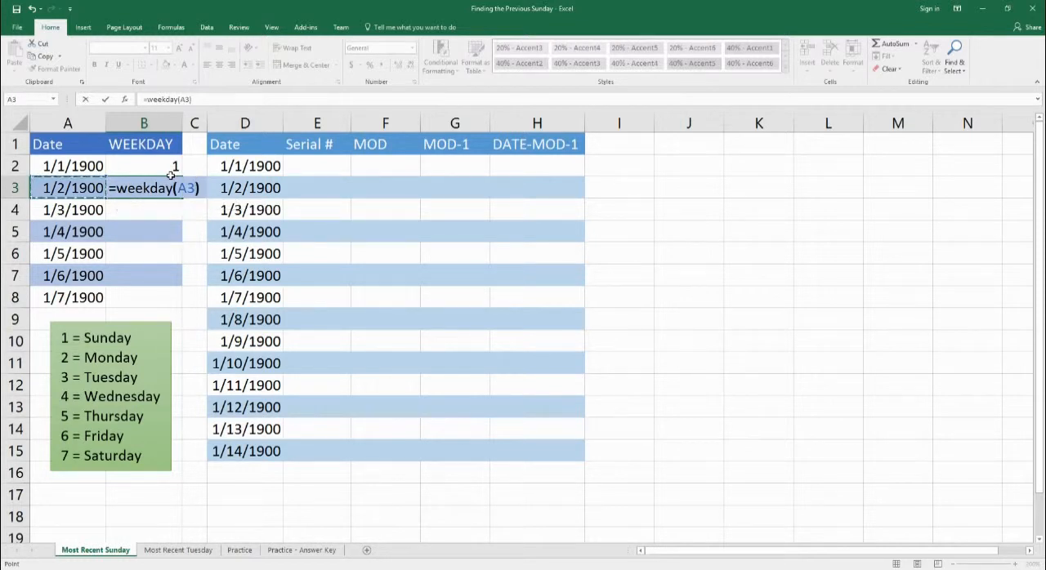
pyautogui.press('Return')
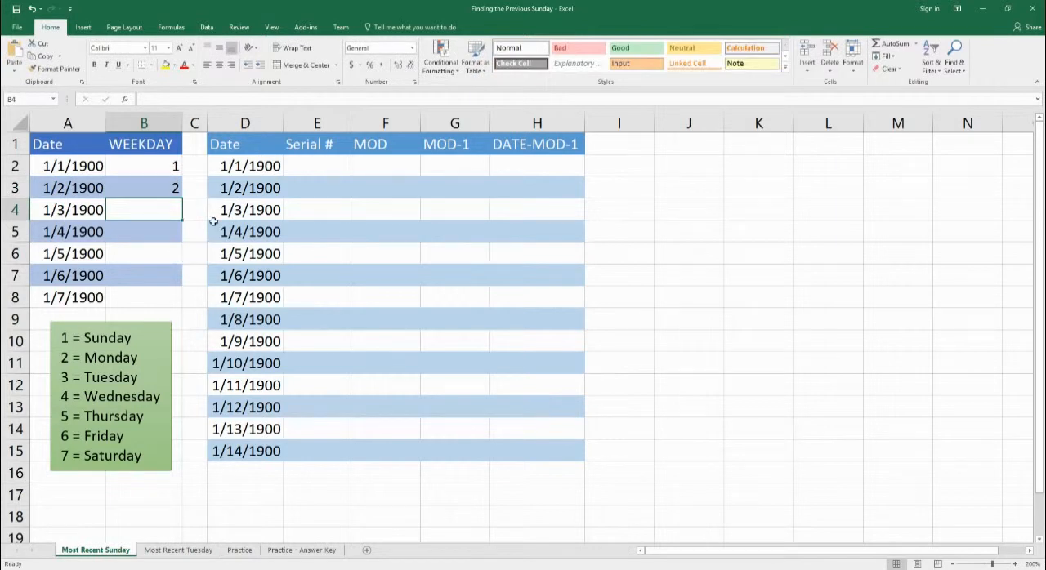
# Fill the WEEKDAY formula from B2 down to B8 to cover the remaining dates.
pyautogui.moveTo(143, 162); pyautogui.dragTo(172, 310)
pyautogui.click(162, 174)
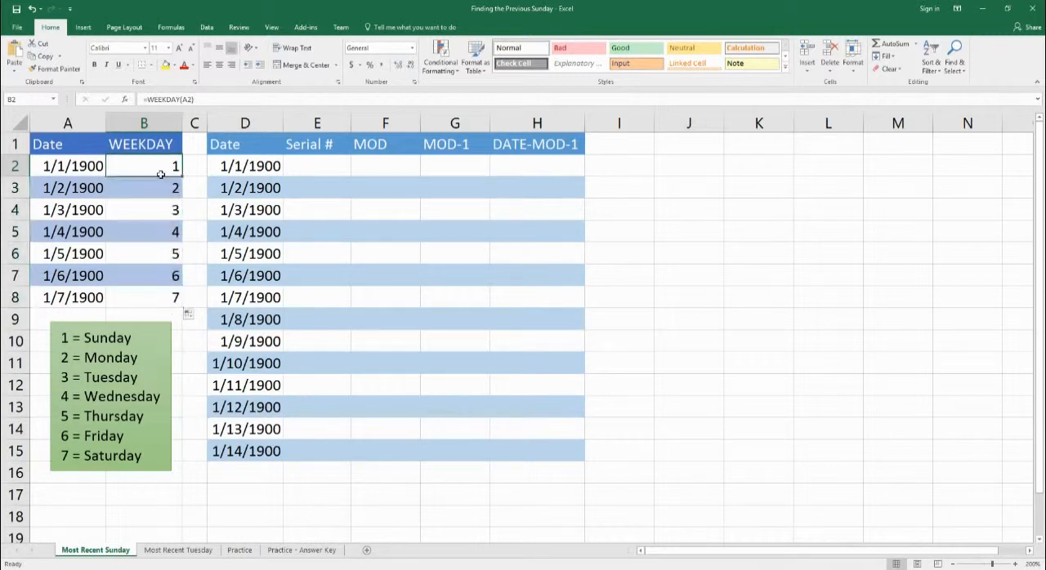
pyautogui.click(174, 302)
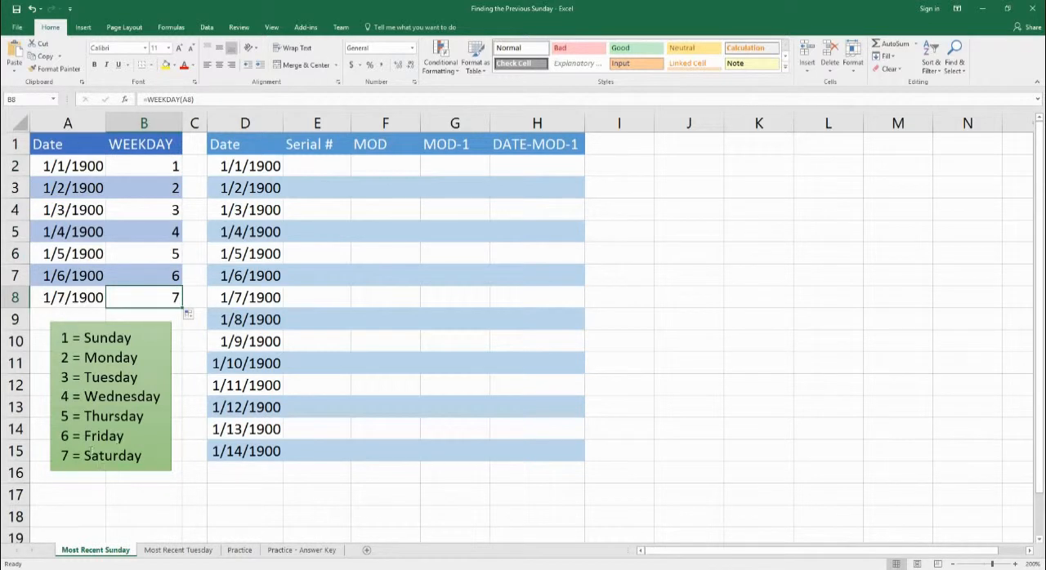
# Enter the formula =D2 in cell E2 of the Serial # column.
pyautogui.click(323, 174)
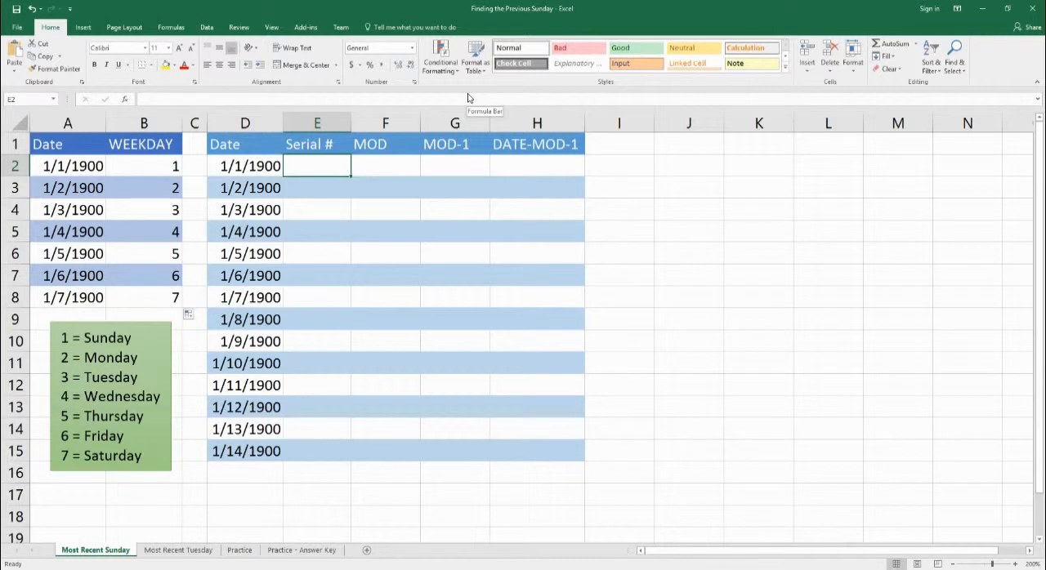
pyautogui.moveTo(272, 166); pyautogui.dragTo(243, 458)
pyautogui.click(326, 175)
pyautogui.write('=')
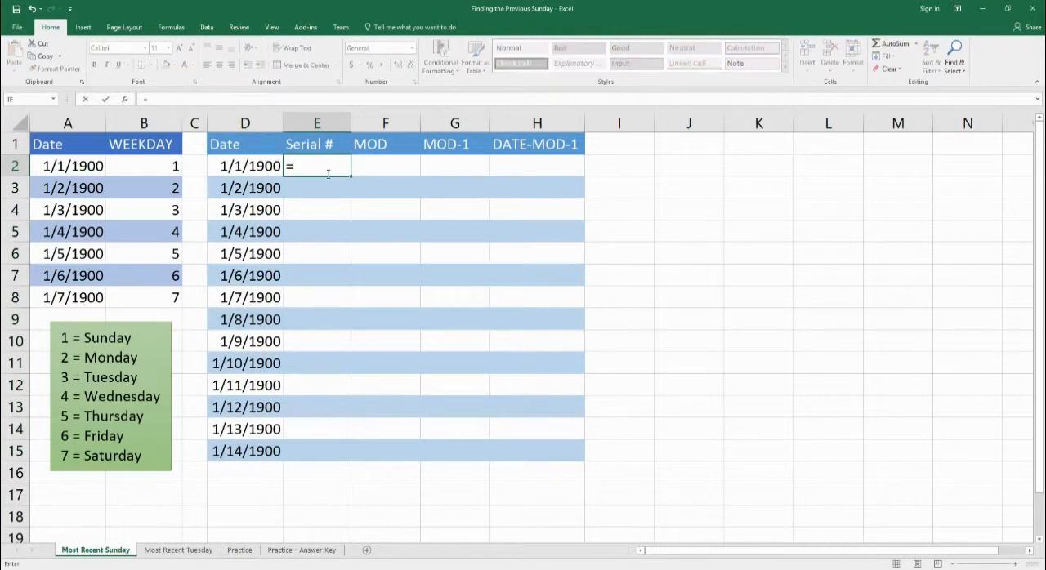
pyautogui.press('Left')
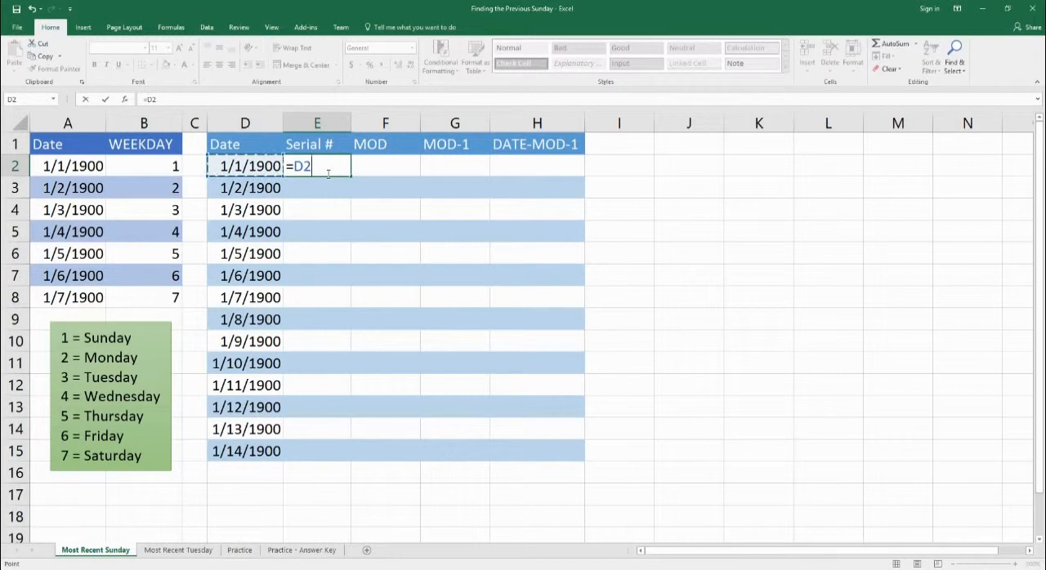
pyautogui.press('Return')
# Change the number format of cell E2 to General so it shows the date's serial number.
pyautogui.click(326, 173)
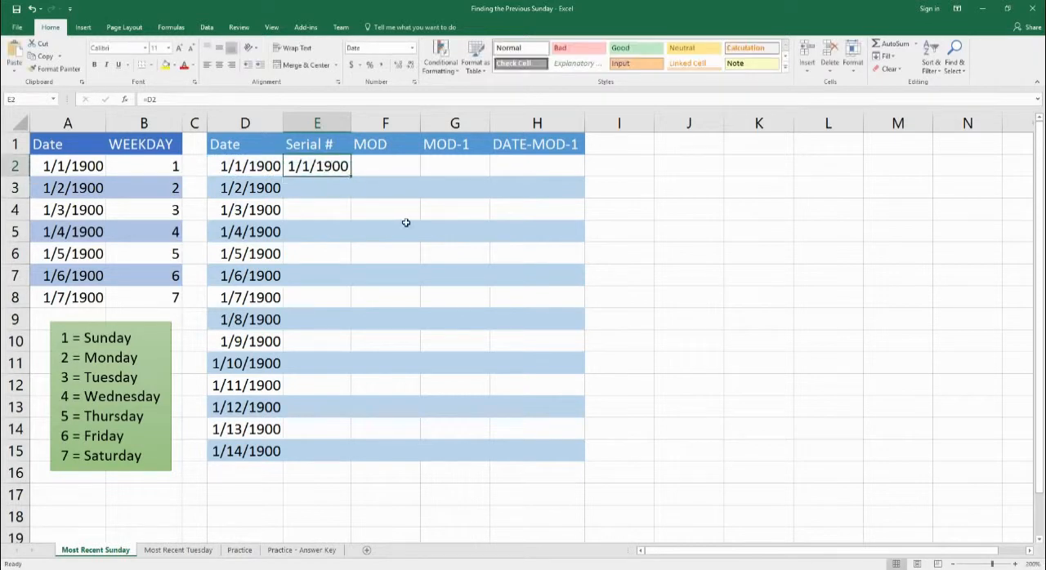
pyautogui.click(411, 48)
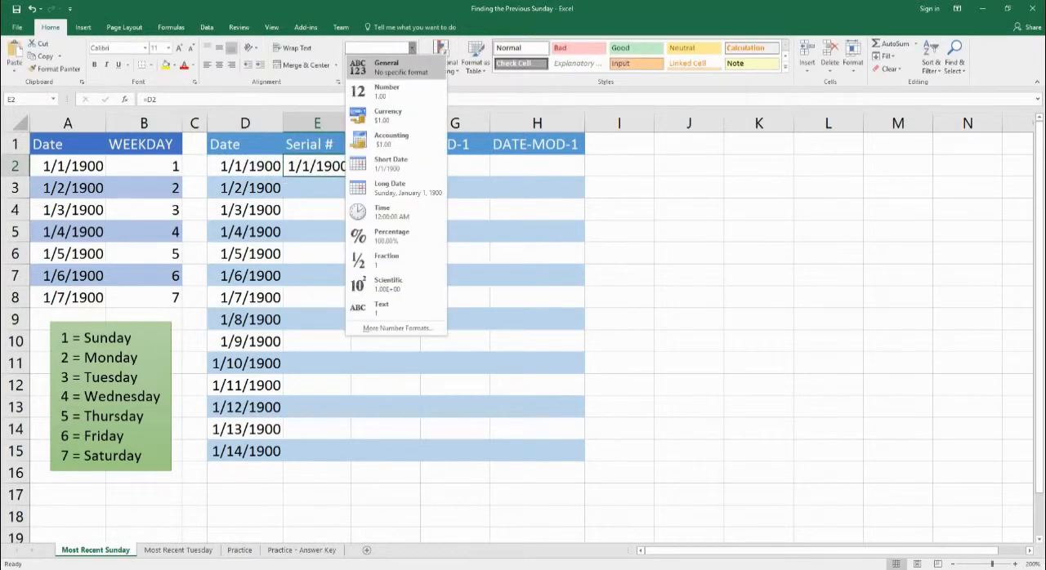
pyautogui.click(386, 67)
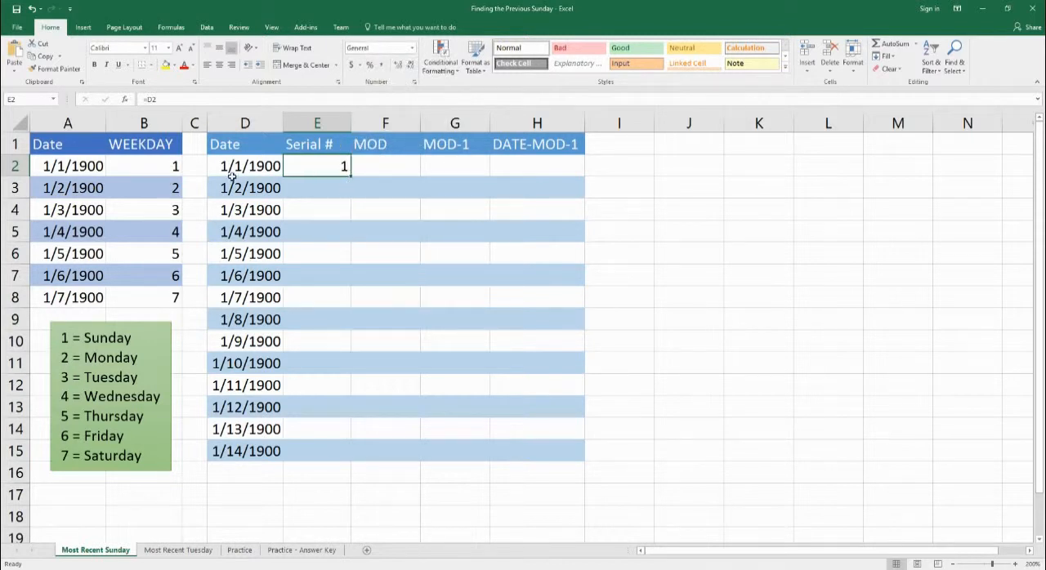
# Enter =D3 in cell E3 of the Serial # column and set its number format to General.
pyautogui.click(323, 193)
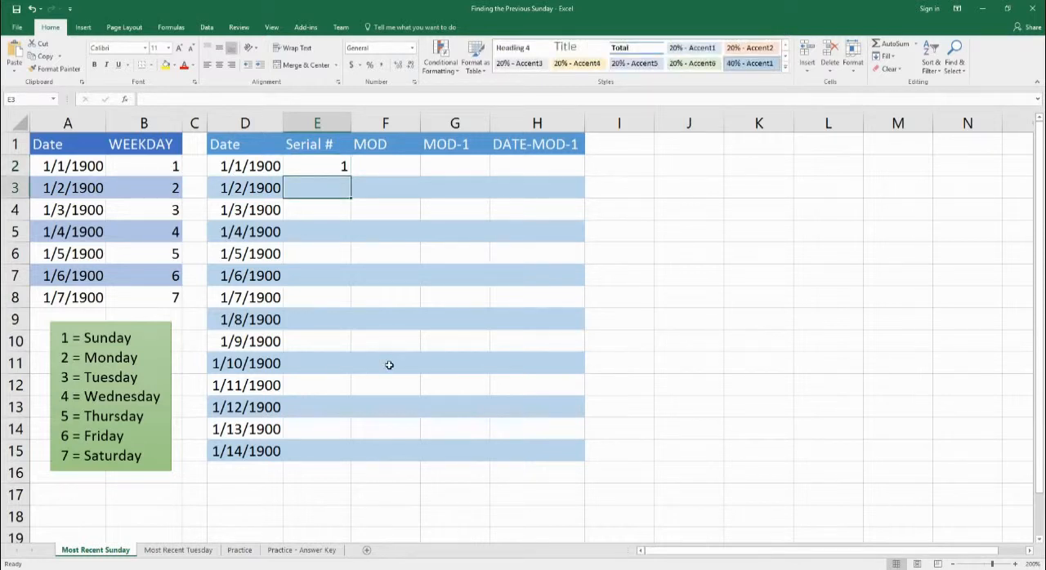
pyautogui.write('=D3')
pyautogui.press('Return')
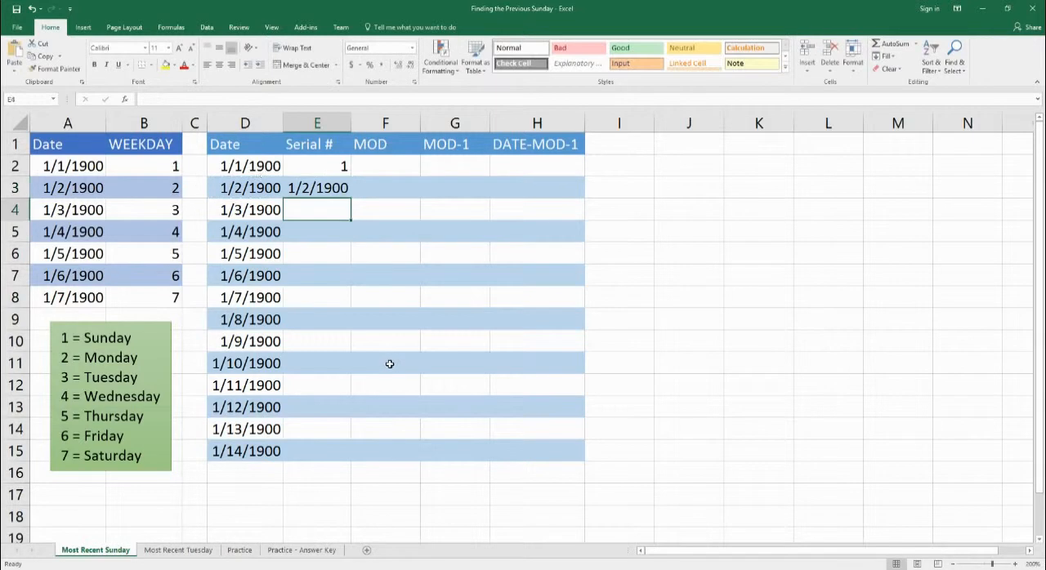
pyautogui.click(329, 186)
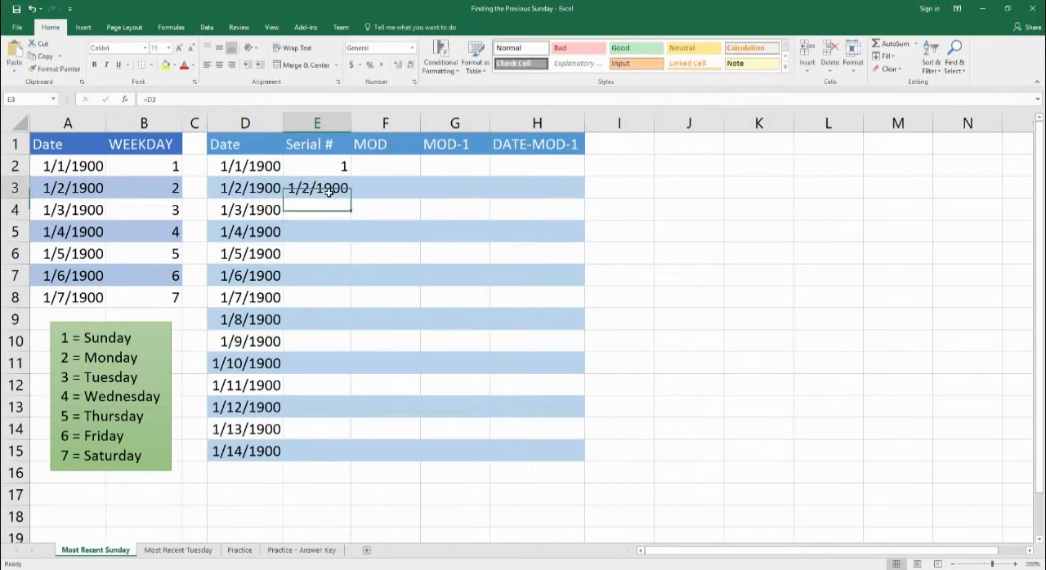
pyautogui.click(412, 47)
pyautogui.click(392, 67)
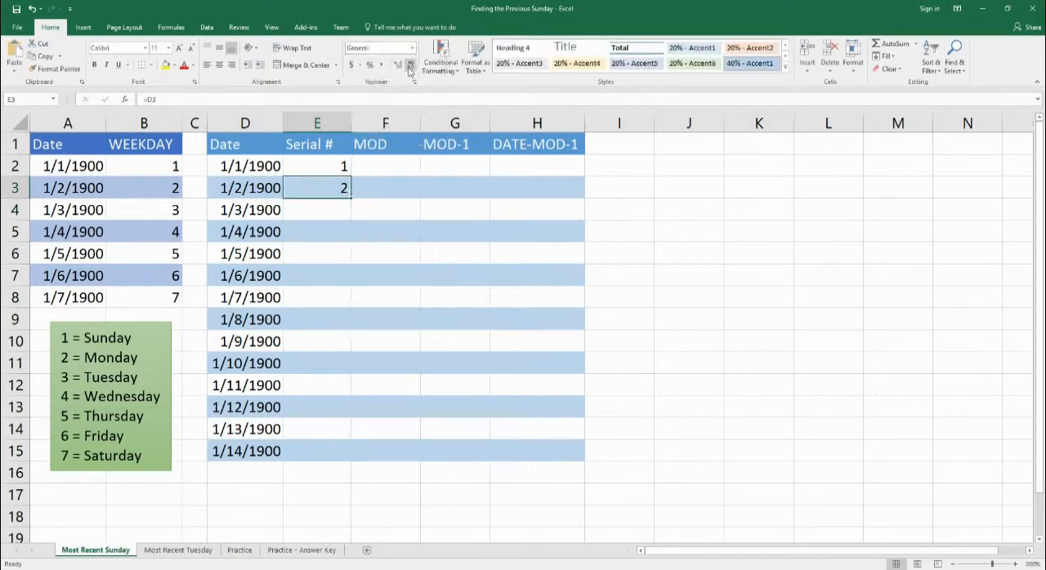
# Fill the Serial # formula from E2 down to E15.
pyautogui.click(326, 168)
pyautogui.click(337, 190)
pyautogui.click(332, 166)
pyautogui.click(341, 191)
pyautogui.click(334, 168)
pyautogui.moveTo(334, 168); pyautogui.dragTo(324, 458)
pyautogui.click(322, 175)
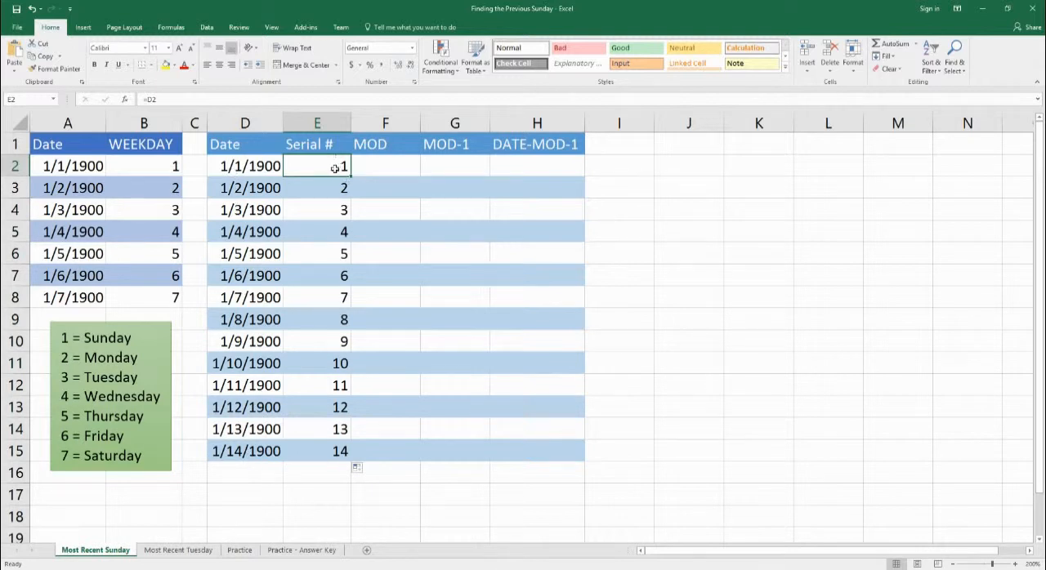
# Enter the formula =MOD(D2,7) in cell F2 of the MOD column.
pyautogui.click(394, 165)
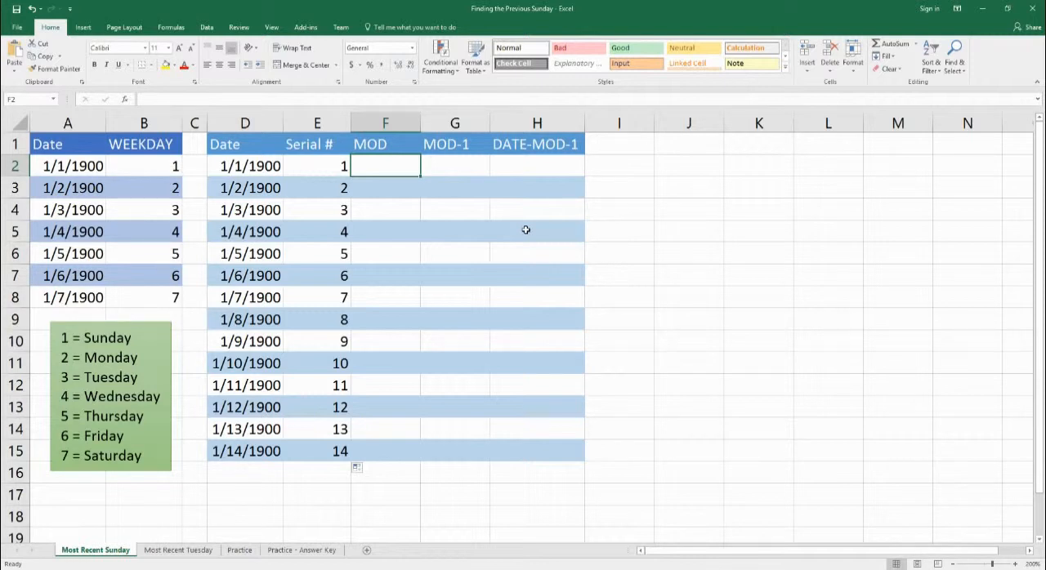
pyautogui.write('=m')
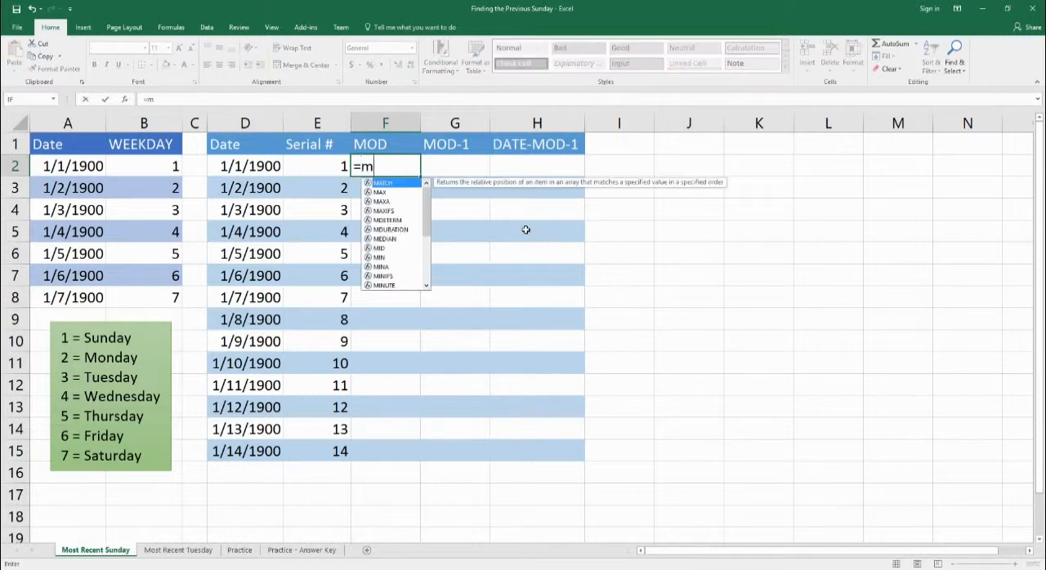
pyautogui.write('od(')
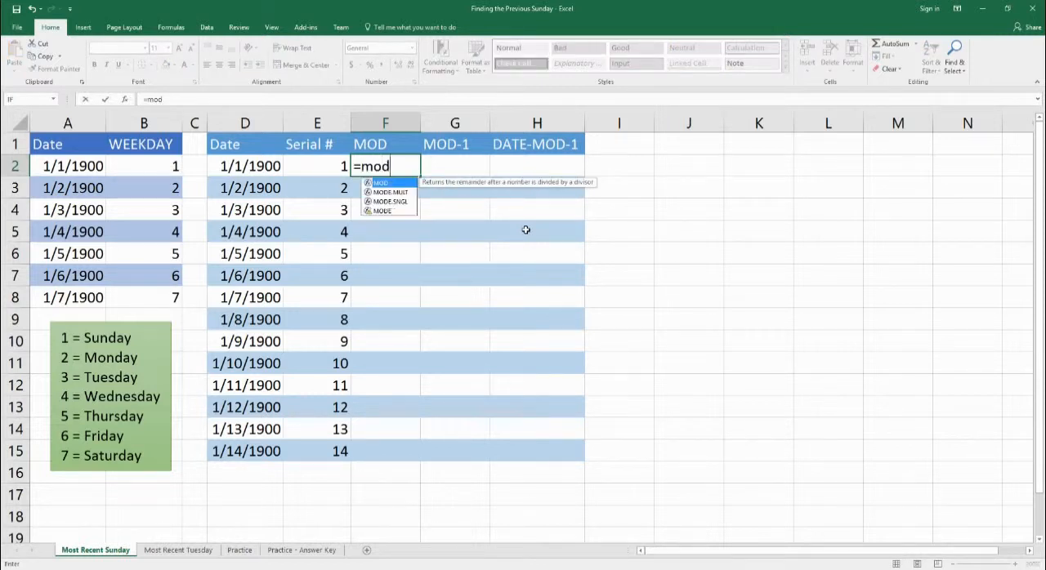
pyautogui.press('Left')
pyautogui.press('Left')
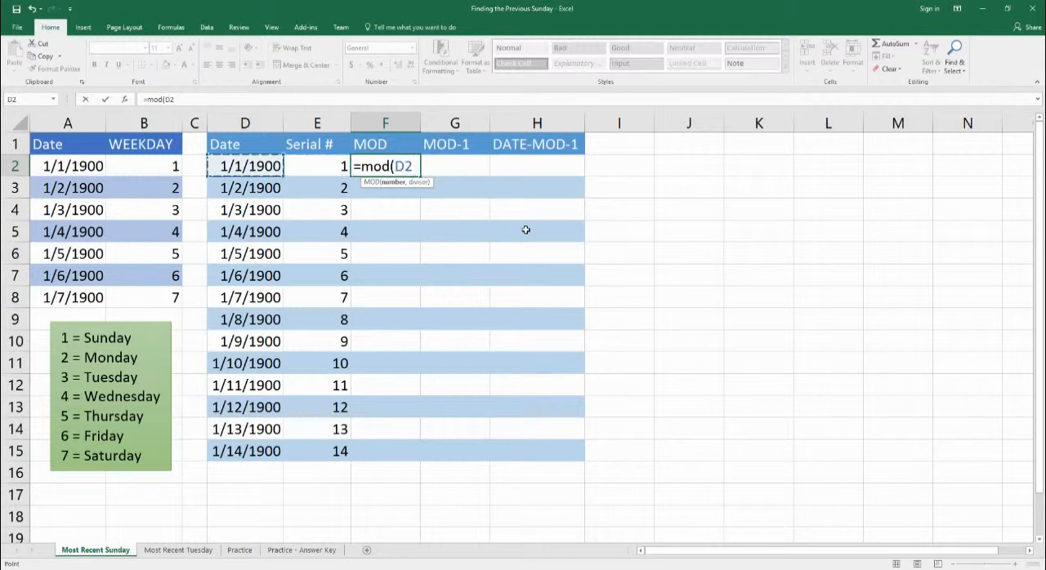
pyautogui.write(',7')
pyautogui.write(')')
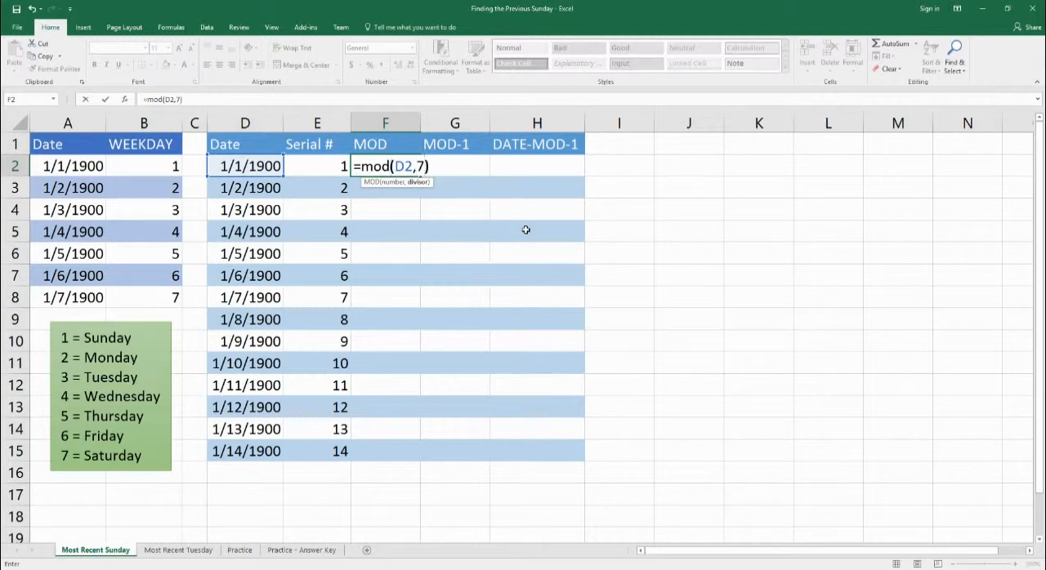
pyautogui.press('Return')
# Set the number format of cell F2 to General and review its MOD formula's arguments.
pyautogui.click(417, 166)
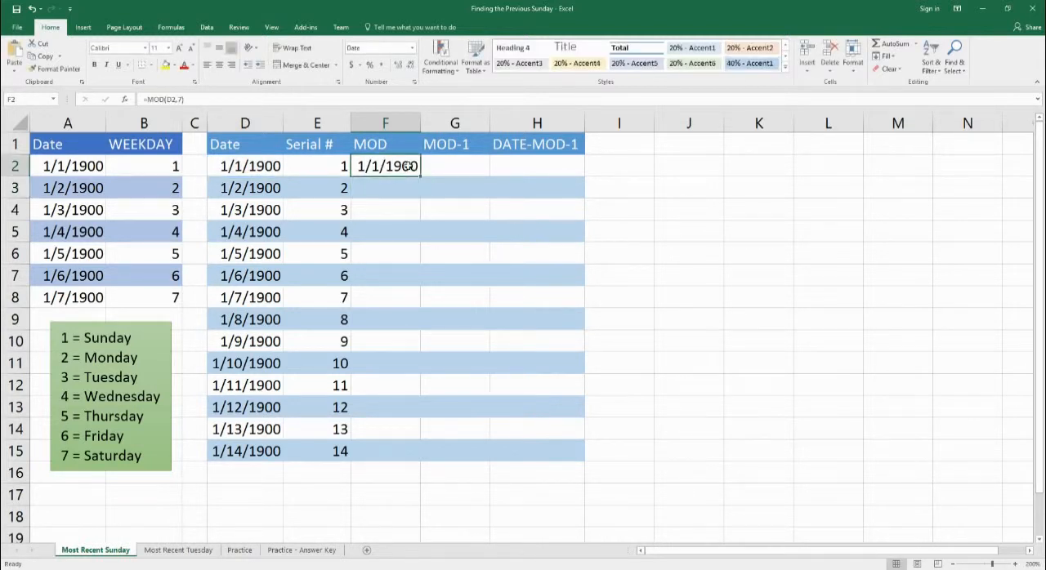
pyautogui.click(412, 47)
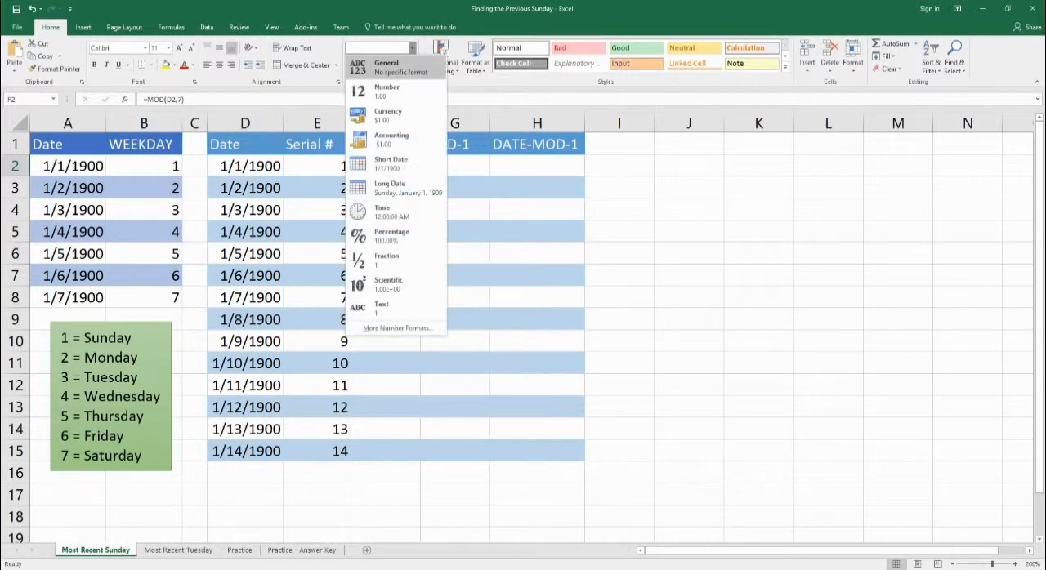
pyautogui.click(391, 67)
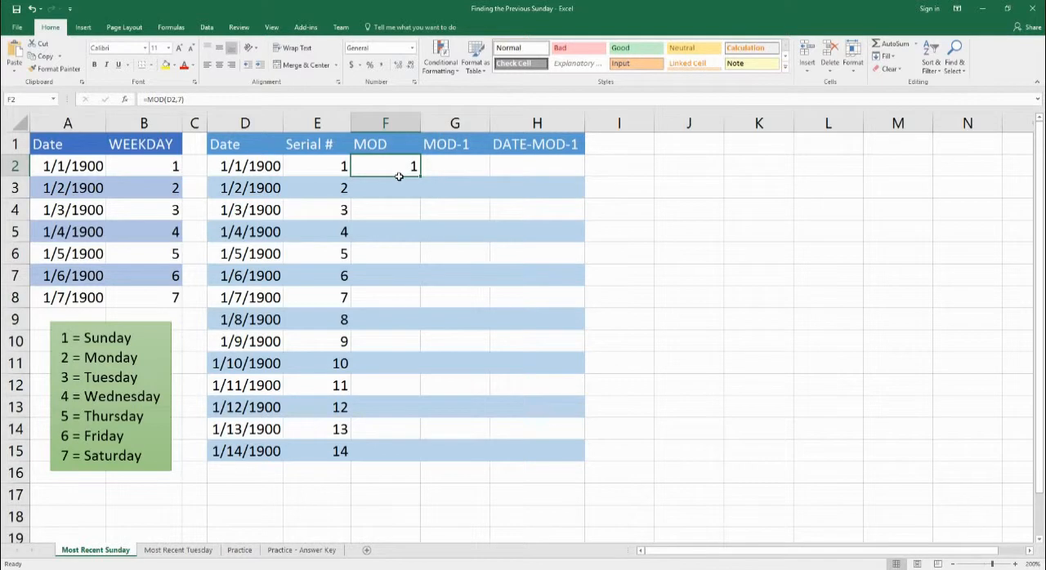
pyautogui.doubleClick(399, 175)
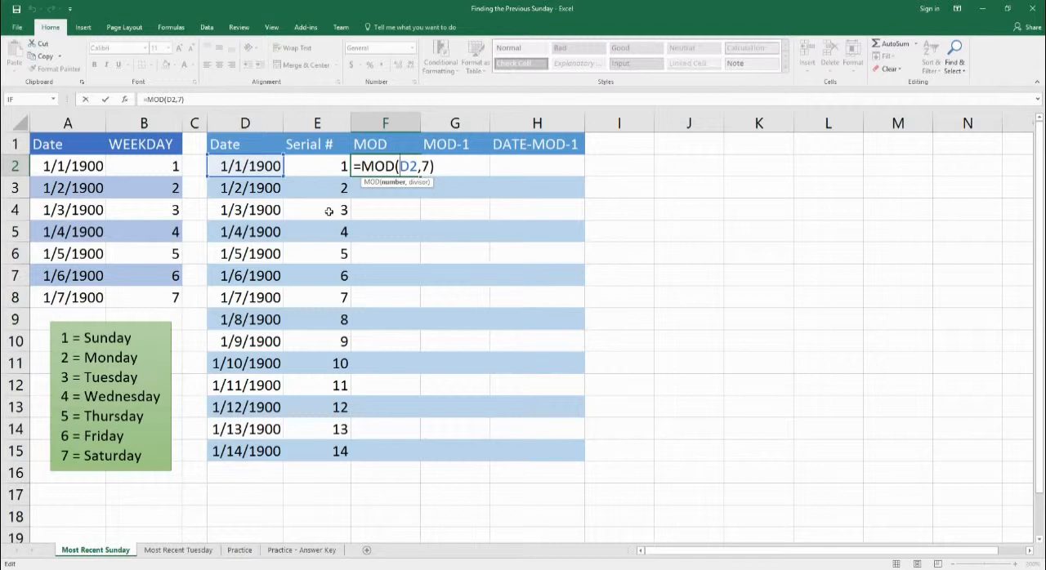
pyautogui.press('Return')
# Enter the formula =MOD(D3,7) in cell F3 of the MOD column.
pyautogui.write('=')
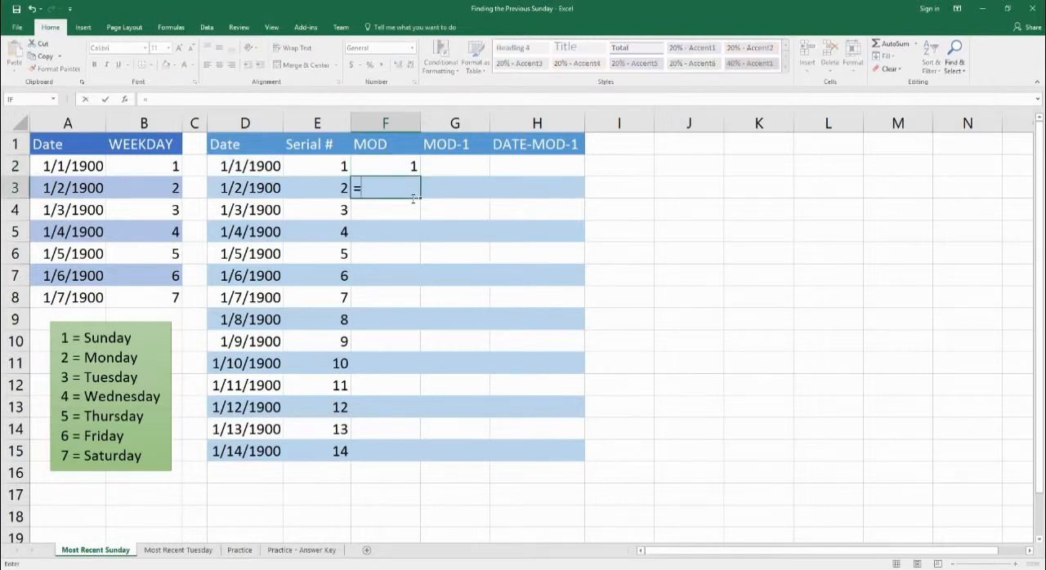
pyautogui.write('mod(')
pyautogui.press('Left')
pyautogui.press('Left')
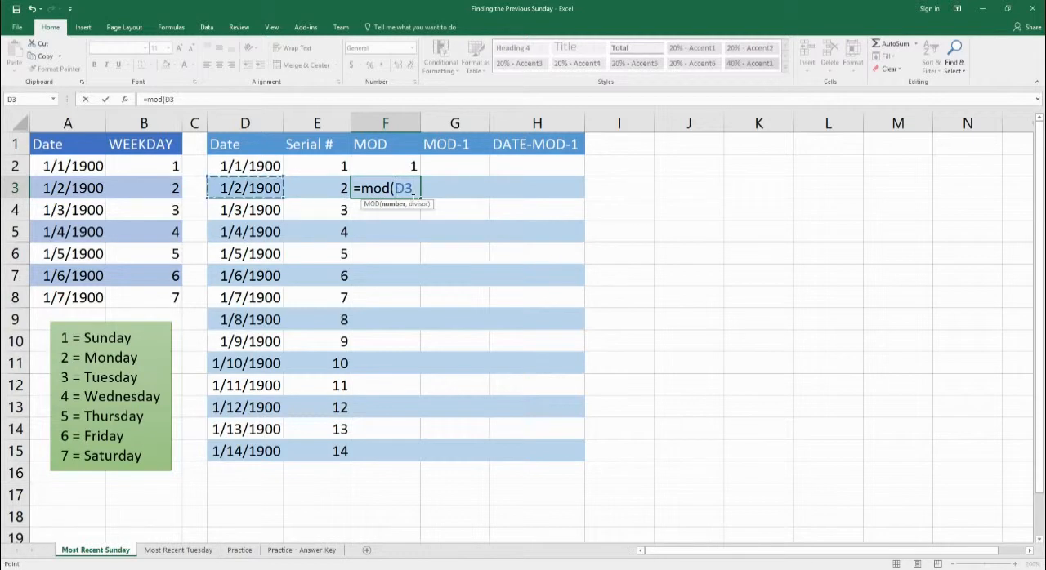
pyautogui.write(',7)')
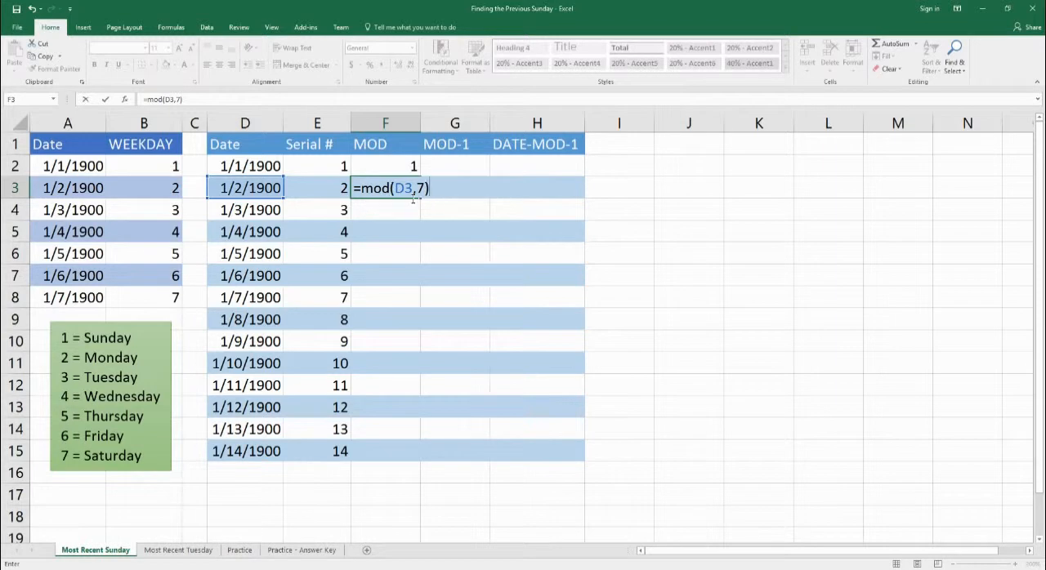
pyautogui.press('Return')
# Change the number format of cell F3 to General so it shows the remainder as a number.
pyautogui.click(412, 193)
pyautogui.click(412, 47)
pyautogui.click(377, 58)
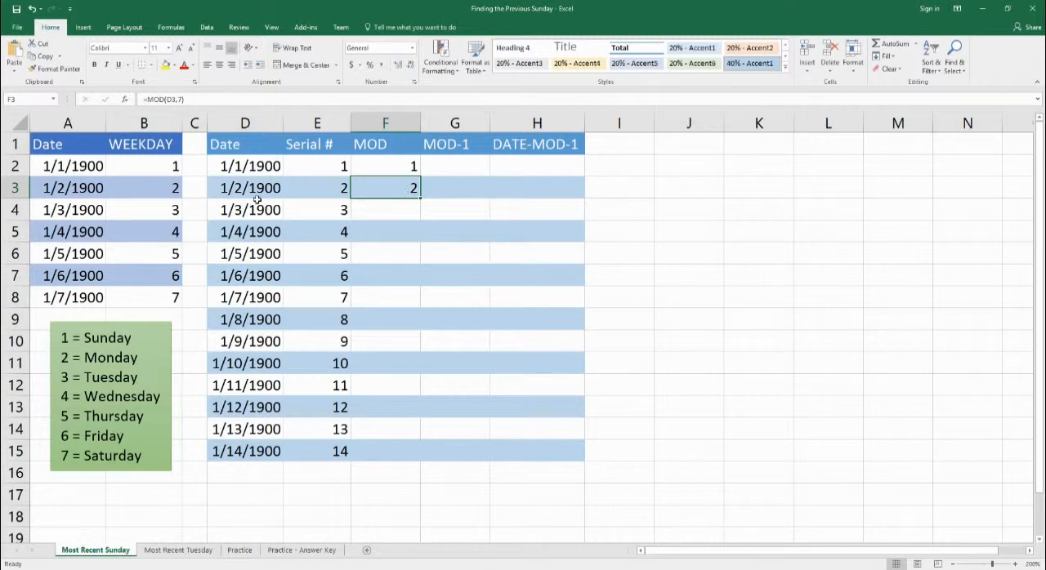
# Fill the MOD formula from F2 down to F15.
pyautogui.moveTo(397, 170); pyautogui.dragTo(426, 446)
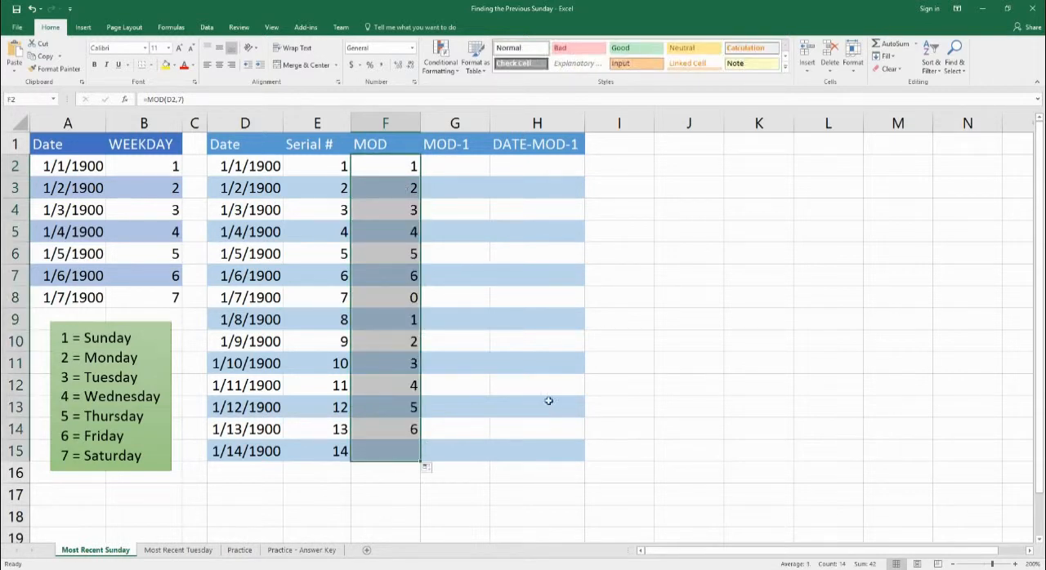
pyautogui.click(400, 277)
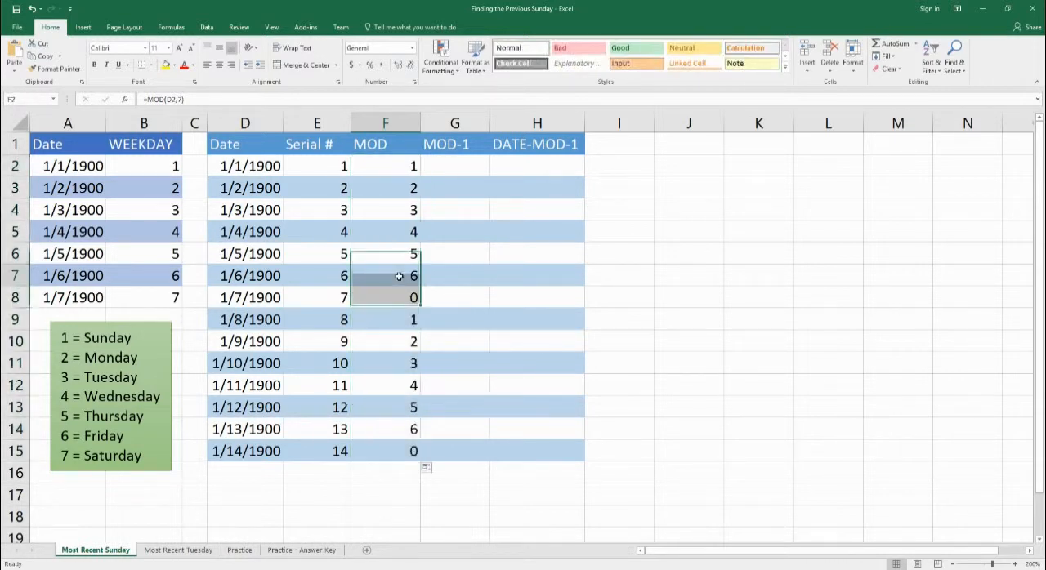
# Review the repeating MOD remainders in F2:F15 and compare them with the dates and WEEKDAY numbers.
pyautogui.click(397, 170)
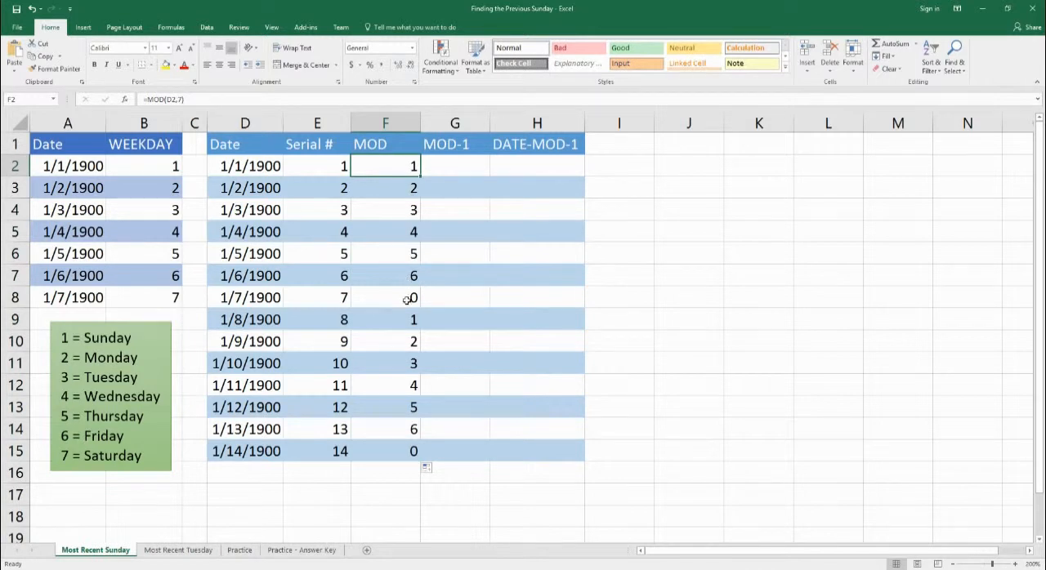
pyautogui.moveTo(398, 320); pyautogui.dragTo(414, 457)
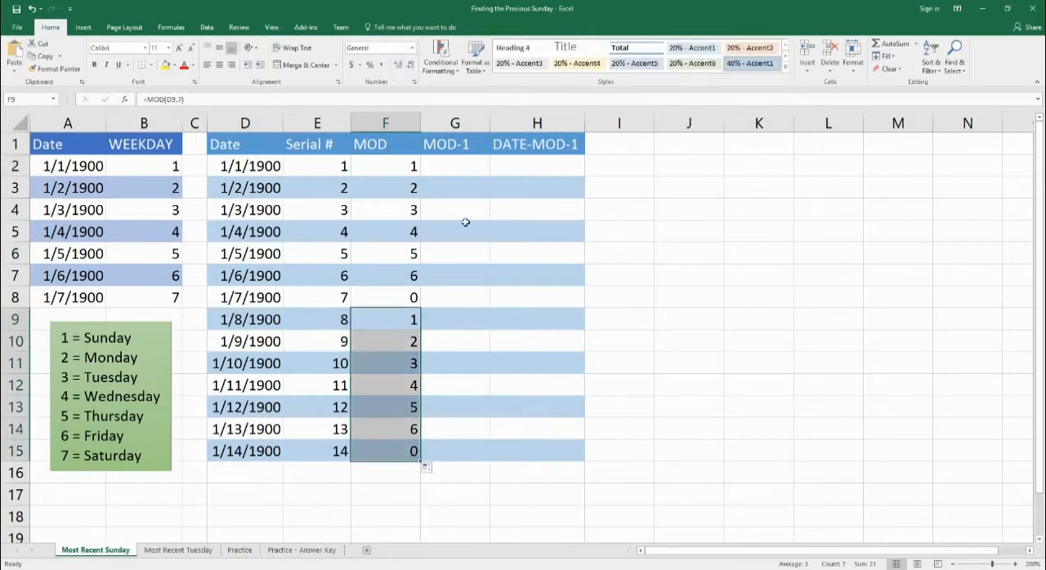
pyautogui.click(462, 170)
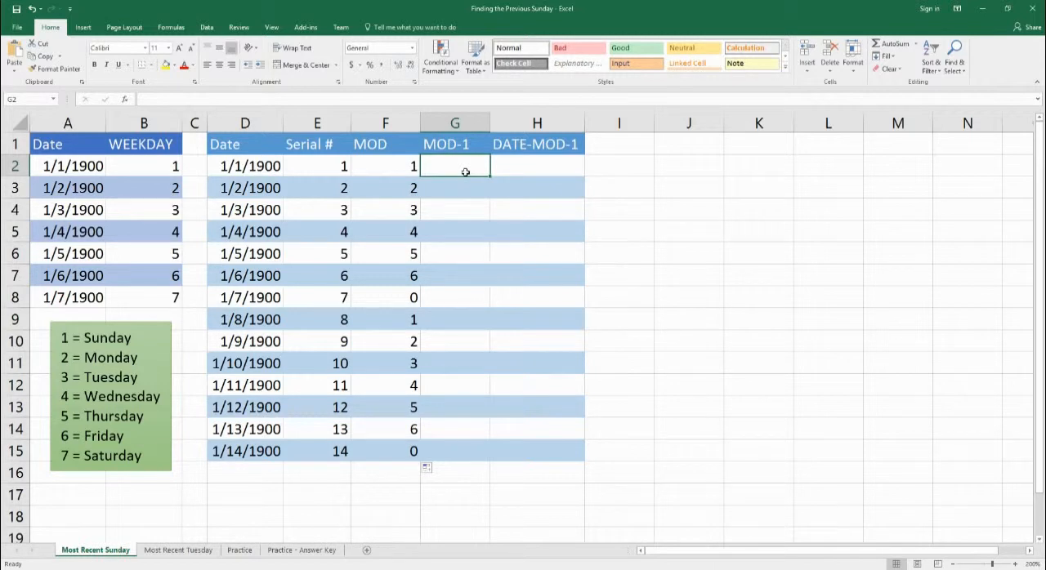
pyautogui.click(245, 175)
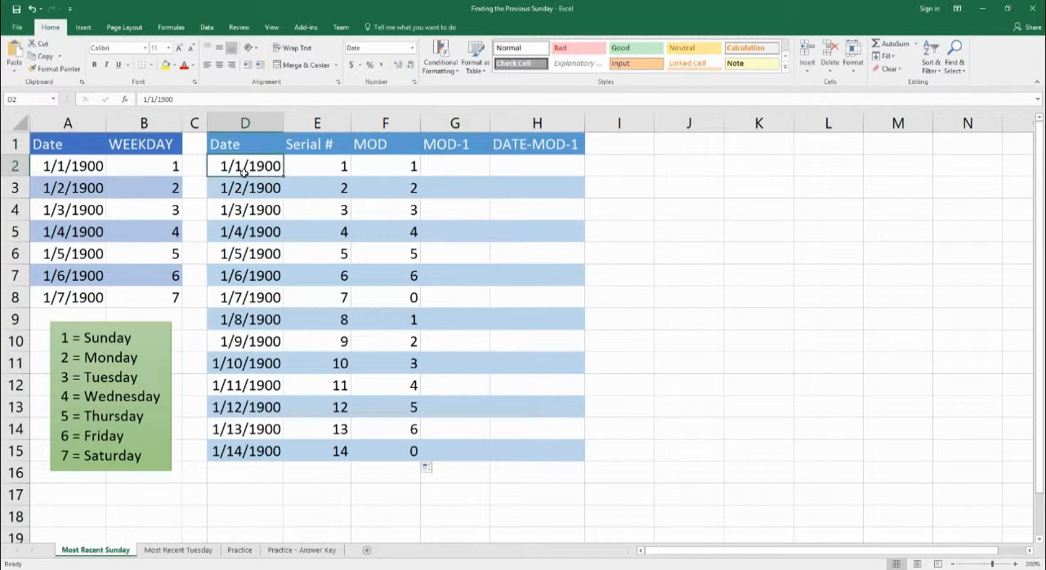
pyautogui.moveTo(377, 172); pyautogui.dragTo(374, 445)
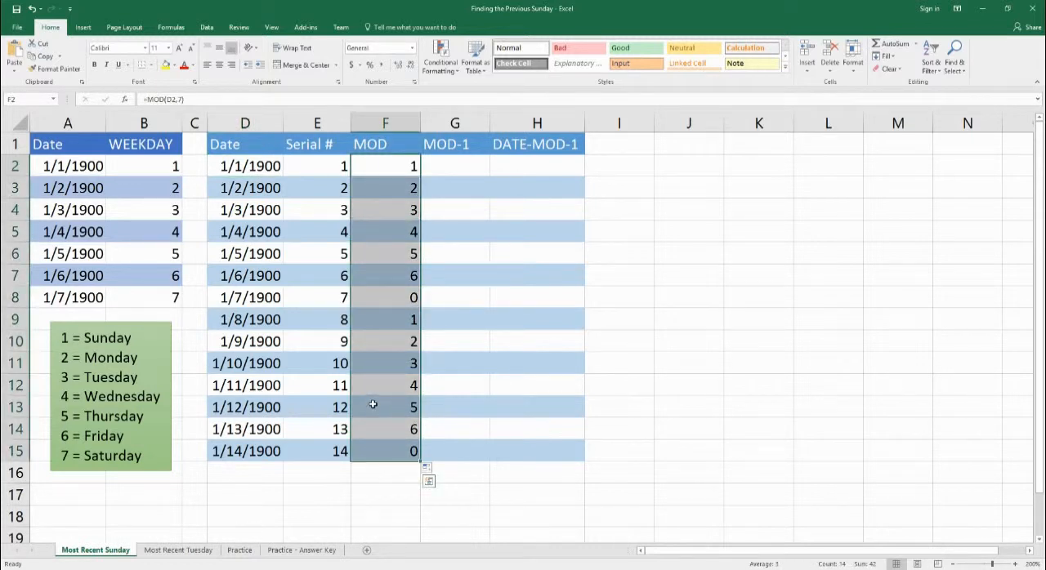
pyautogui.moveTo(104, 171); pyautogui.dragTo(150, 174)
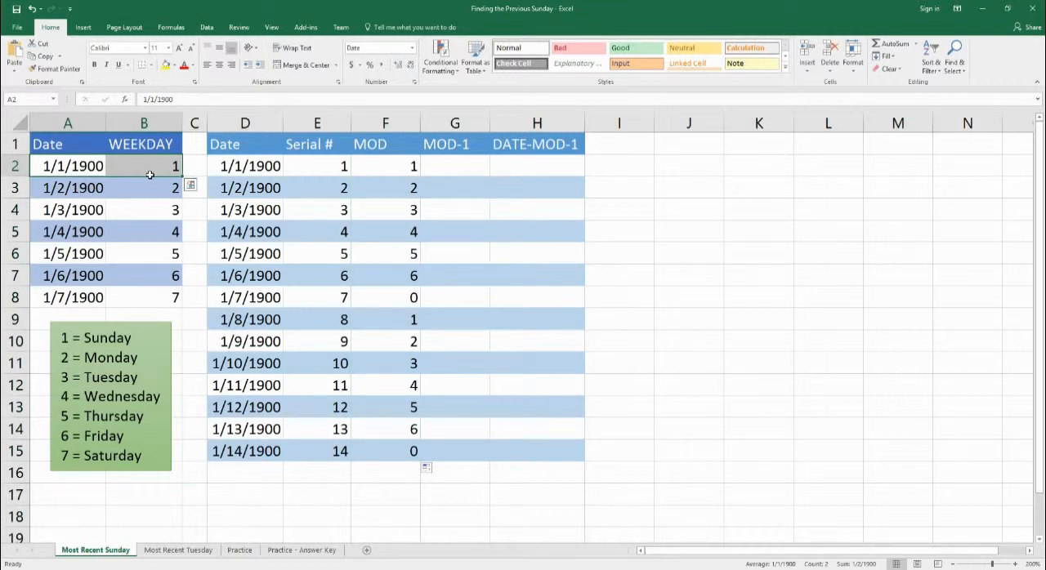
pyautogui.click(391, 170)
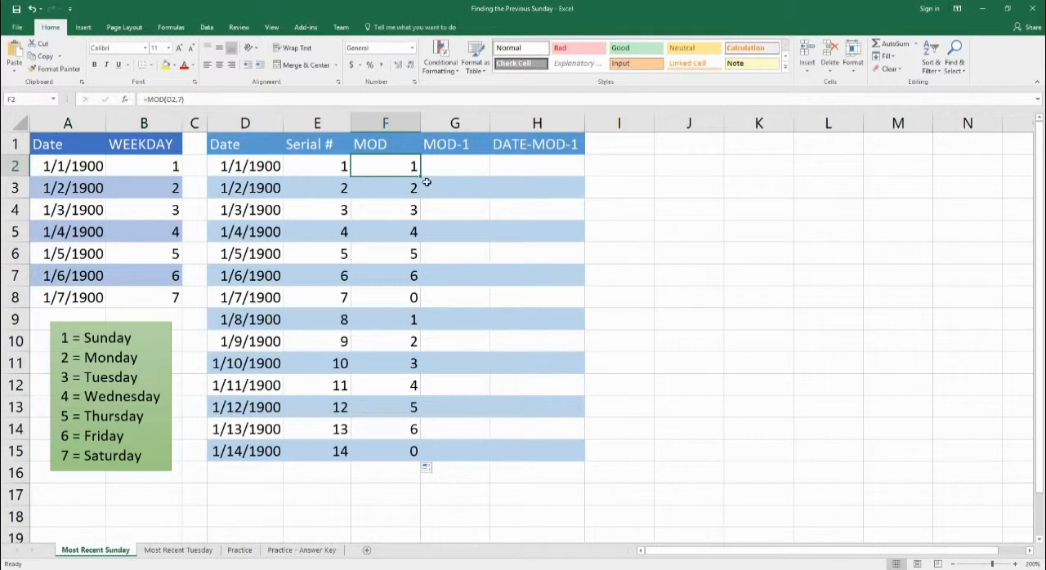
# Enter the formula =MOD(D2-1,7) in cell G2 of the MOD-1 column.
pyautogui.click(484, 175)
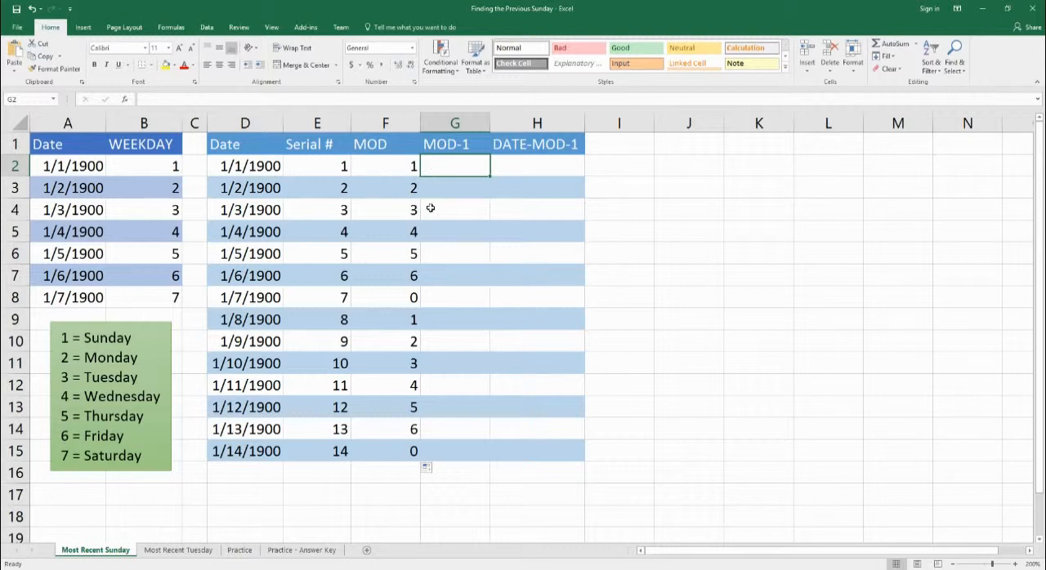
pyautogui.write('=mod')
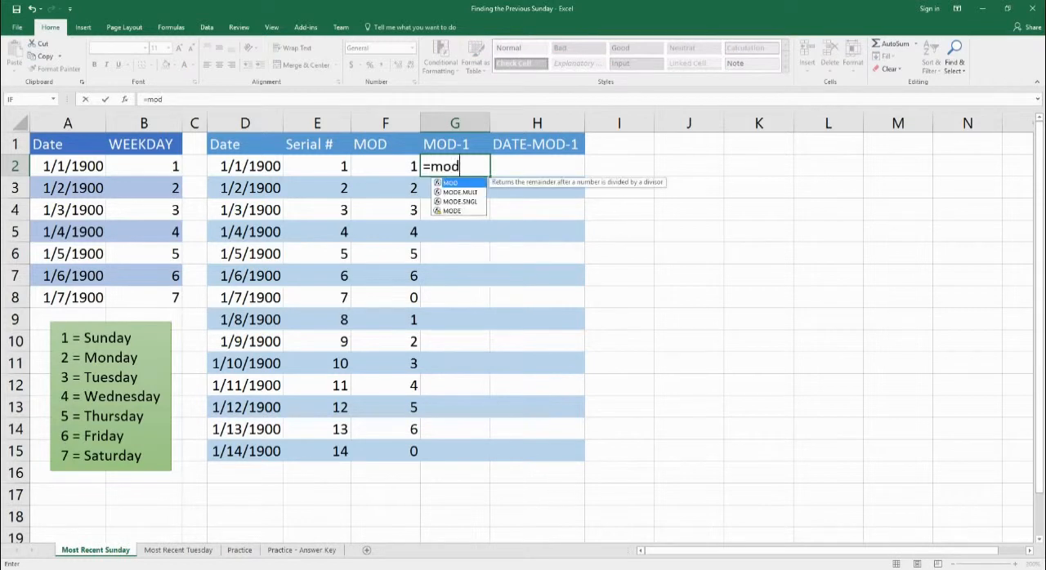
pyautogui.write('(')
pyautogui.press('Left')
pyautogui.press('Left')
pyautogui.press('Left')
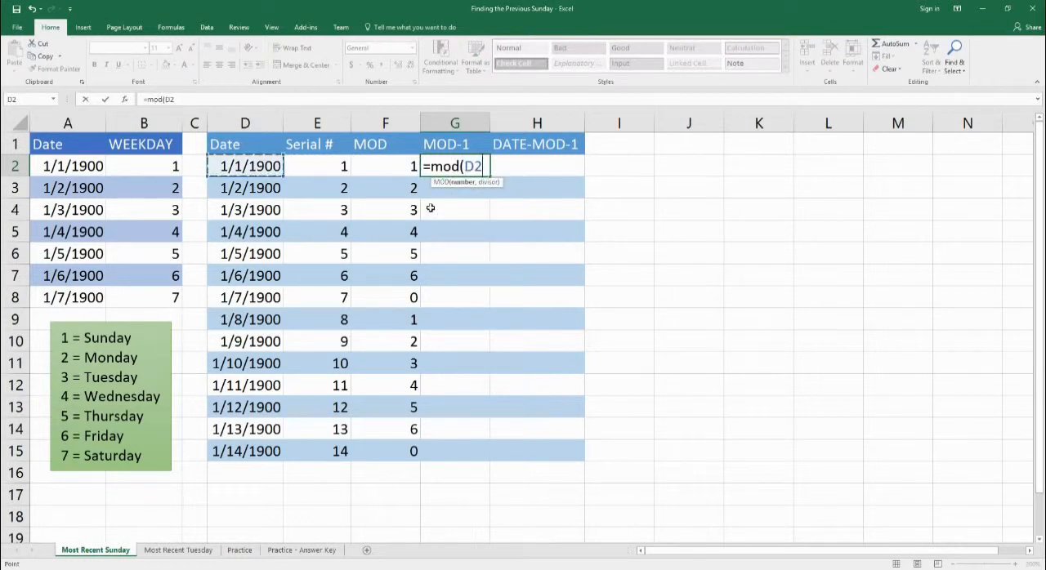
pyautogui.write('-1,7')
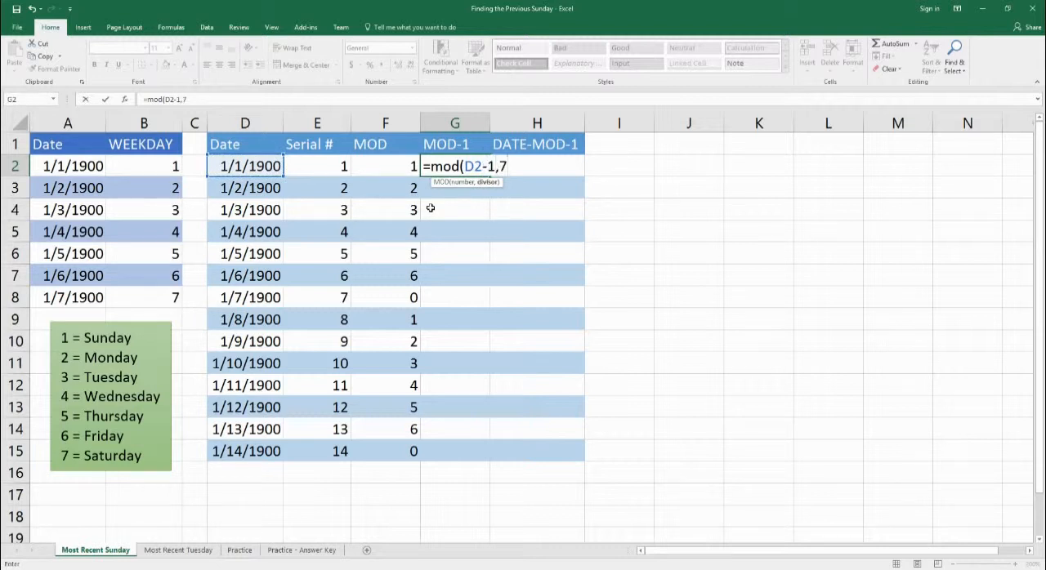
pyautogui.write(')')
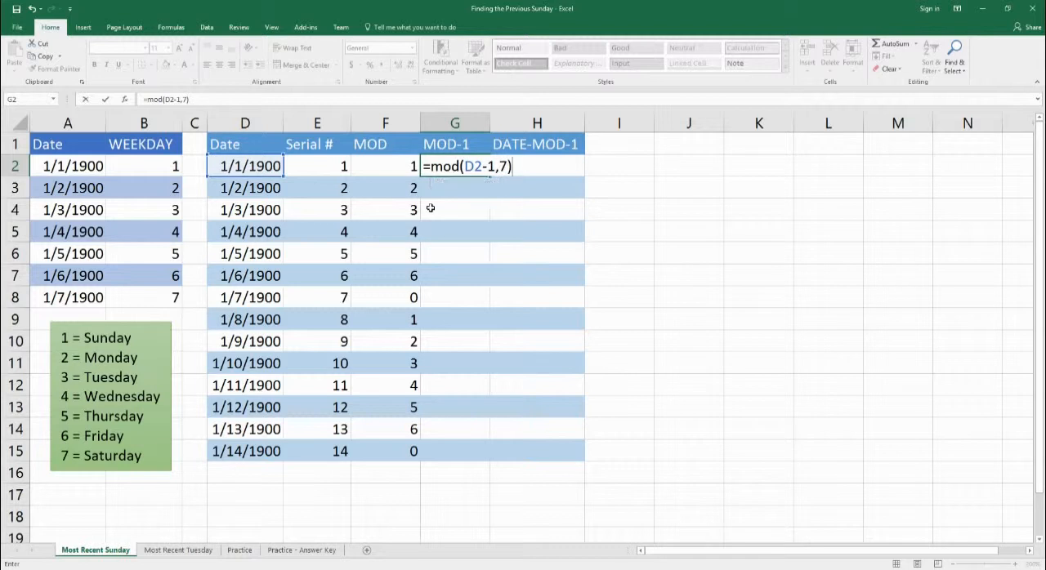
pyautogui.press('Return')
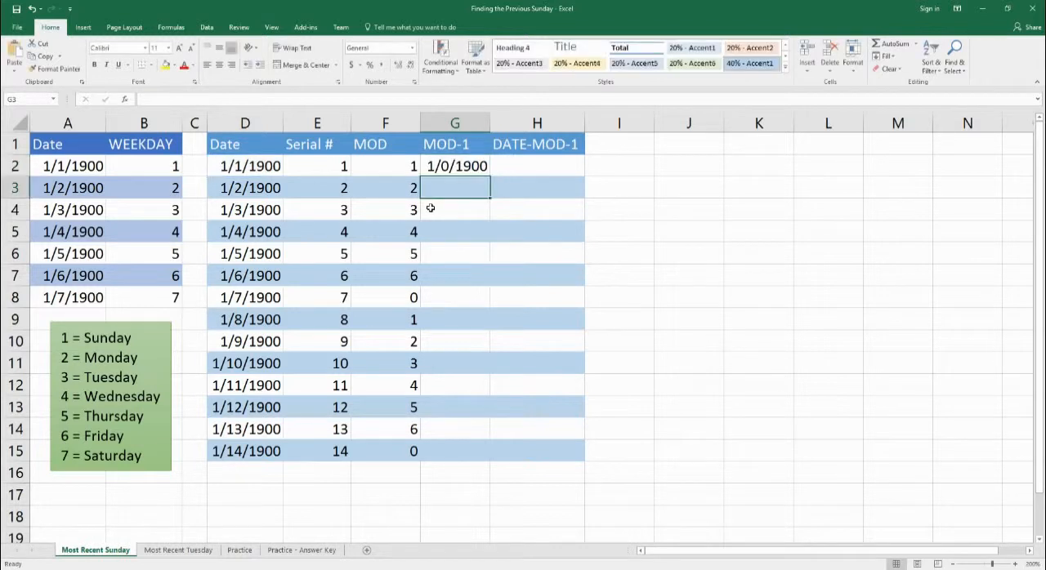
# Change the number format of cell G2 to General.
pyautogui.click(445, 174)
pyautogui.click(413, 47)
pyautogui.click(397, 80)
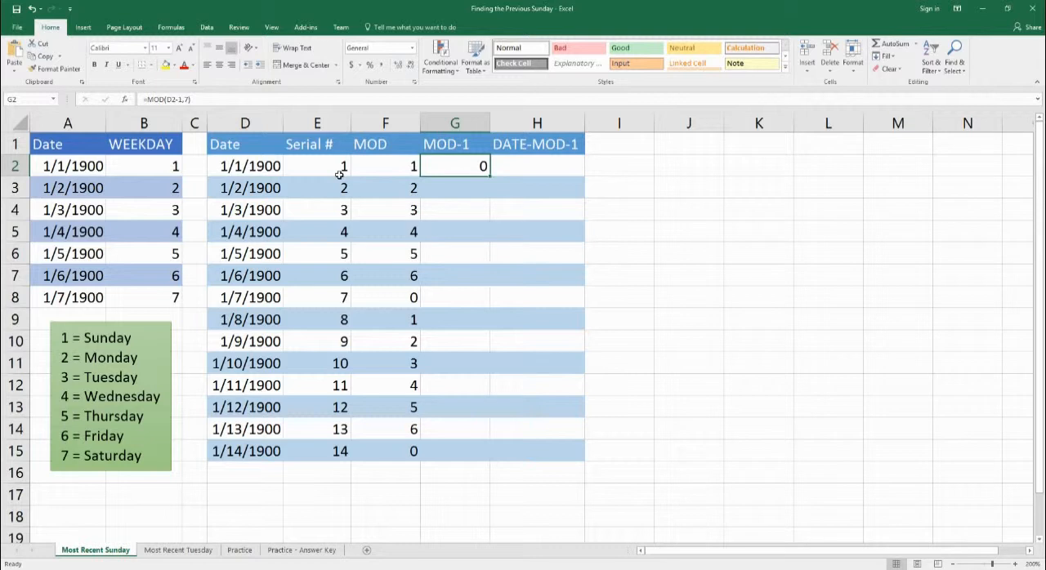
# Enter the formula =MOD(D3-1,7) in cell G3 of the MOD-1 column.
pyautogui.click(450, 193)
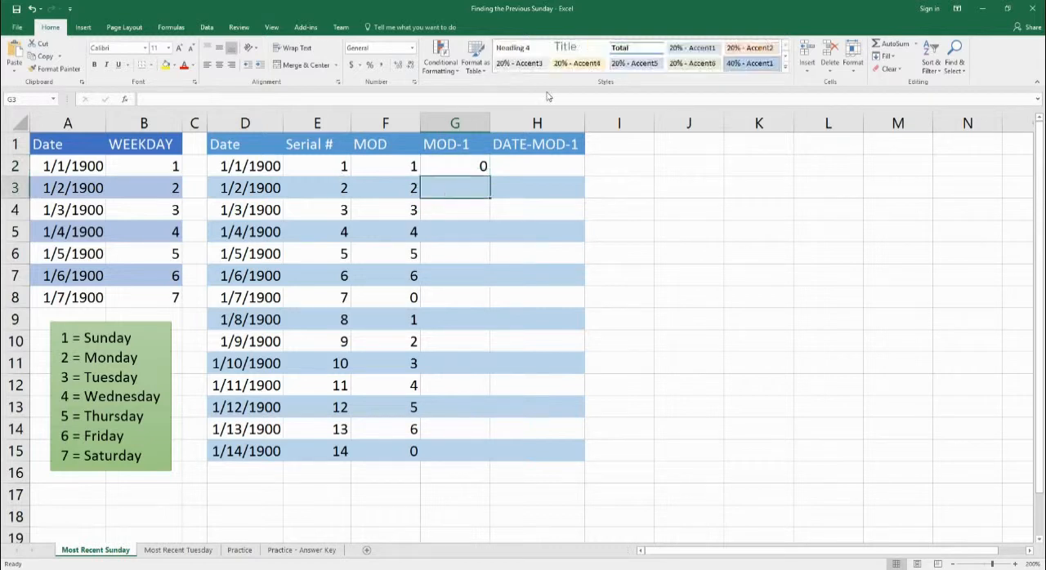
pyautogui.write('=')
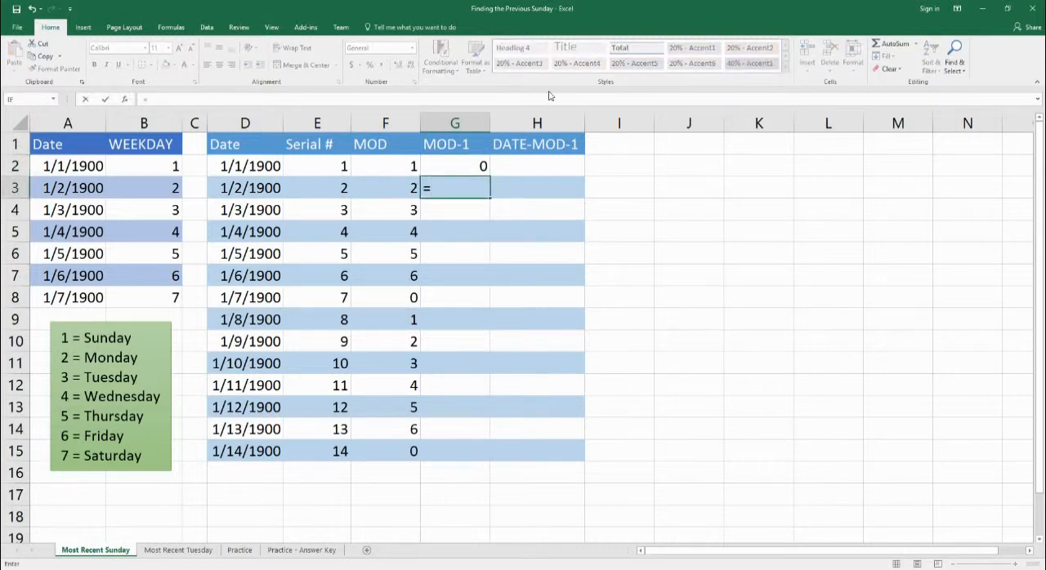
pyautogui.write('mod(')
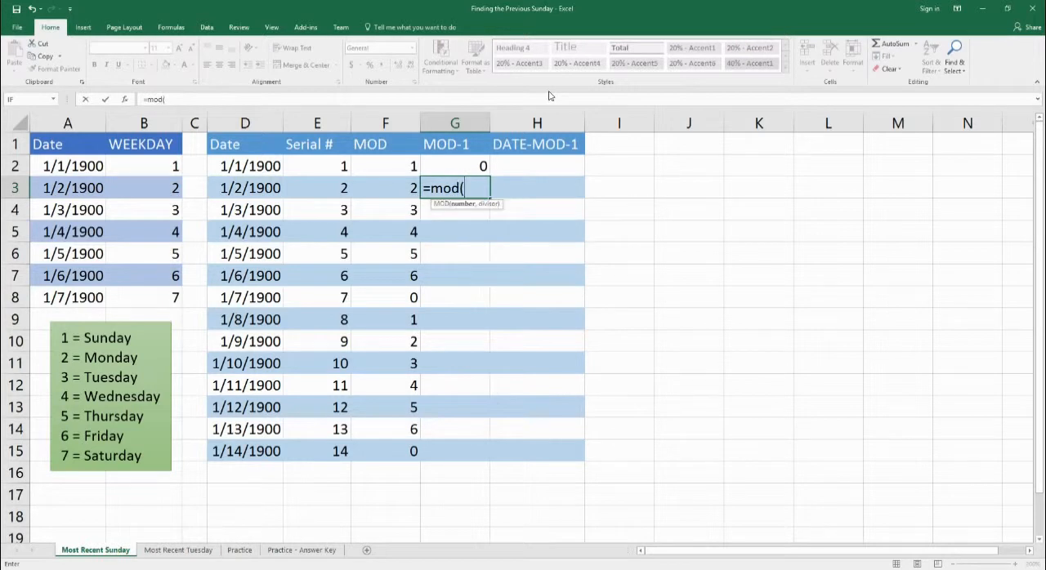
pyautogui.click(235, 196)
pyautogui.write('-')
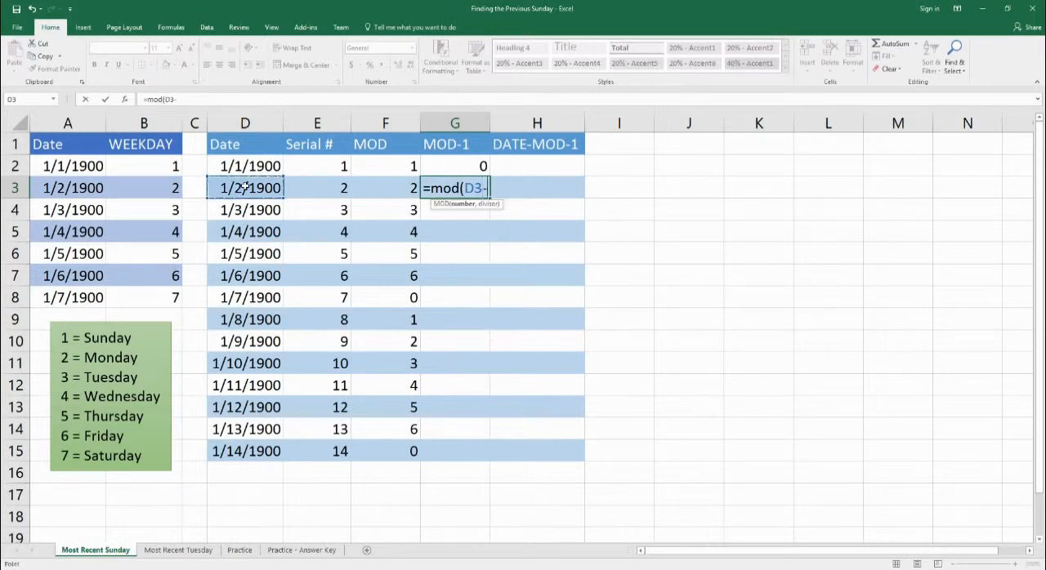
pyautogui.write('1,7)')
pyautogui.press('Return')
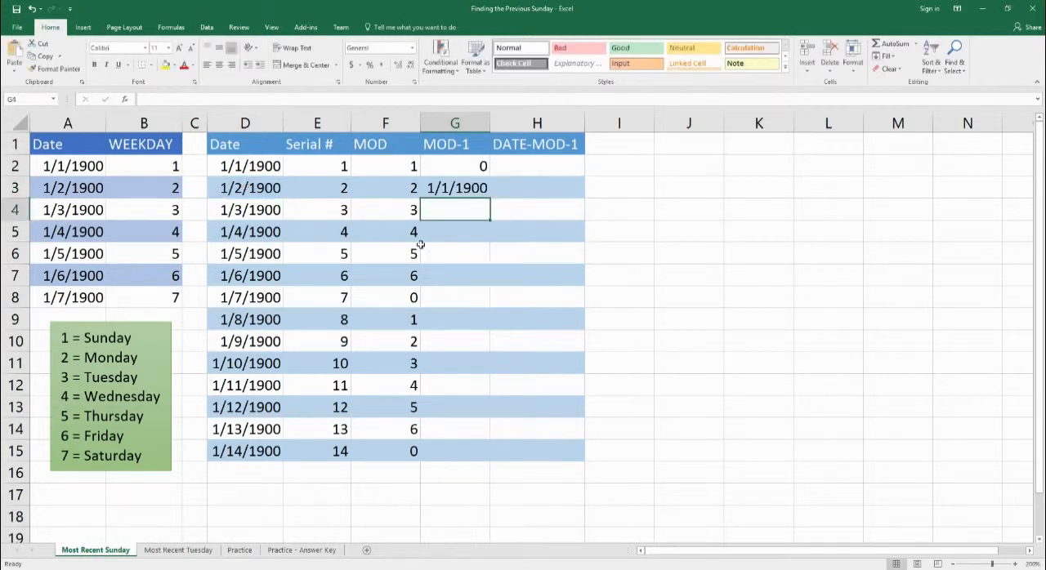
# Change the number format of cell G3 to General.
pyautogui.click(474, 186)
pyautogui.click(412, 47)
pyautogui.click(386, 67)
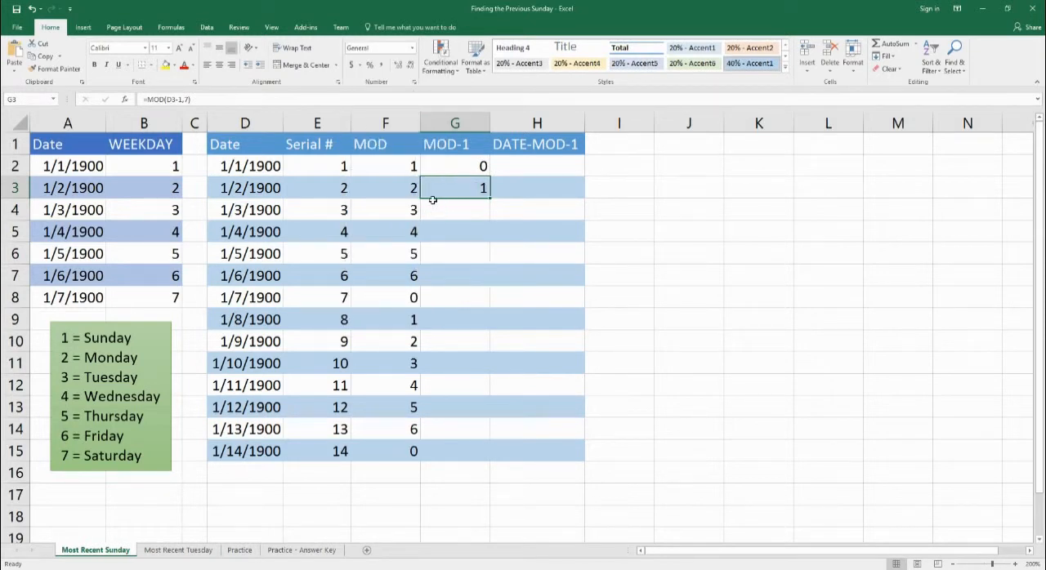
# Fill the MOD-1 formula from G2 down to G15 and review the remainders in the column.
pyautogui.click(335, 189)
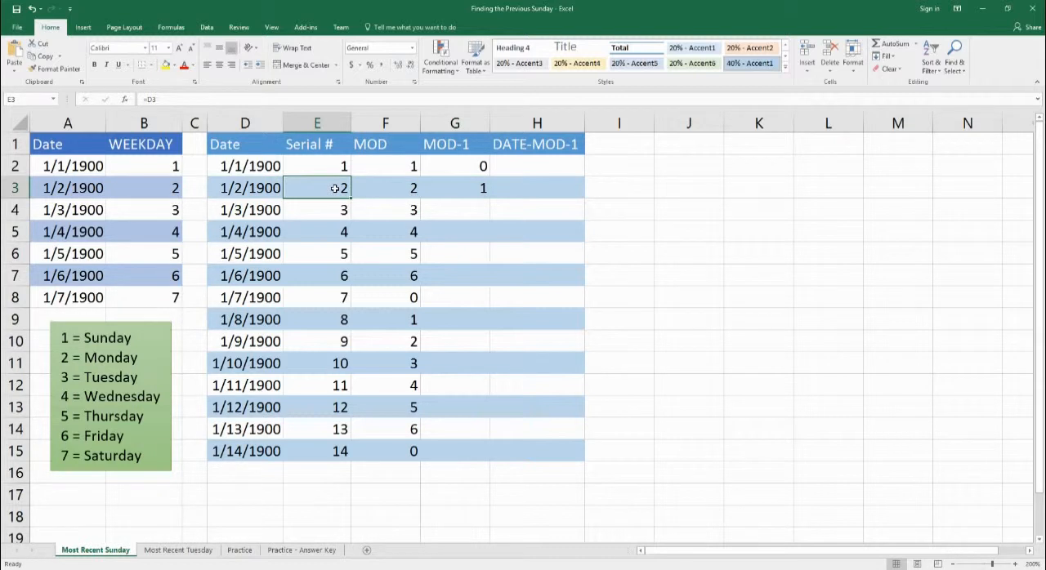
pyautogui.moveTo(478, 168); pyautogui.dragTo(465, 460)
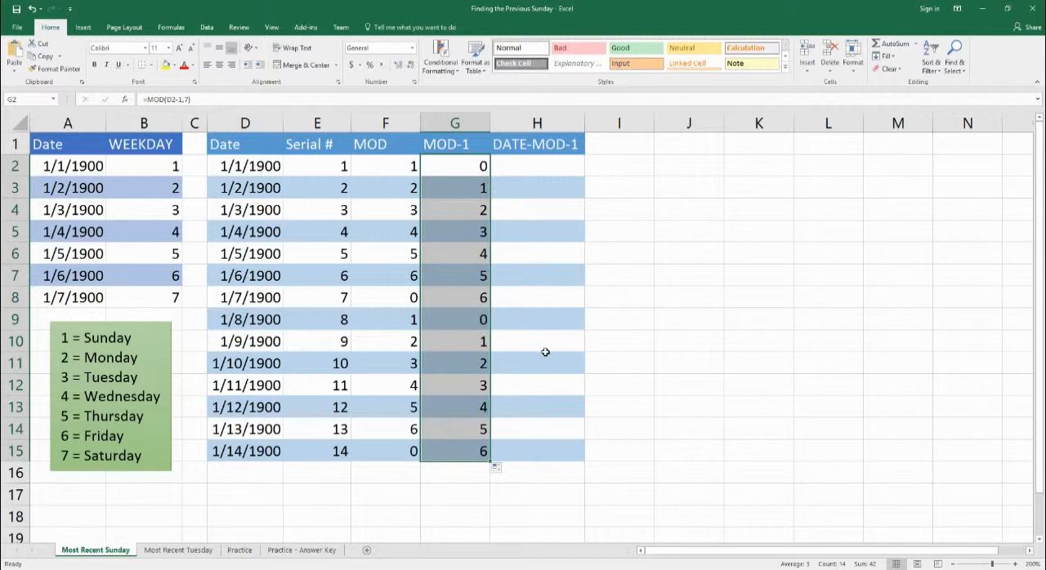
pyautogui.moveTo(469, 168); pyautogui.dragTo(479, 450)
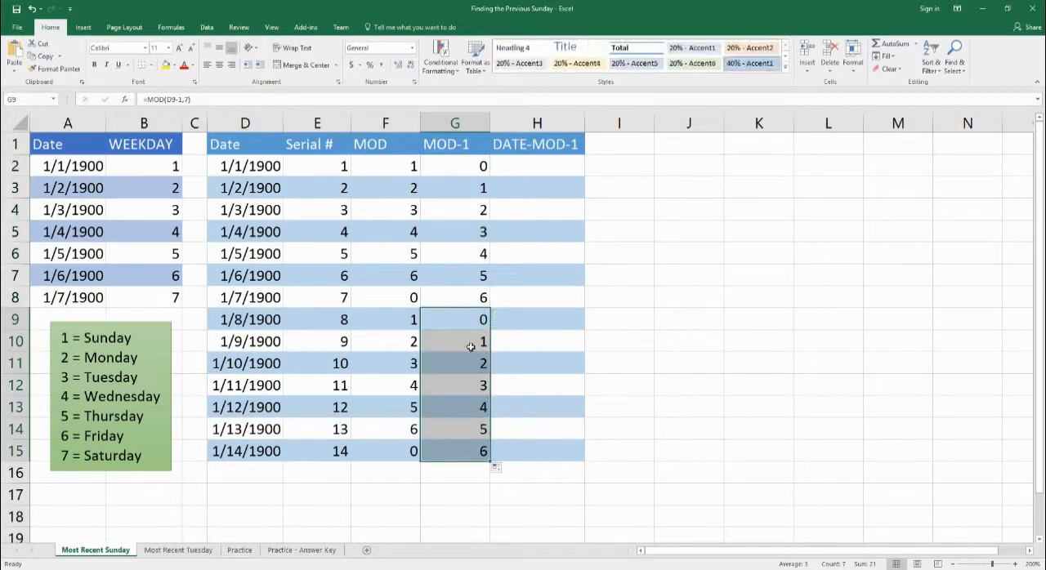
# Try the formula =MOD(D8,7)-1 in cell G8, with the cell's number format set to General.
pyautogui.click(466, 300)
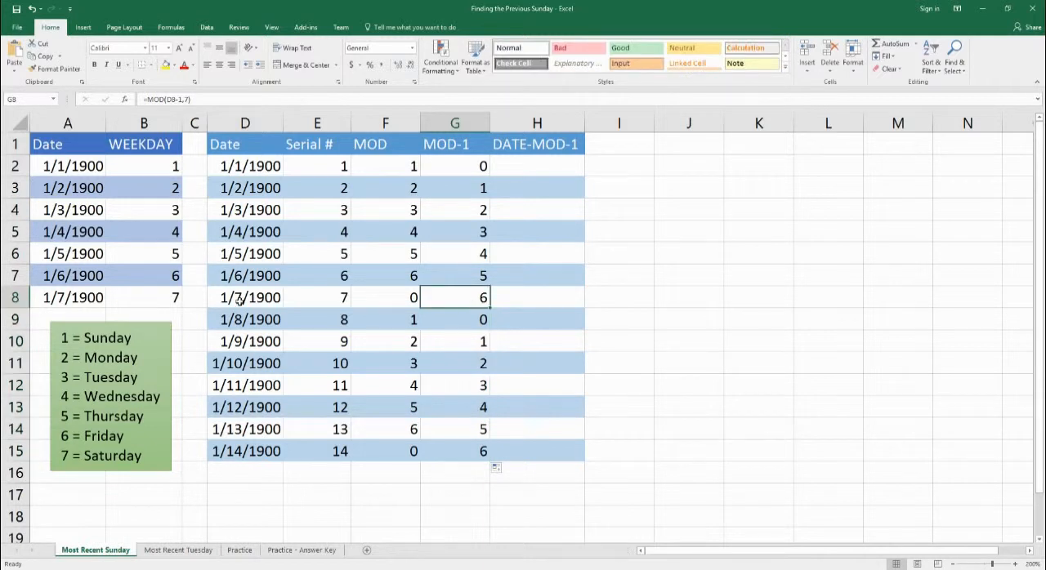
pyautogui.doubleClick(448, 300)
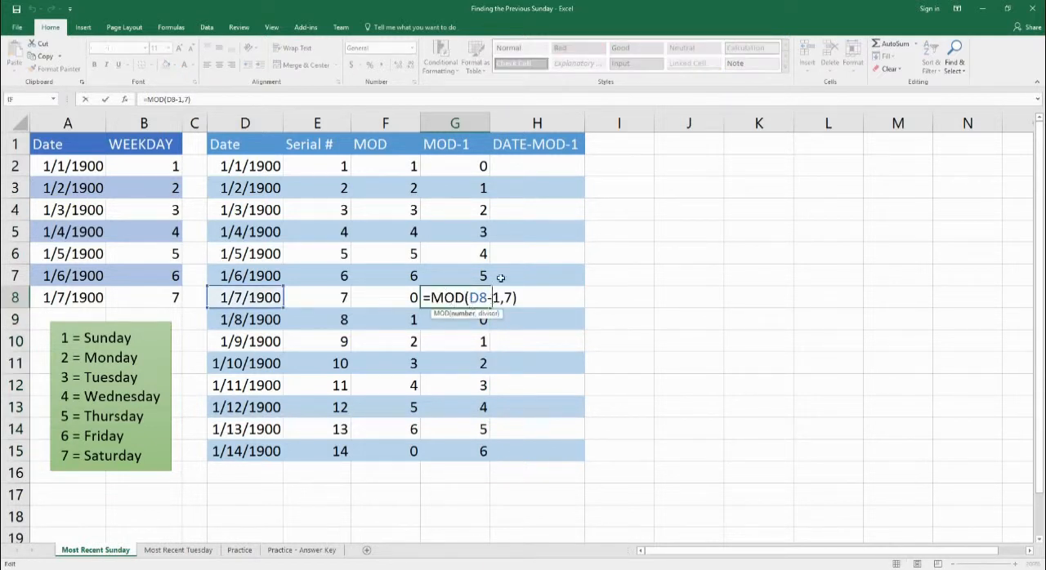
pyautogui.press('BackSpace')
pyautogui.press('Delete')
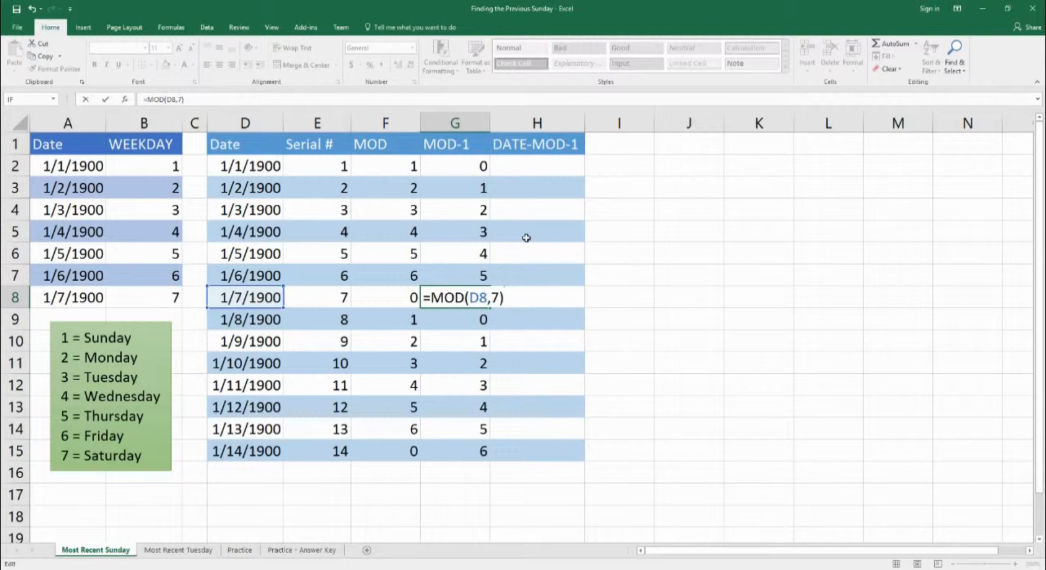
pyautogui.write('-1')
pyautogui.press('Return')
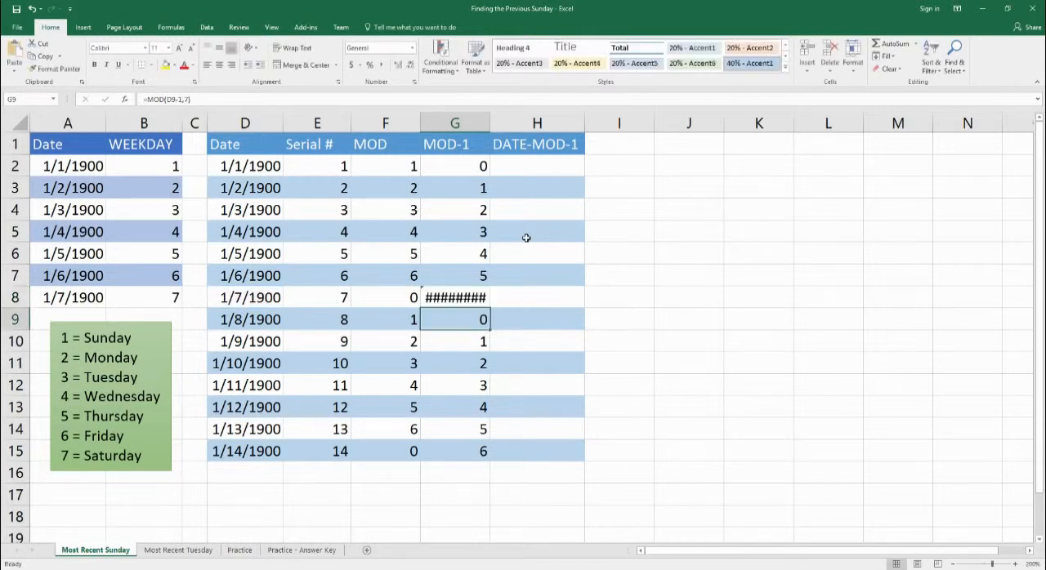
pyautogui.click(466, 301)
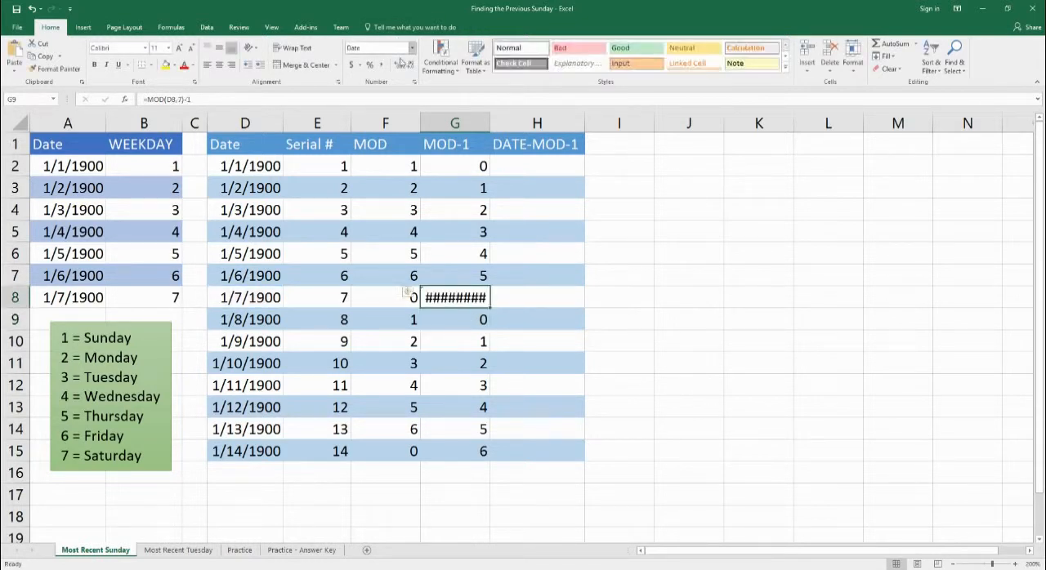
pyautogui.click(411, 48)
pyautogui.click(384, 67)
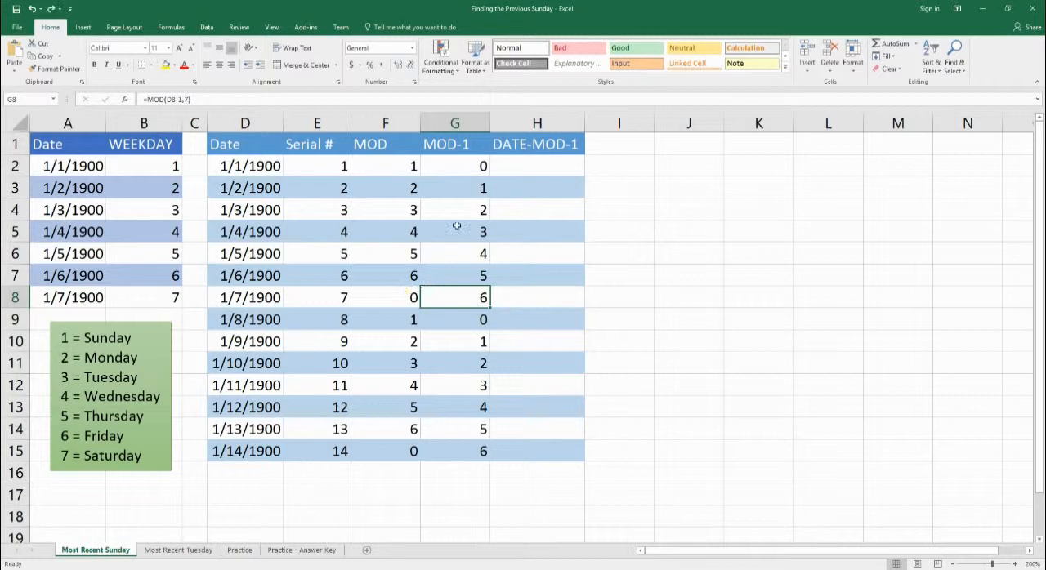
# Inspect the MOD-1 formulas in cells G8 and G2, leaving them as they are.
pyautogui.doubleClick(455, 297)
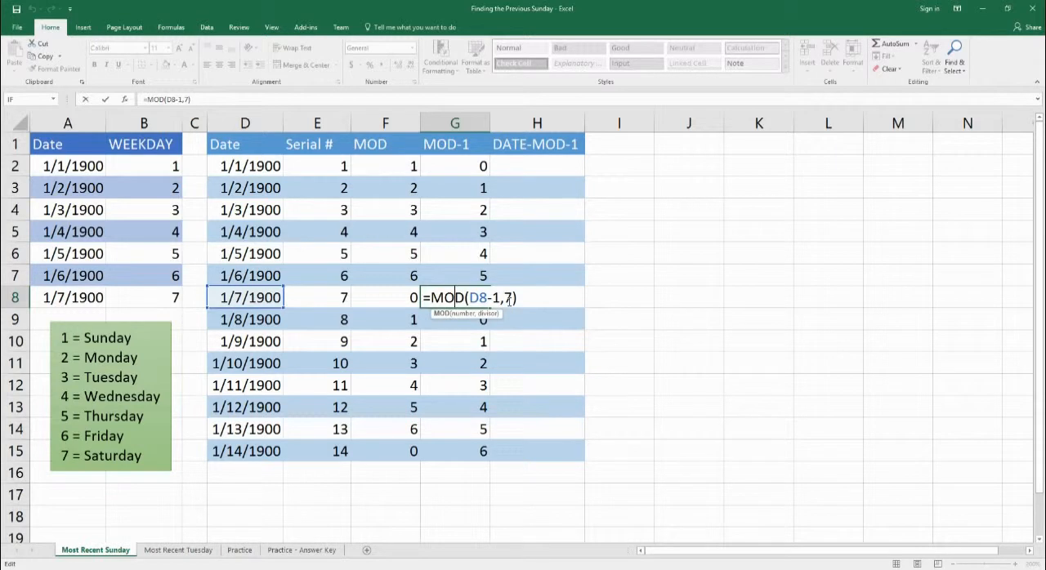
pyautogui.hotkey('ctrl', 'Return')
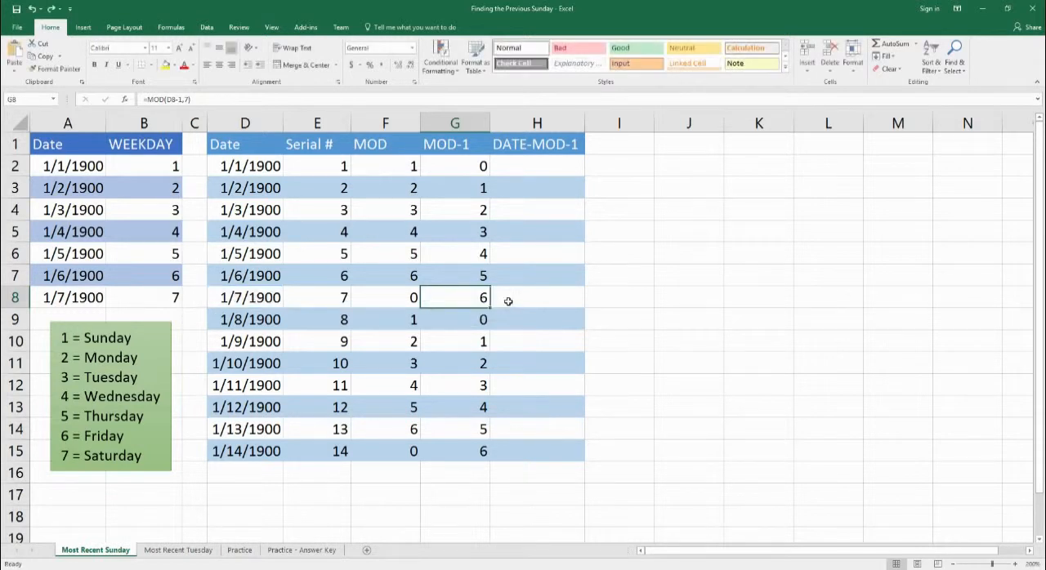
pyautogui.click(483, 175)
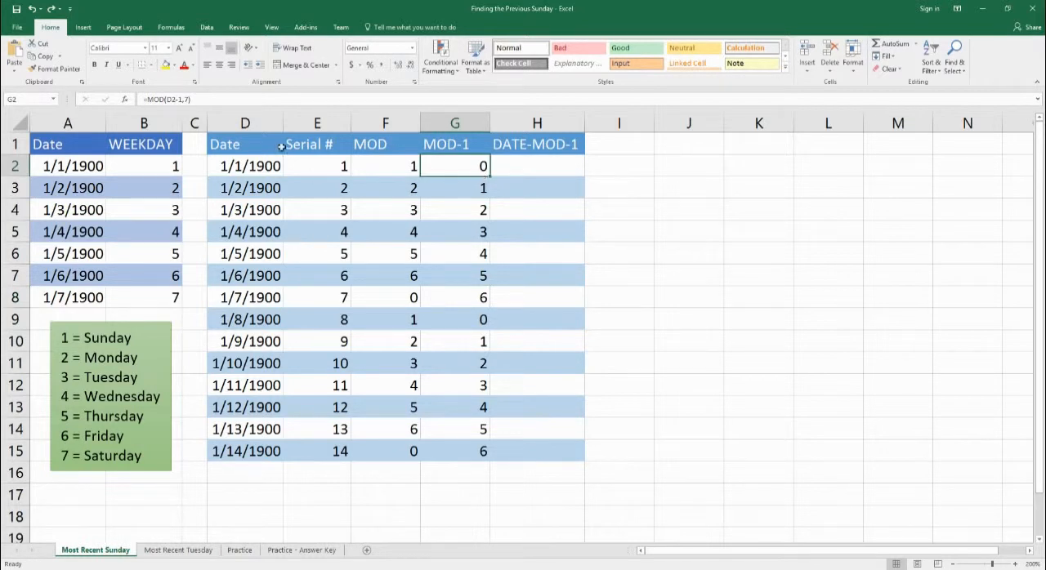
pyautogui.doubleClick(482, 170)
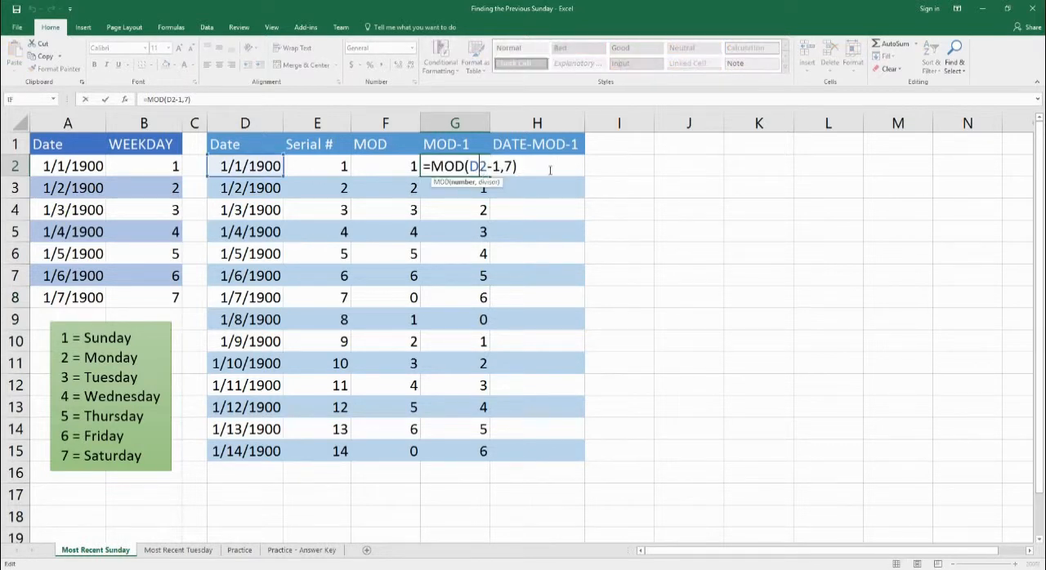
pyautogui.hotkey('ctrl', 'Return')
# Enter the formula =D2-MOD(D2-1,7) in cell H2 of the DATE-MOD-1 column and check it against the MOD-1 value in G2.
pyautogui.click(546, 168)
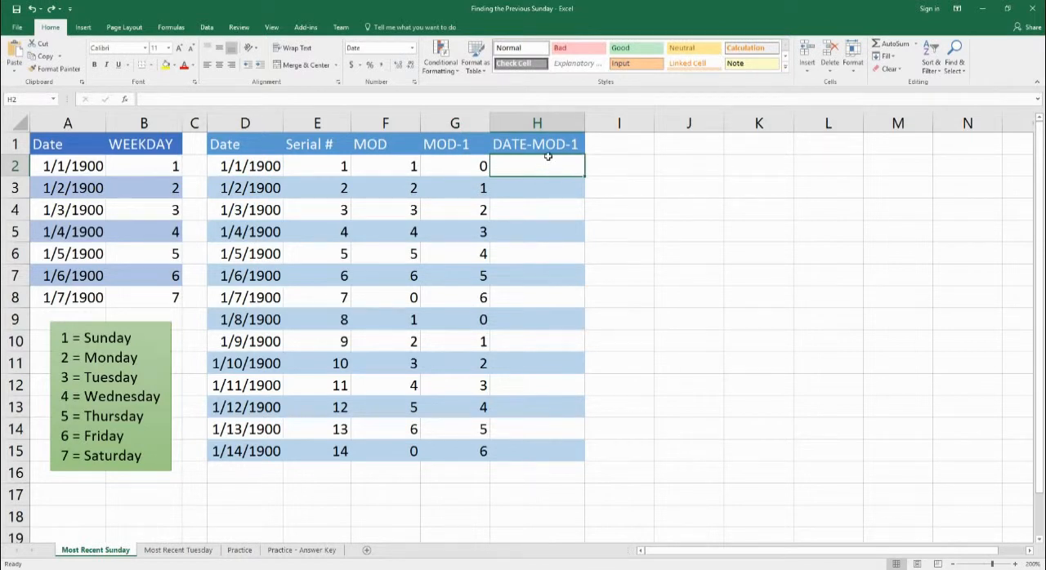
pyautogui.write('=')
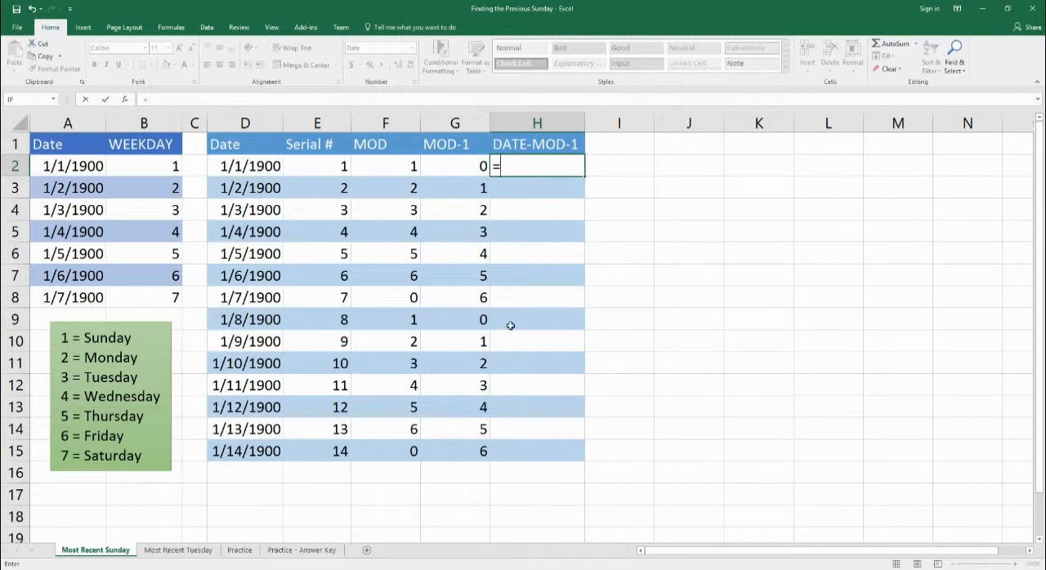
pyautogui.write('d')
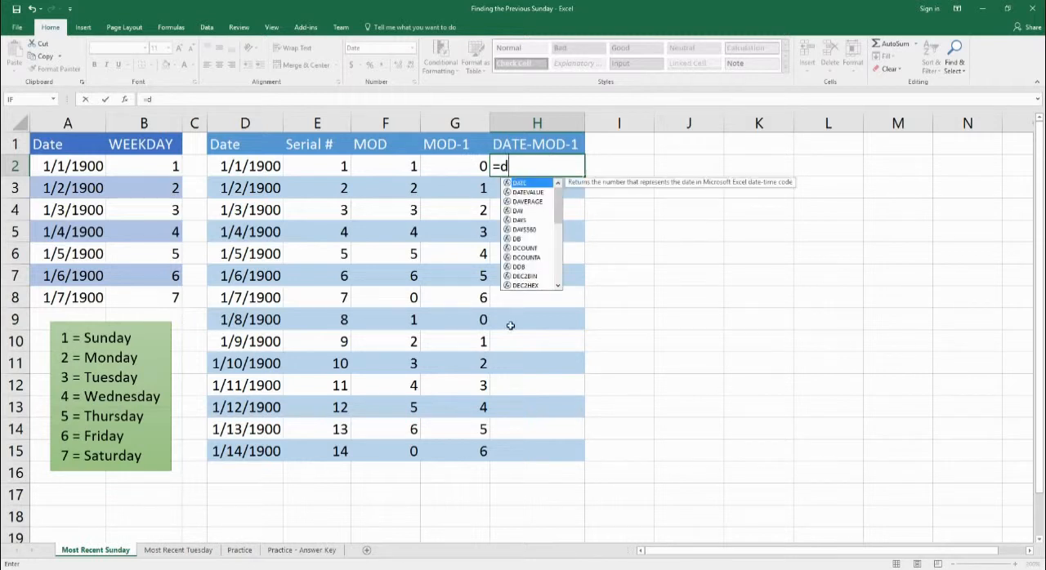
pyautogui.write('2')
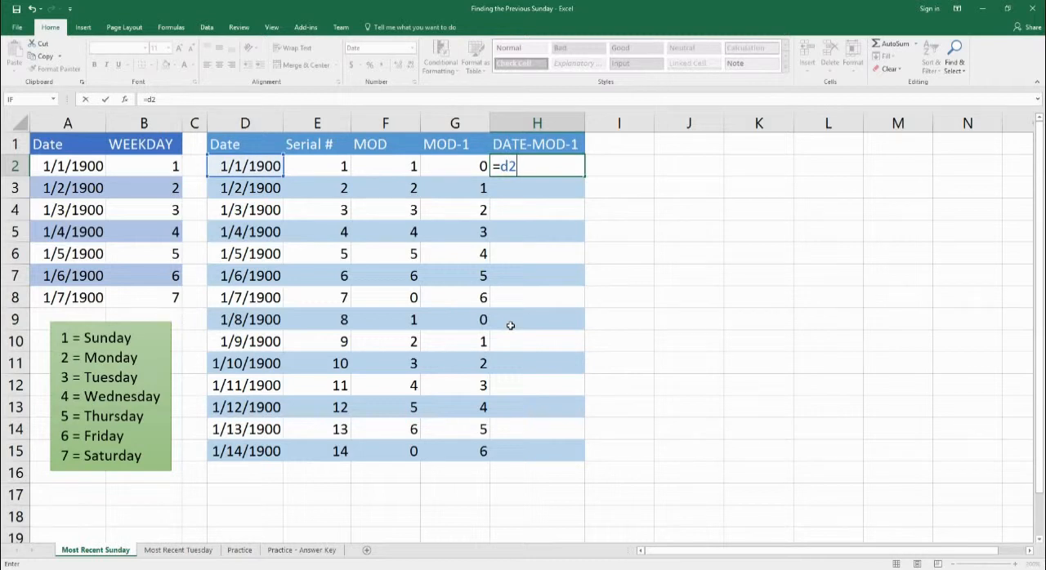
pyautogui.write('-mod')
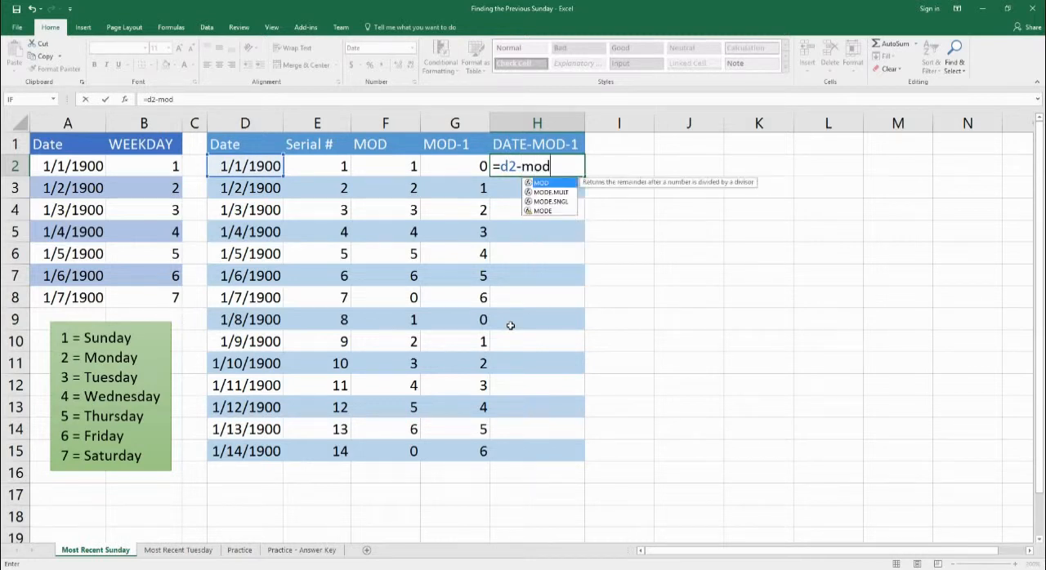
pyautogui.write('(d2')
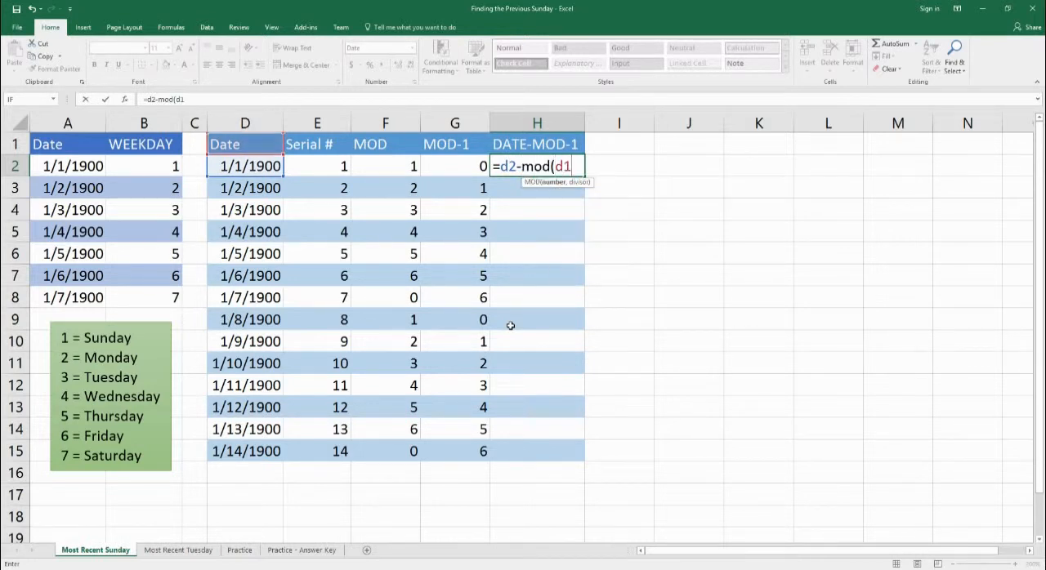
pyautogui.write('-1')
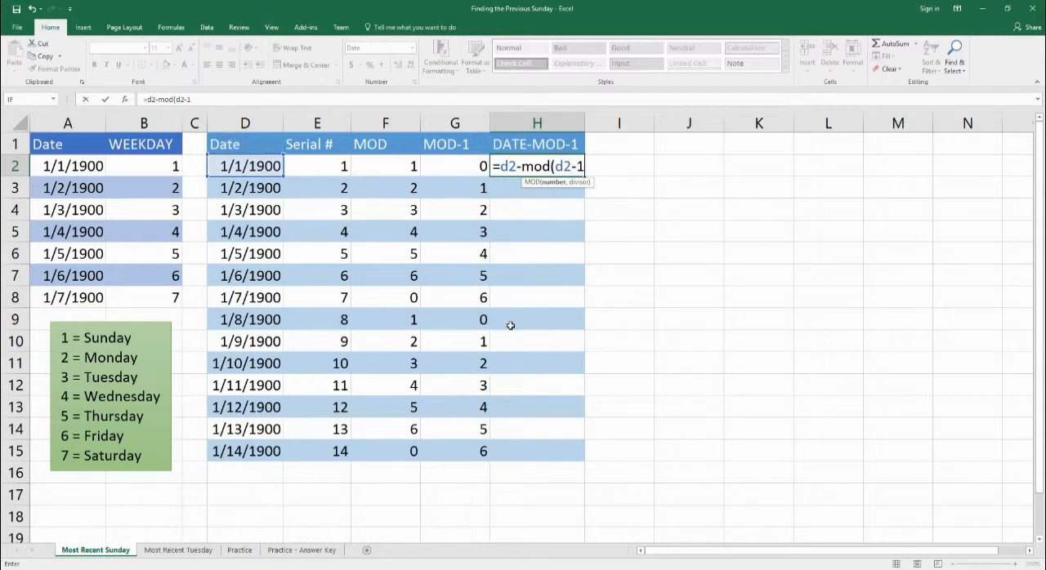
pyautogui.write(',7)')
pyautogui.press('Return')
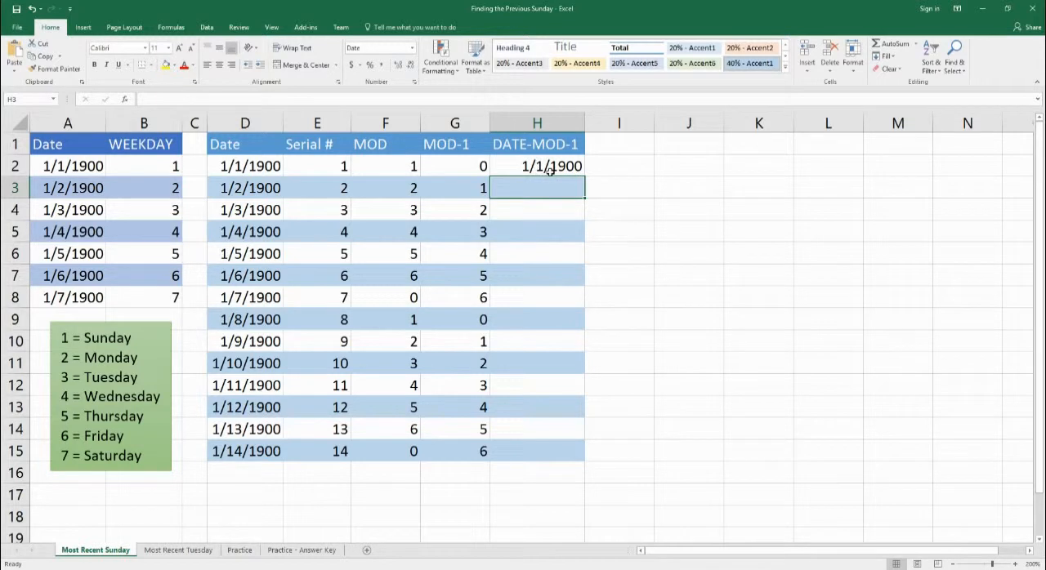
pyautogui.click(317, 168)
pyautogui.click(485, 169)
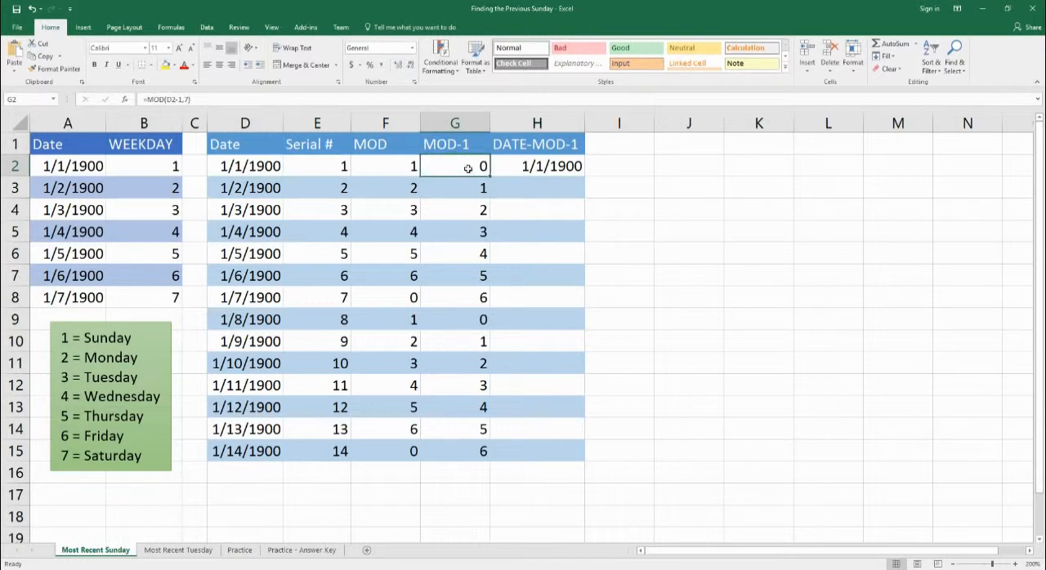
# Enter the formula =D3-MOD(D3-1,7) in cell H3 of the DATE-MOD-1 column.
pyautogui.click(534, 189)
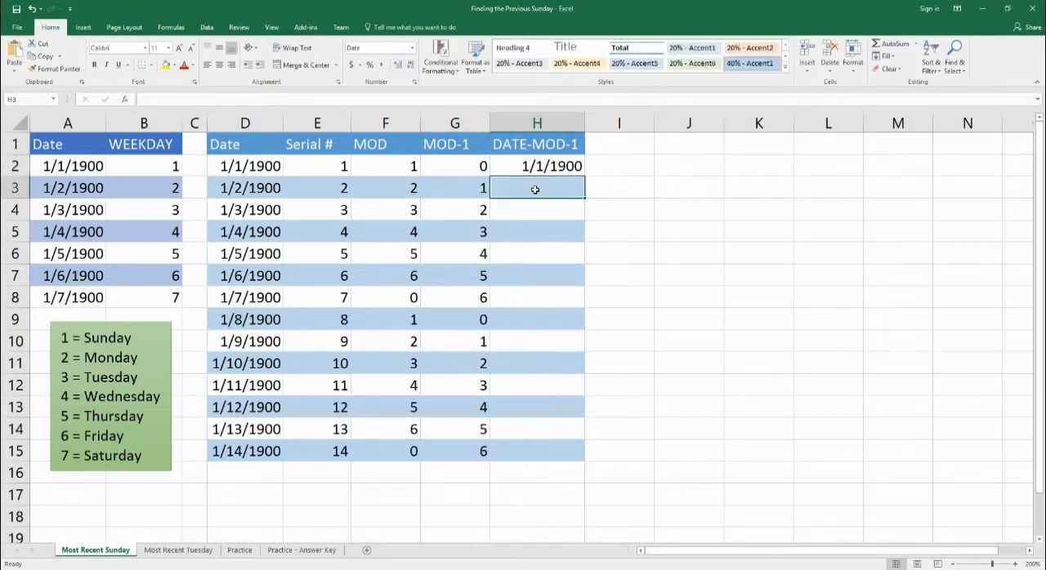
pyautogui.write('=d3')
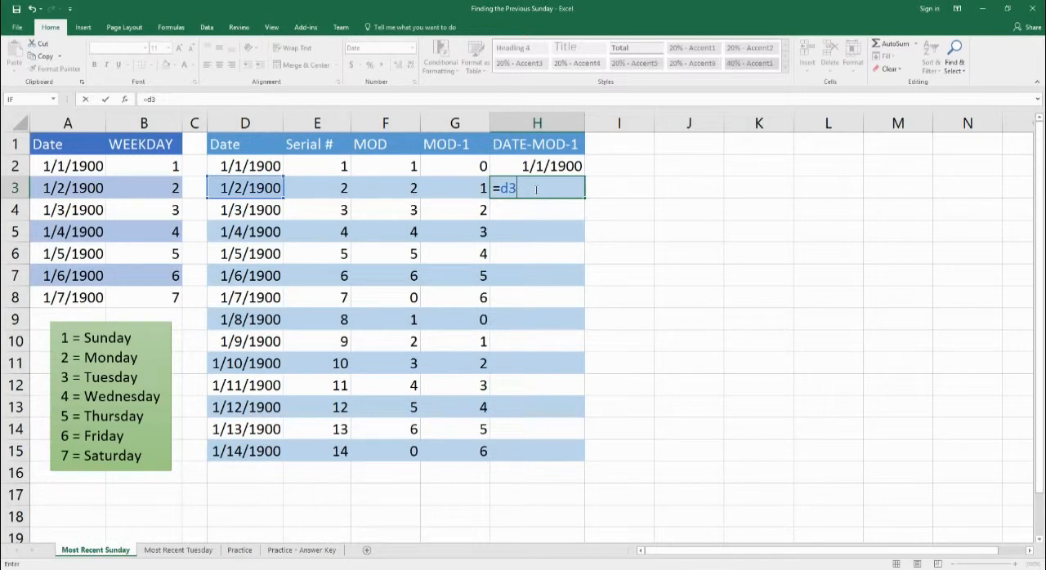
pyautogui.write('-mod(d3')
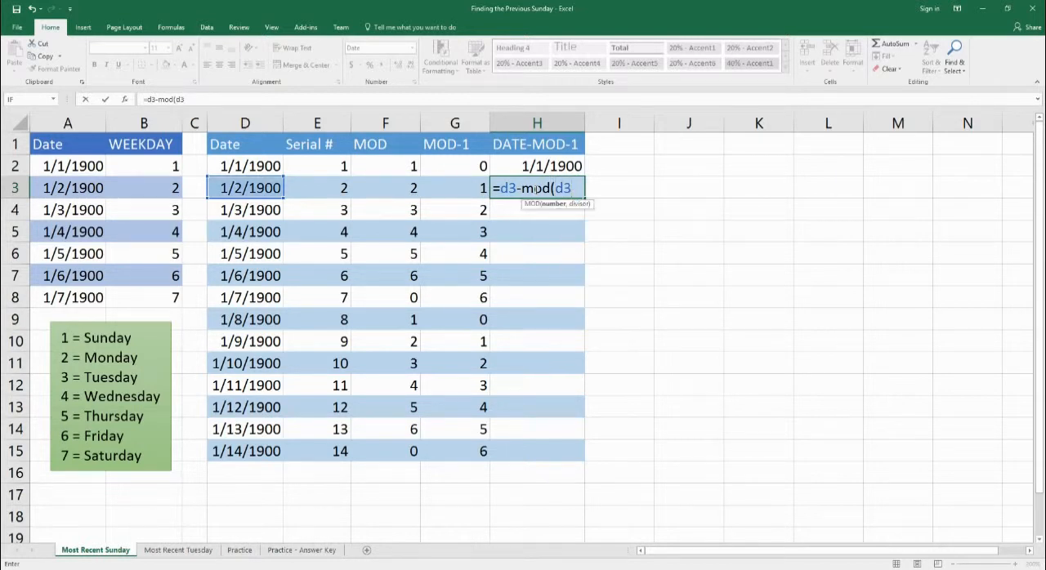
pyautogui.write('-1')
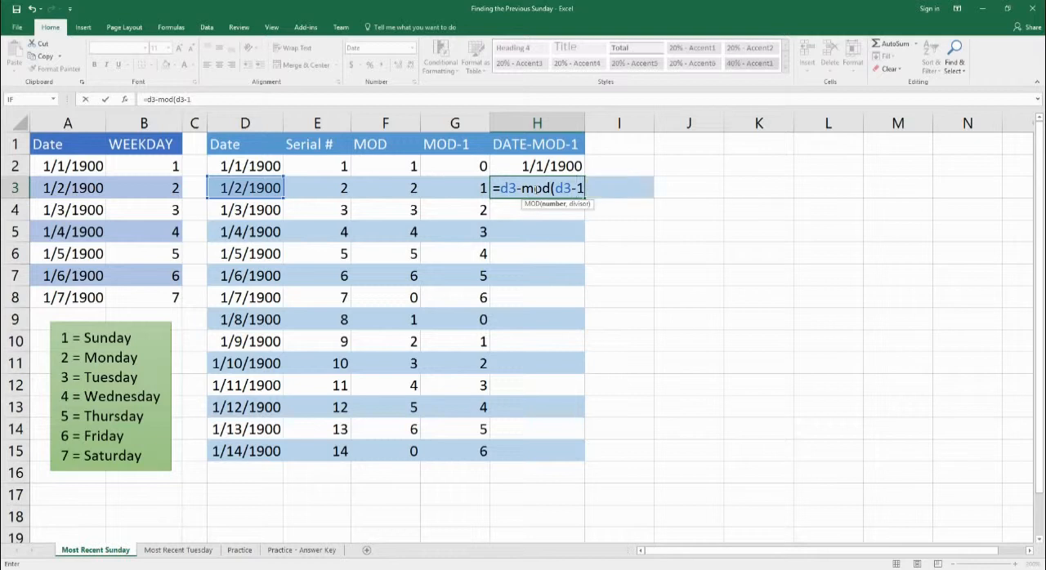
pyautogui.write(',7)')
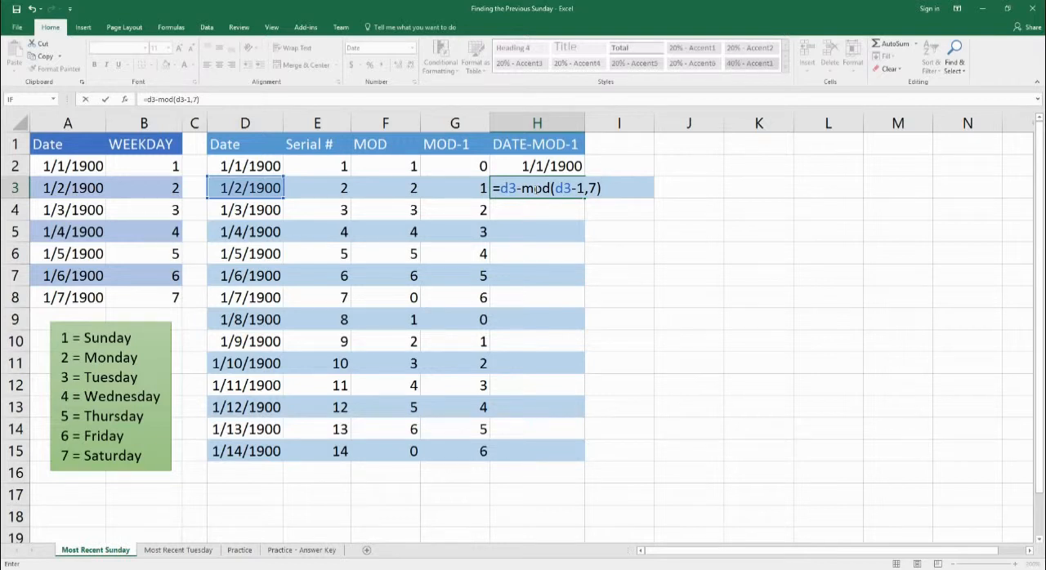
pyautogui.press('Return')
# Compare H2:H3 with the date and weekday in A2:B2, and fill the DATE-MOD-1 formula down to H15.
pyautogui.moveTo(533, 166); pyautogui.dragTo(537, 188)
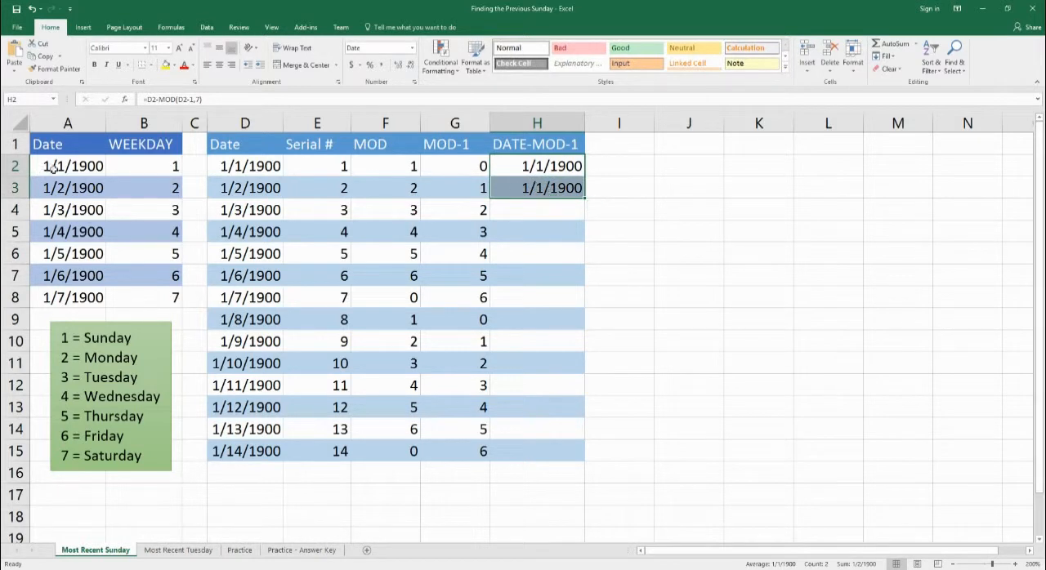
pyautogui.moveTo(74, 169); pyautogui.dragTo(147, 172)
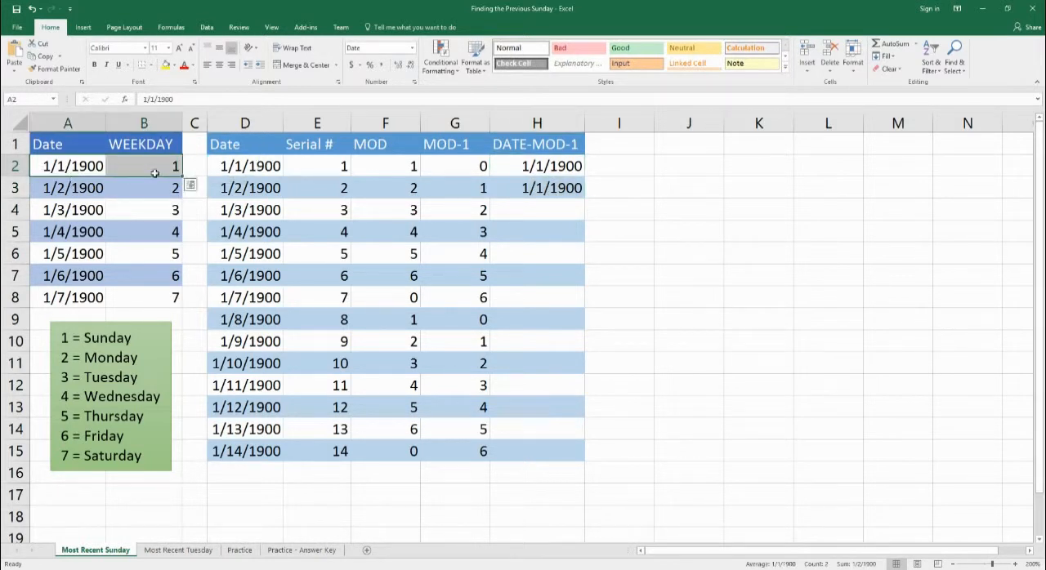
pyautogui.moveTo(555, 170); pyautogui.dragTo(567, 459)
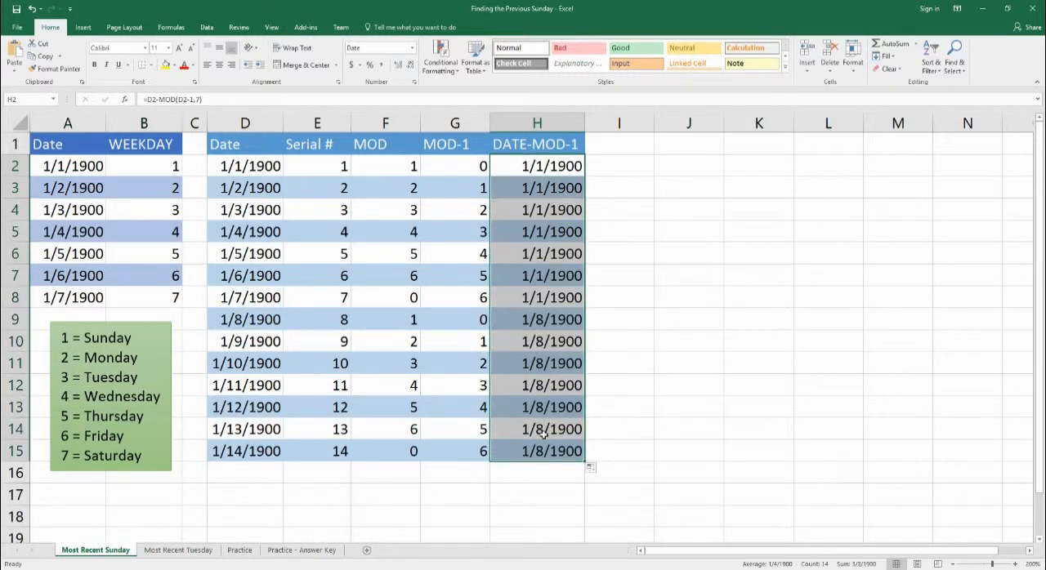
# Review the DATE-MOD-1 results, comparing the date, MOD-1 and DATE-MOD-1 cells in rows 9 and 10.
pyautogui.moveTo(542, 173)
pyautogui.mouseDown()
pyautogui.moveTo(539, 323)
pyautogui.moveTo(543, 304)
pyautogui.moveTo(557, 455)
pyautogui.mouseUp()
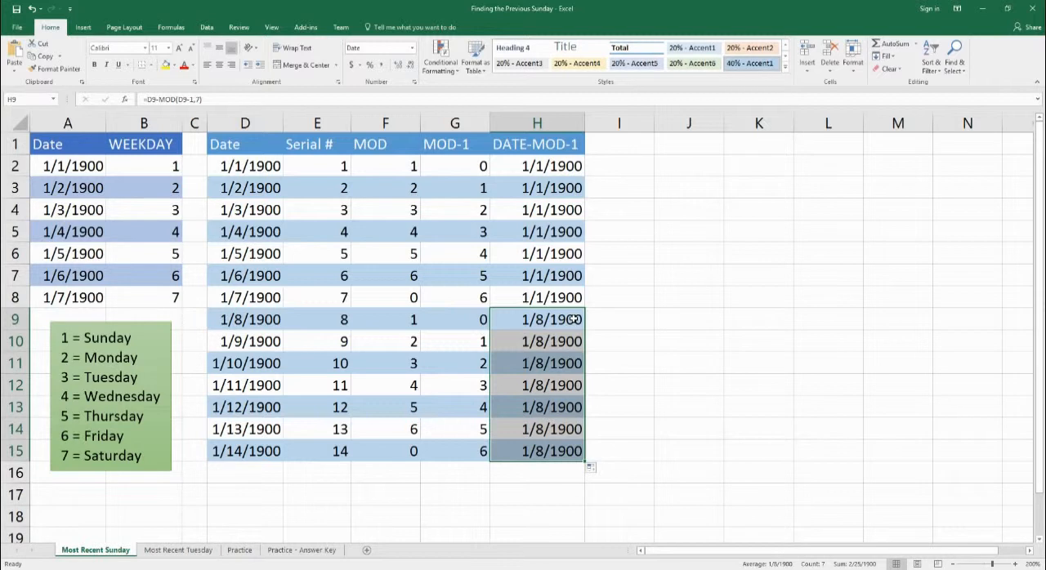
pyautogui.click(574, 319)
pyautogui.click(255, 325)
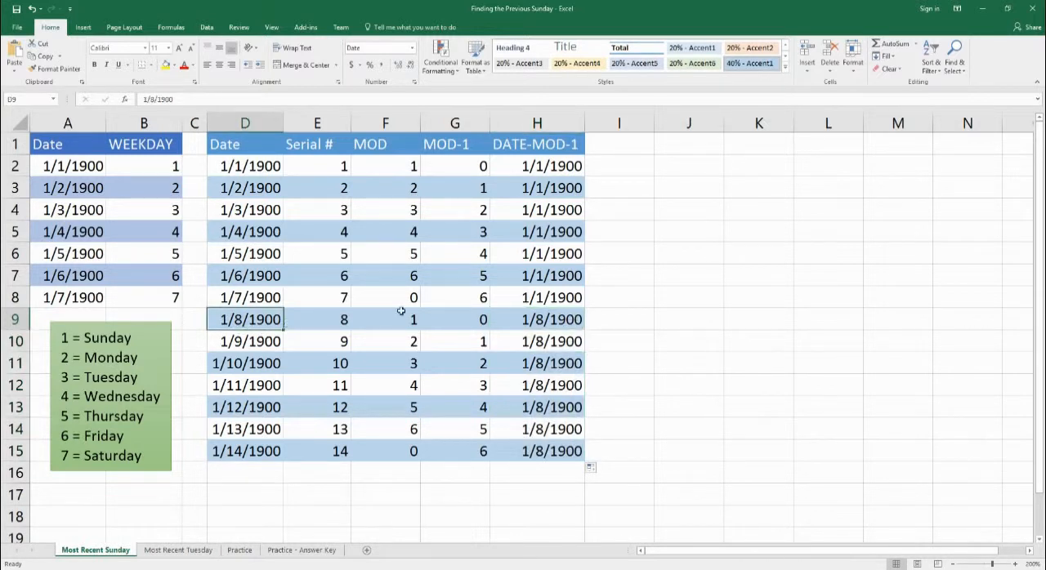
pyautogui.click(466, 329)
pyautogui.click(541, 322)
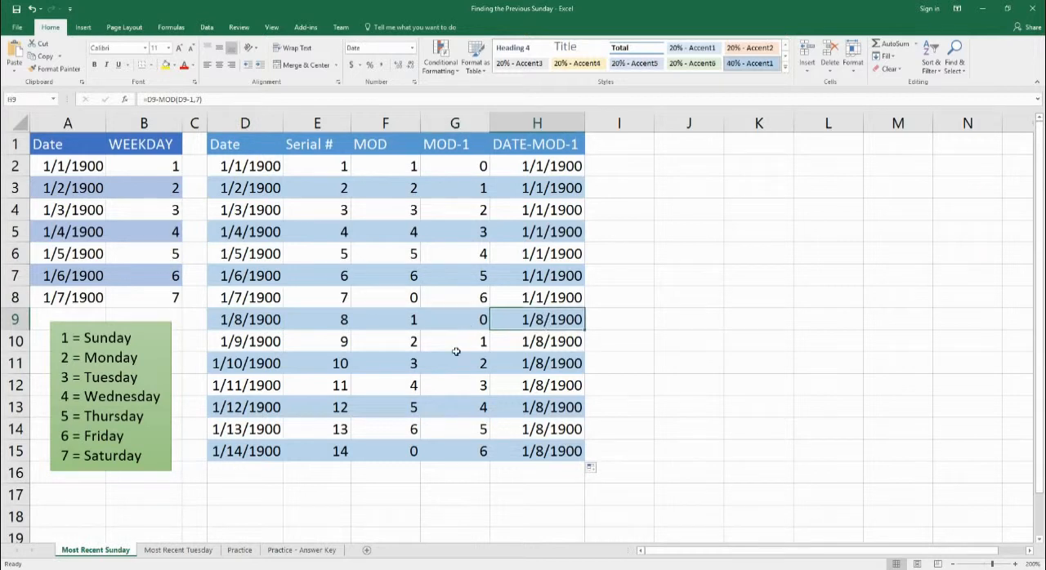
pyautogui.click(233, 343)
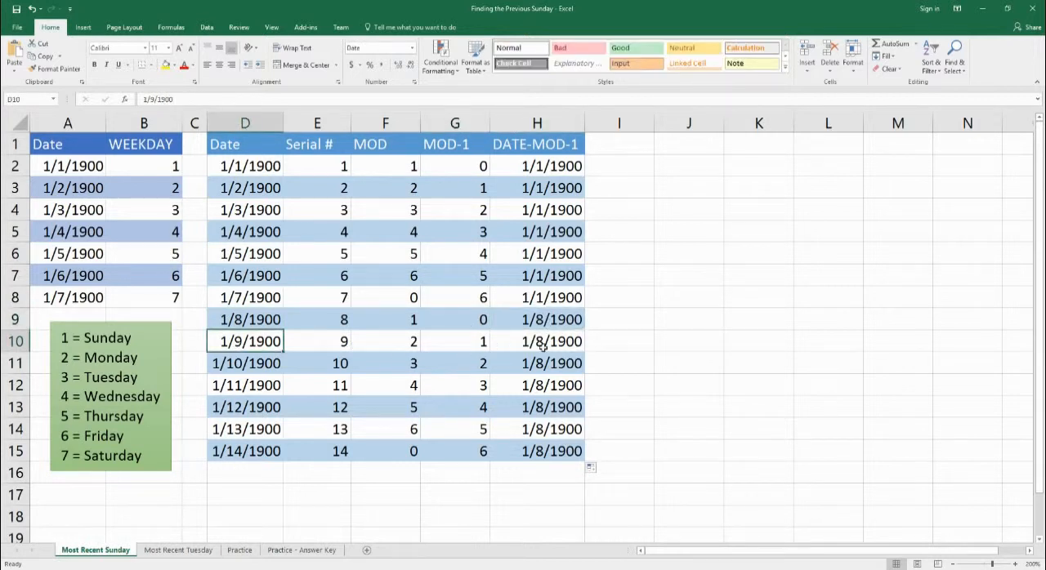
pyautogui.click(543, 346)
pyautogui.click(482, 346)
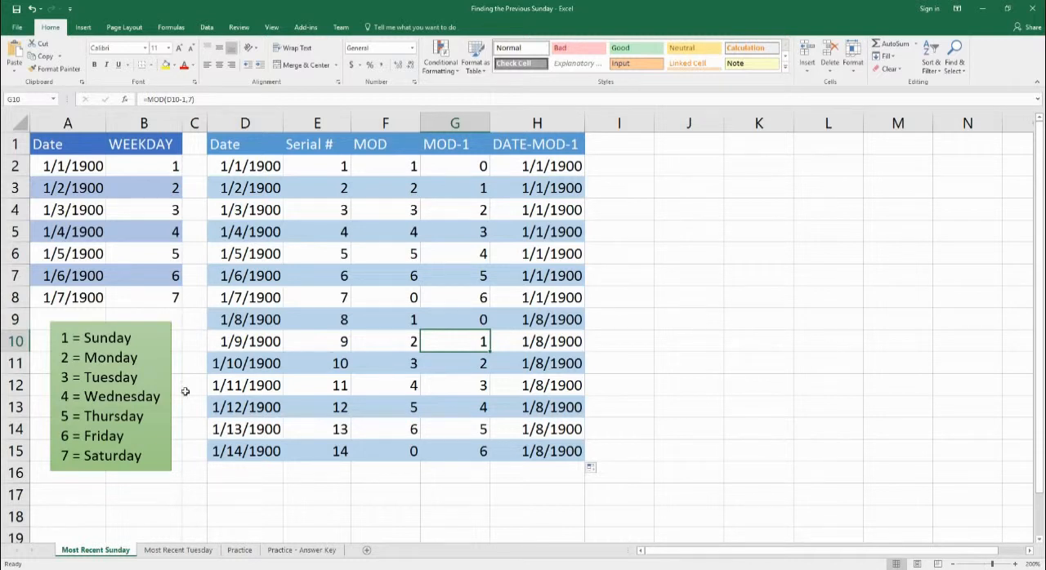
# On the Most Recent Tuesday sheet, look over the dates in column A and enter the formula =WEEKDAY(A2) in cell B2.
pyautogui.click(179, 552)
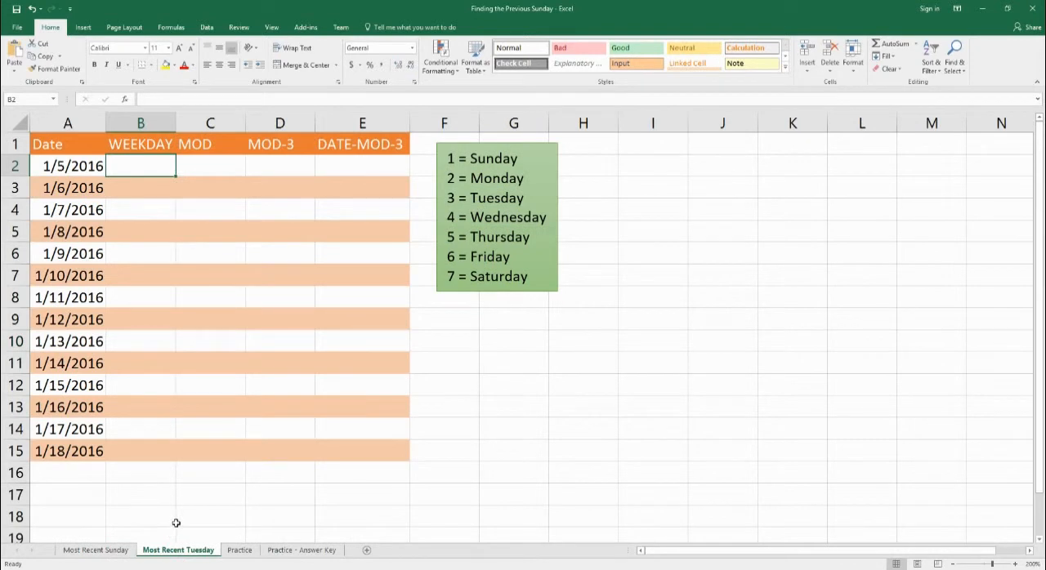
pyautogui.moveTo(91, 168); pyautogui.dragTo(65, 461)
pyautogui.click(70, 168)
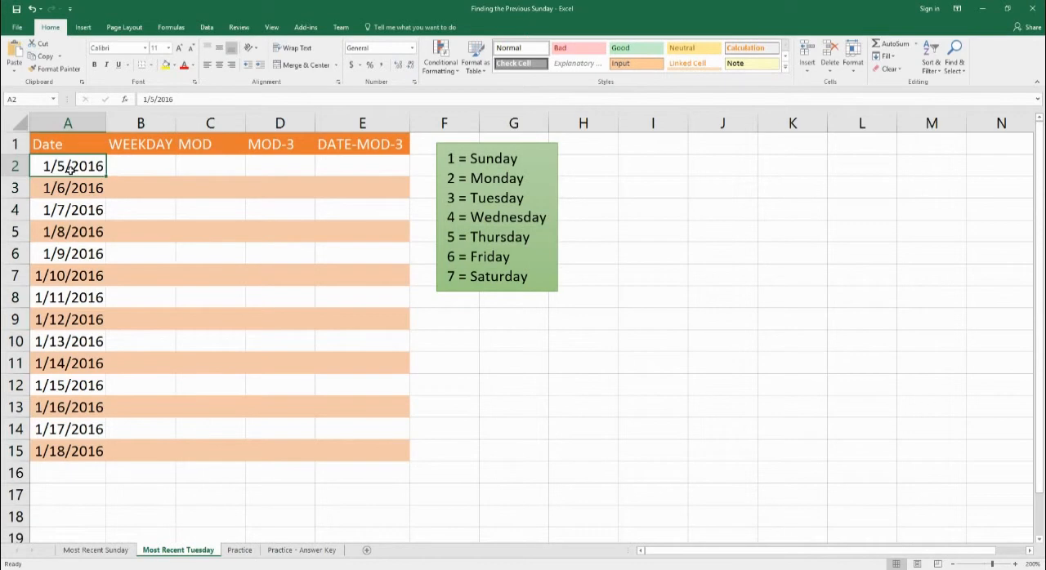
pyautogui.moveTo(69, 168); pyautogui.dragTo(98, 167)
pyautogui.click(136, 168)
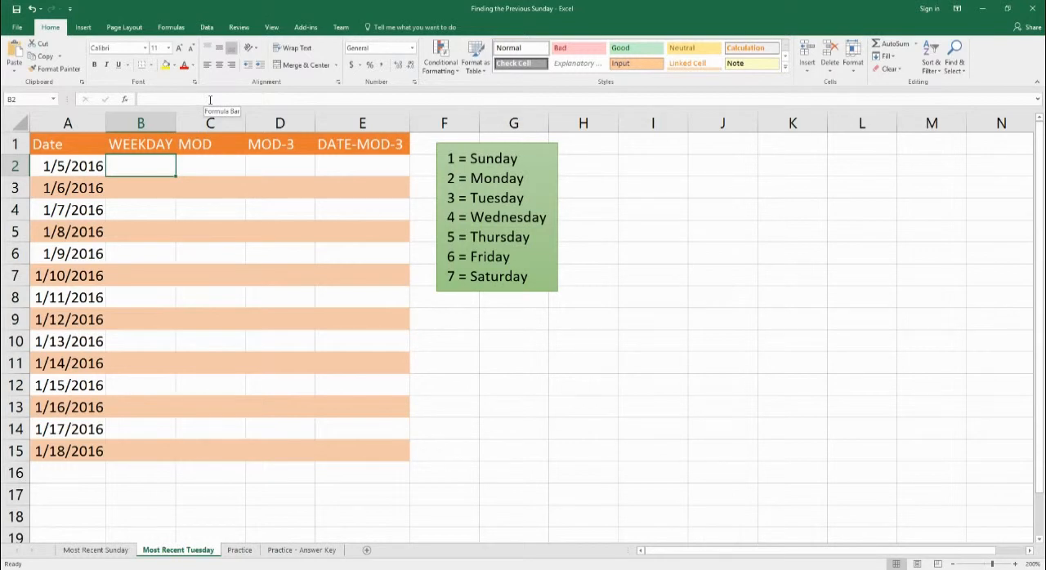
pyautogui.write('=weekday')
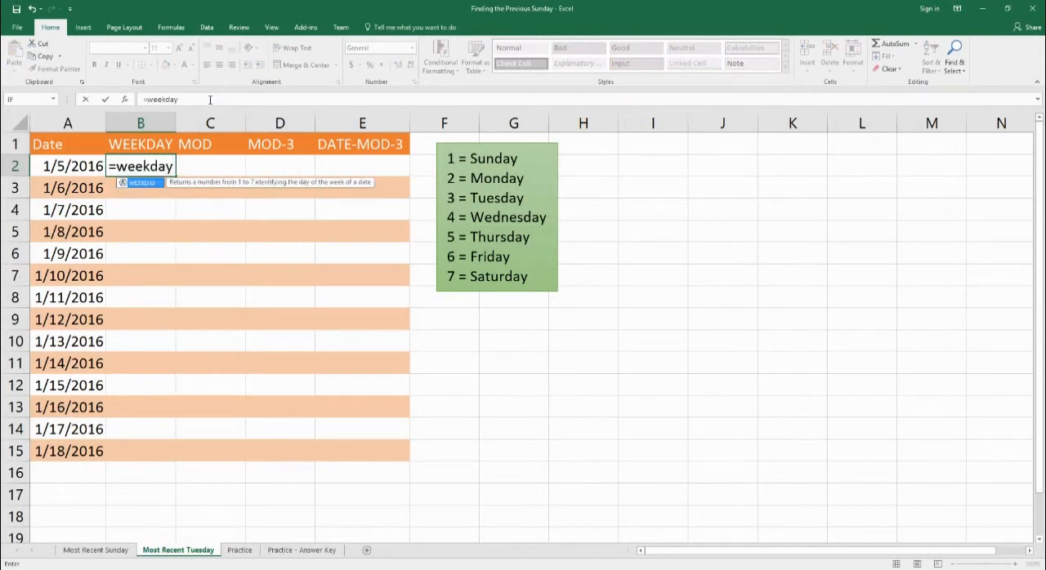
pyautogui.write('(')
pyautogui.press('Left')
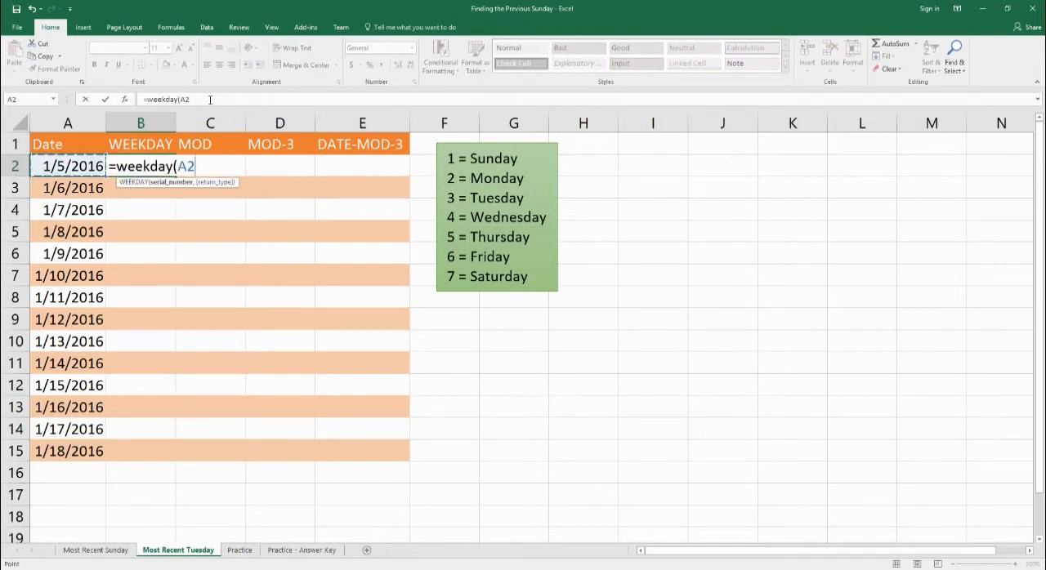
pyautogui.press('Return')
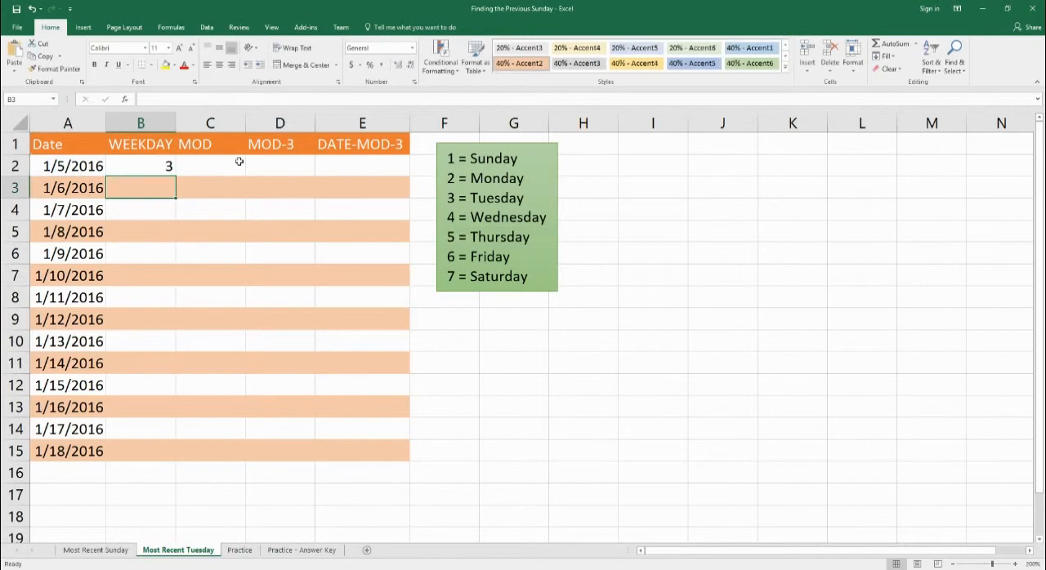
pyautogui.click(173, 166)
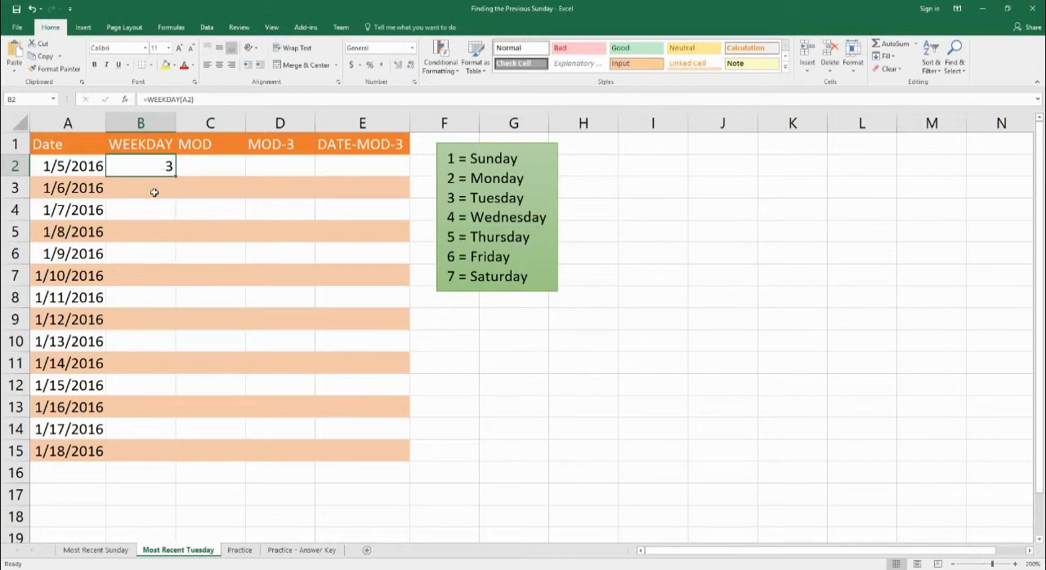
# Enter =WEEKDAY(A3) in cell B3 and fill the WEEKDAY formulas from B2:B3 down to B15.
pyautogui.click(155, 190)
pyautogui.write('=')
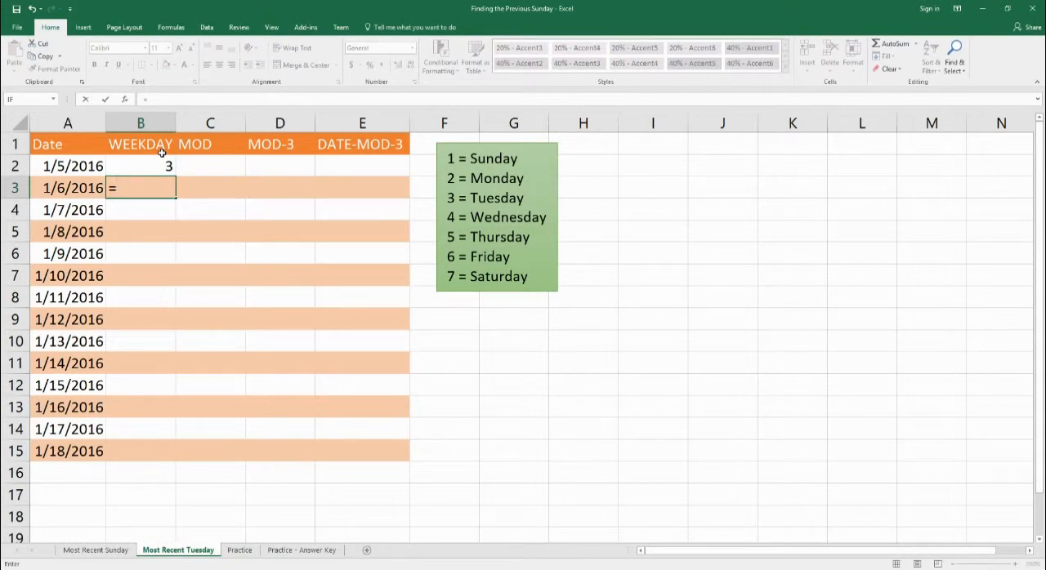
pyautogui.write('weekday')
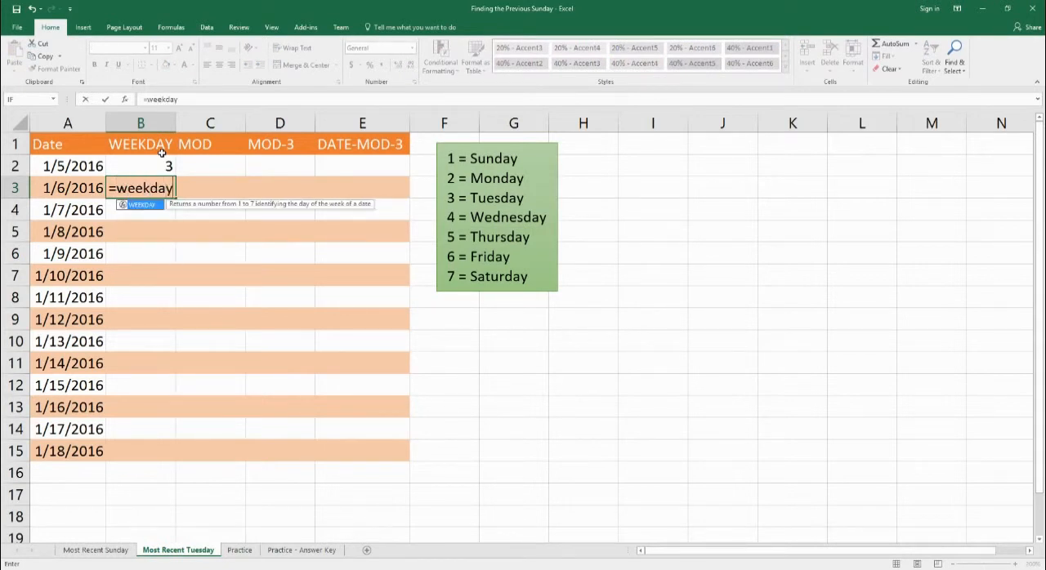
pyautogui.write('(')
pyautogui.press('Left')
pyautogui.write(')')
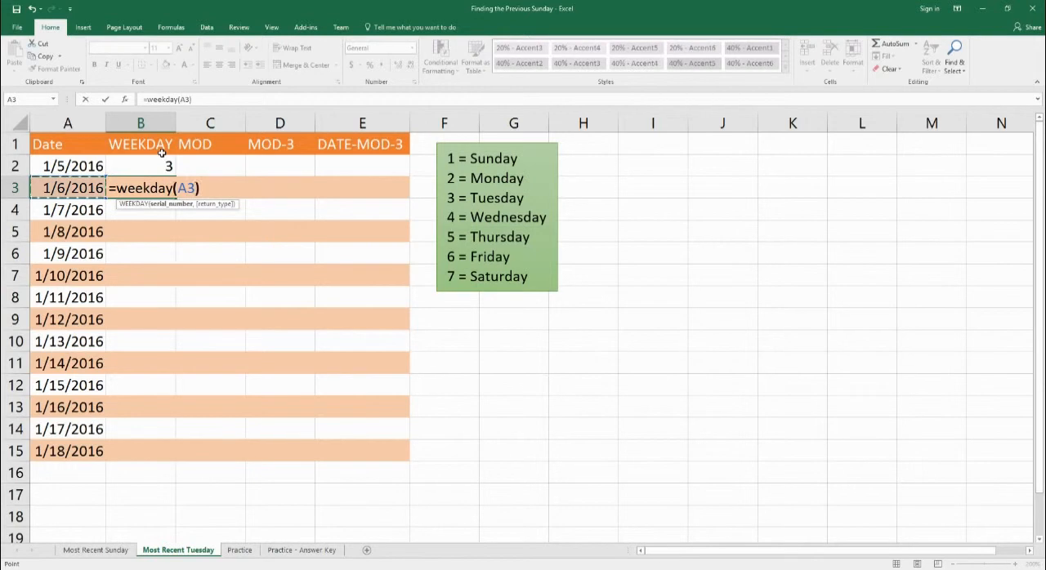
pyautogui.press('Return')
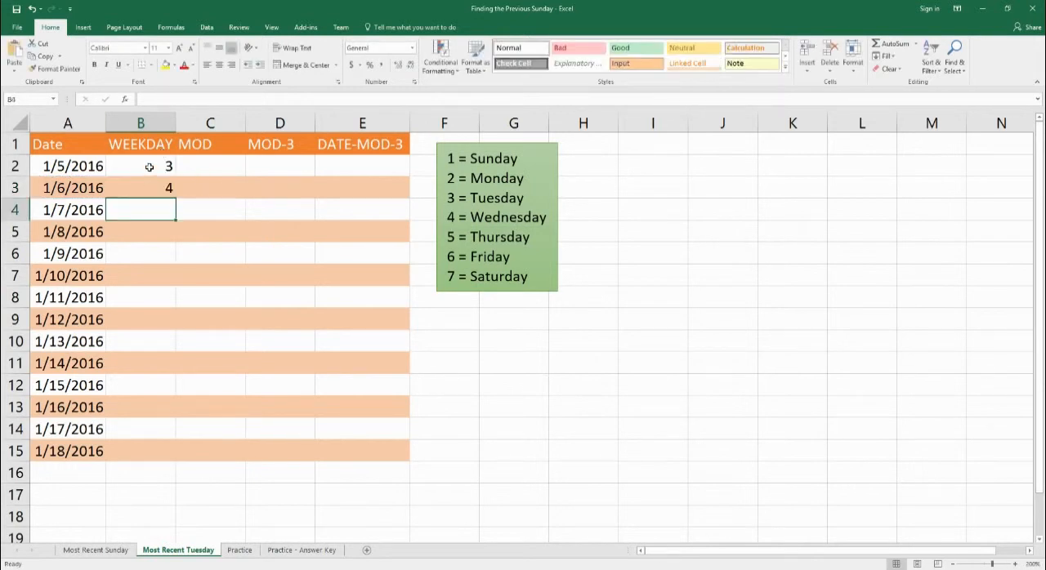
pyautogui.moveTo(147, 165); pyautogui.dragTo(154, 186)
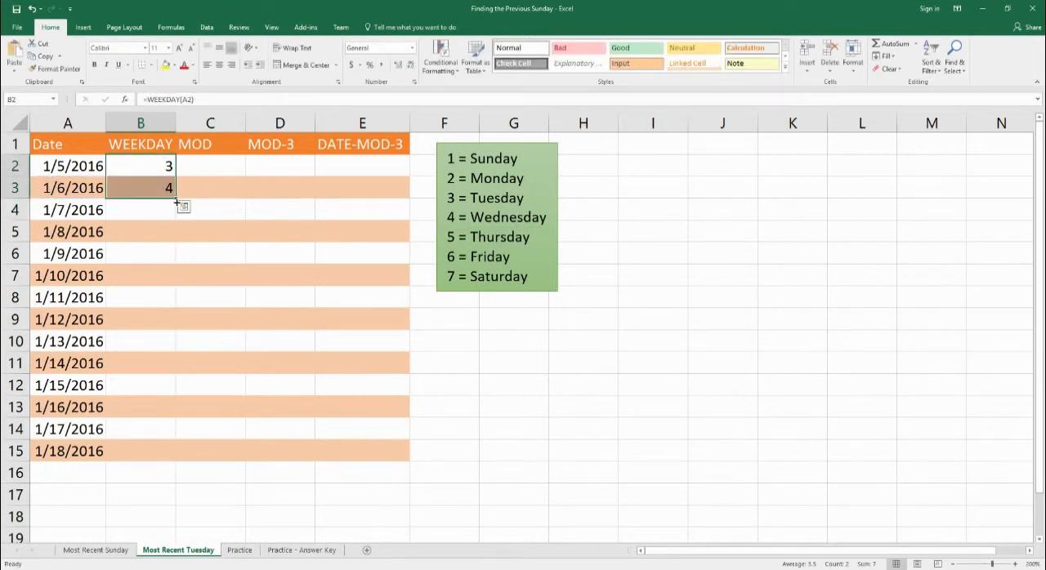
pyautogui.moveTo(176, 202); pyautogui.dragTo(167, 460)
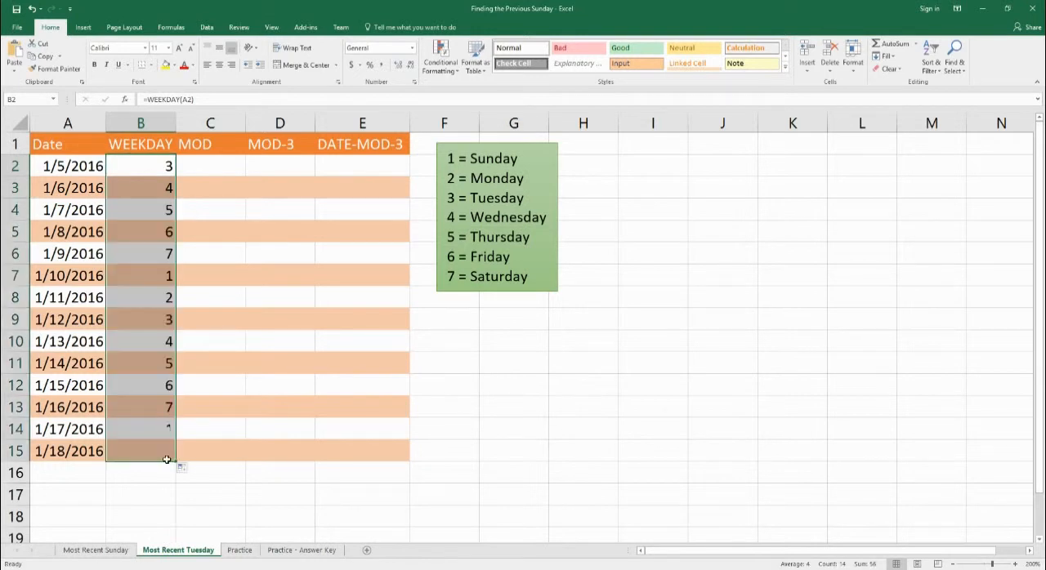
# Show the date in A2 in General format to view its serial number, and restore its Short Date format.
pyautogui.click(154, 172)
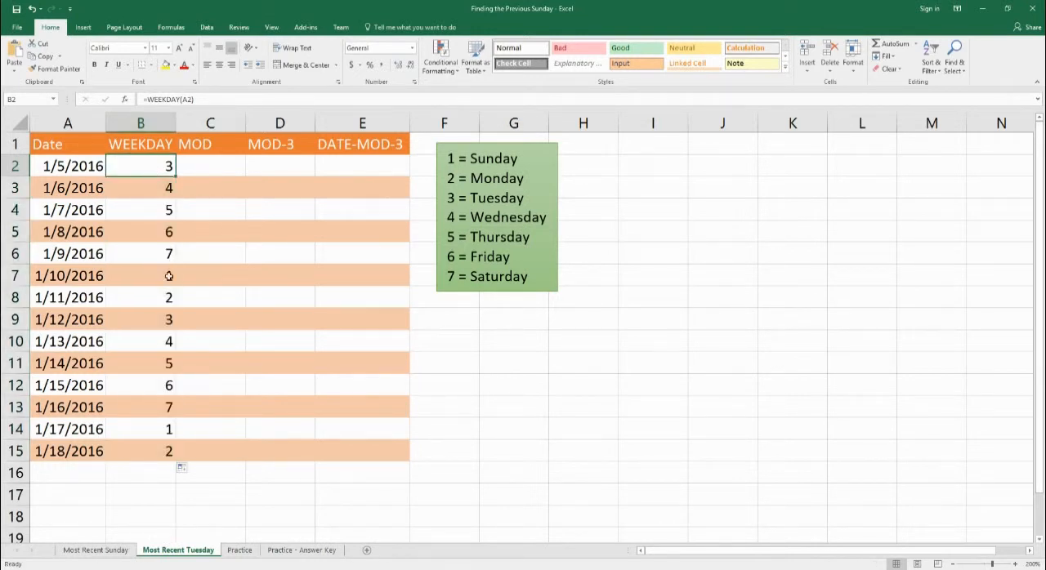
pyautogui.click(225, 163)
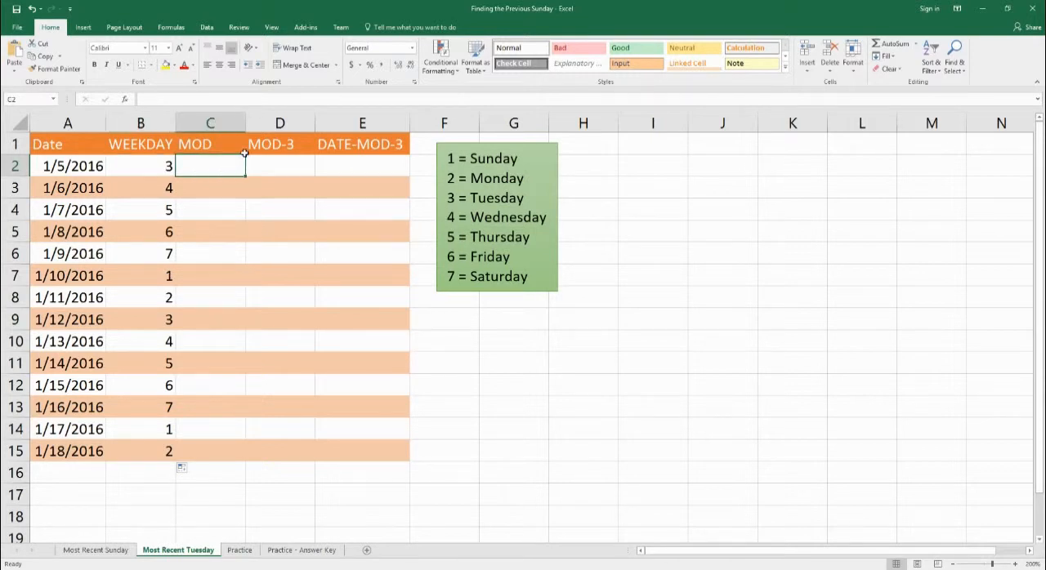
pyautogui.click(99, 168)
pyautogui.click(412, 47)
pyautogui.click(397, 57)
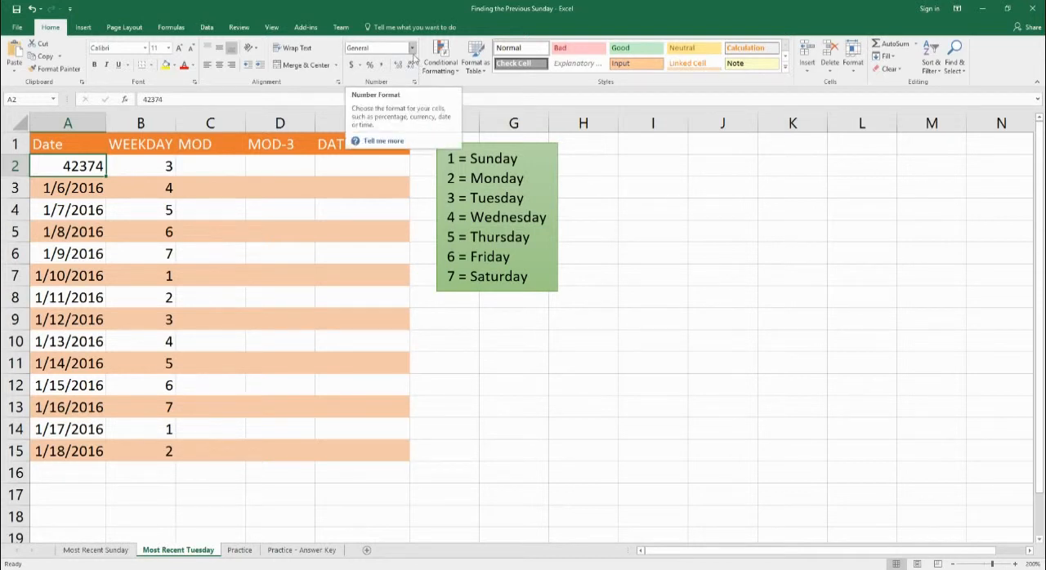
pyautogui.click(412, 48)
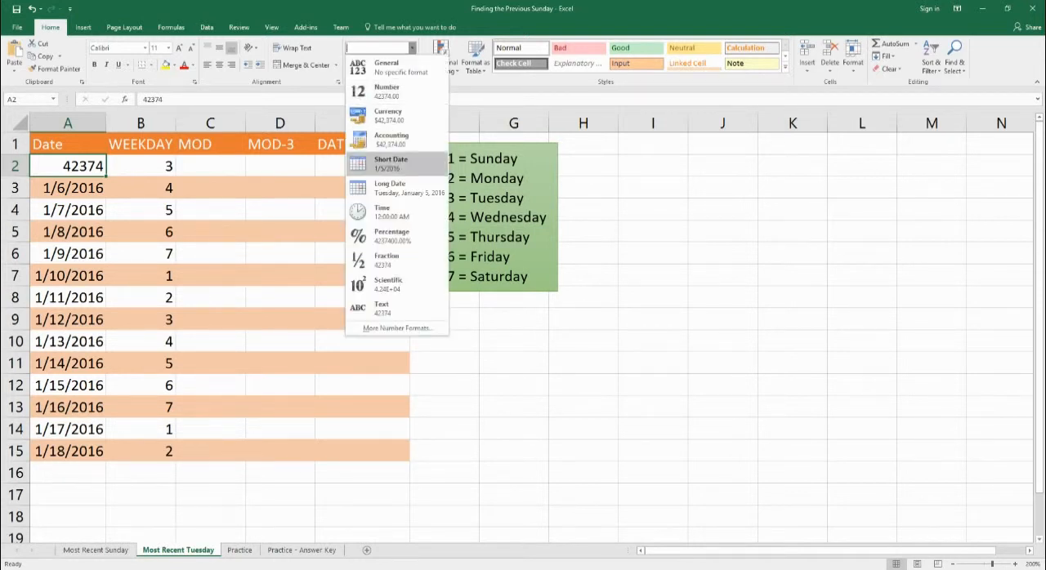
pyautogui.click(400, 166)
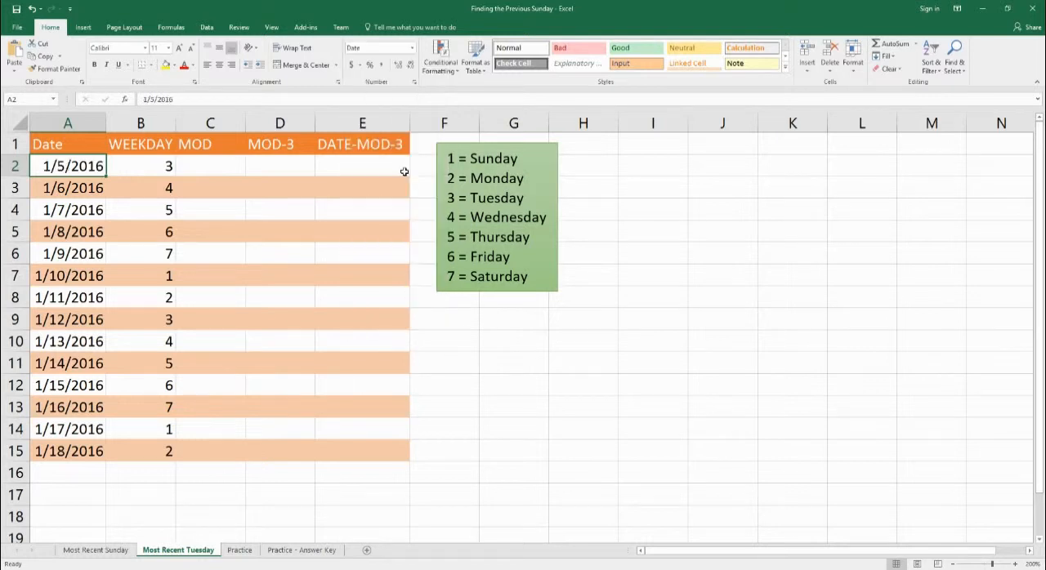
# Enter the formula =MOD(A2,7) in cell C2 and set the cell's number format to General.
pyautogui.click(226, 170)
pyautogui.write('=mod')
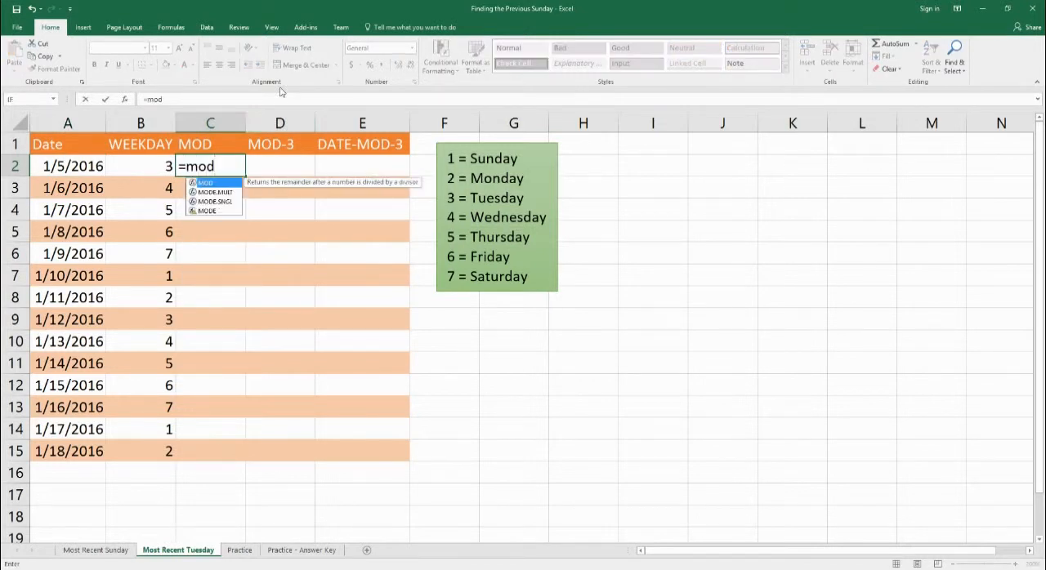
pyautogui.write('(a2')
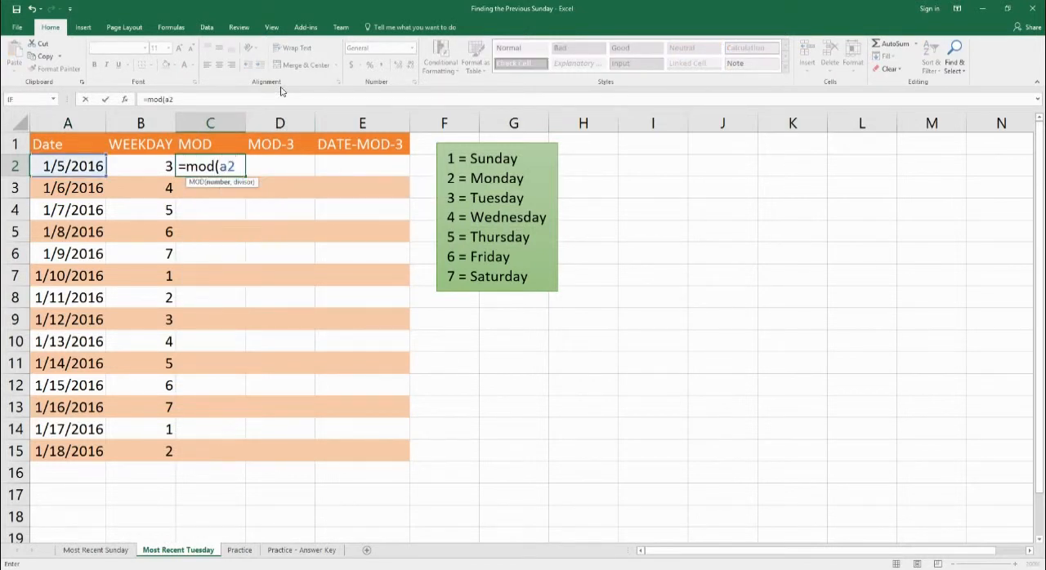
pyautogui.write(',7)')
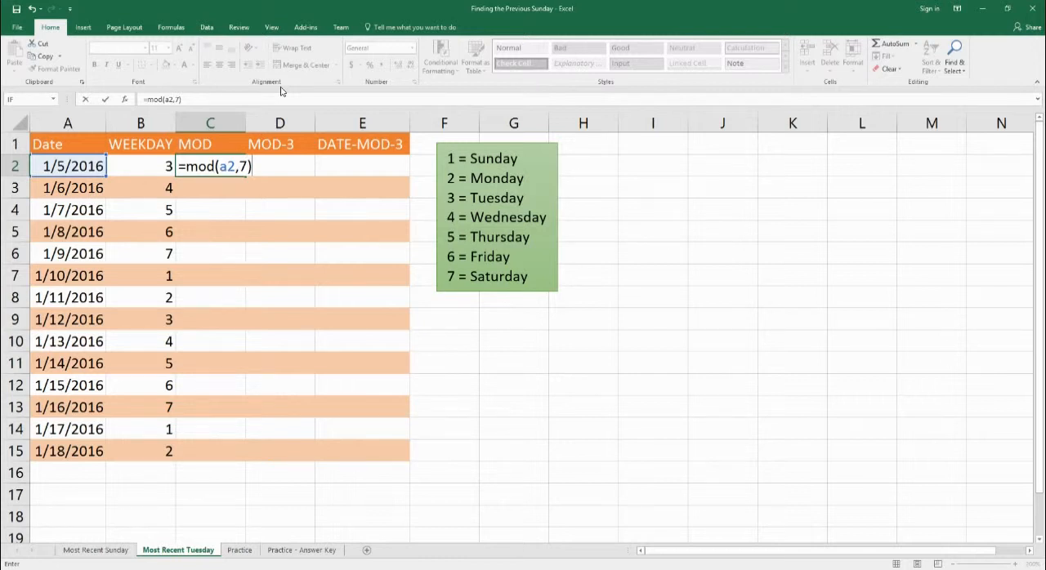
pyautogui.press('Return')
pyautogui.click(237, 174)
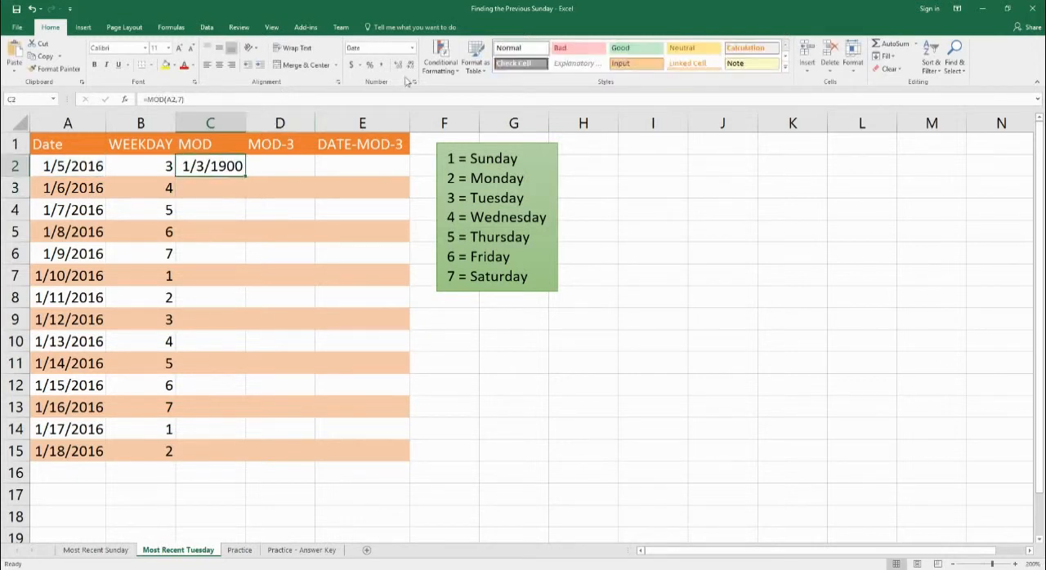
pyautogui.click(412, 47)
pyautogui.click(376, 62)
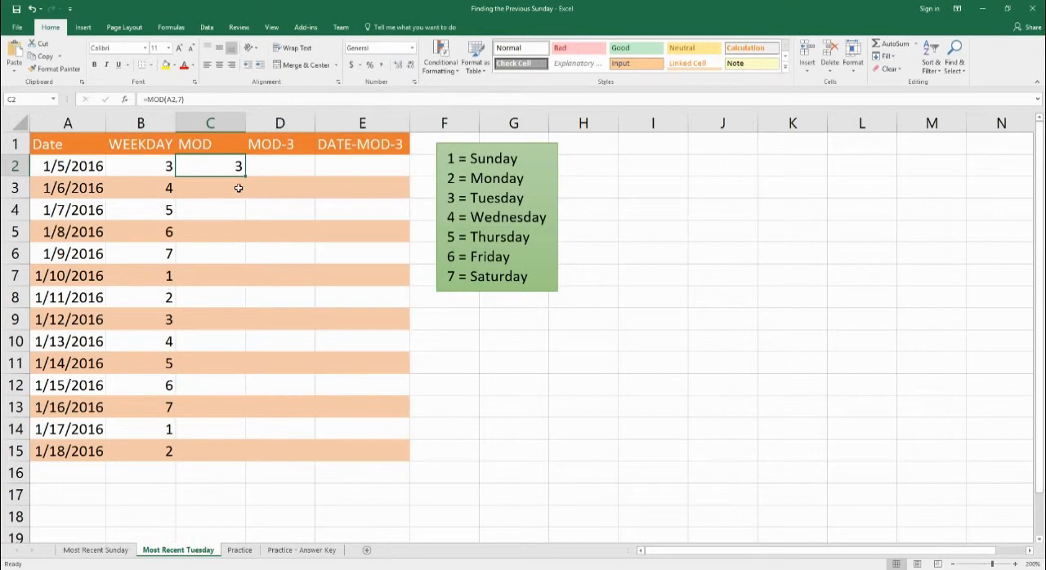
# Enter the formula =MOD(A3,7) in cell C3 and set the cell's number format to General.
pyautogui.click(229, 186)
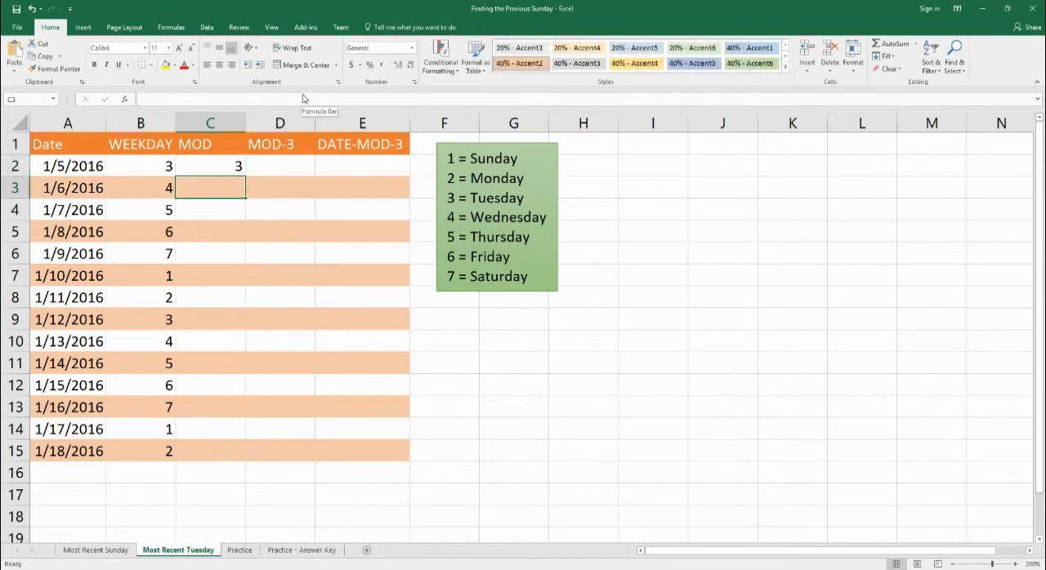
pyautogui.write('=')
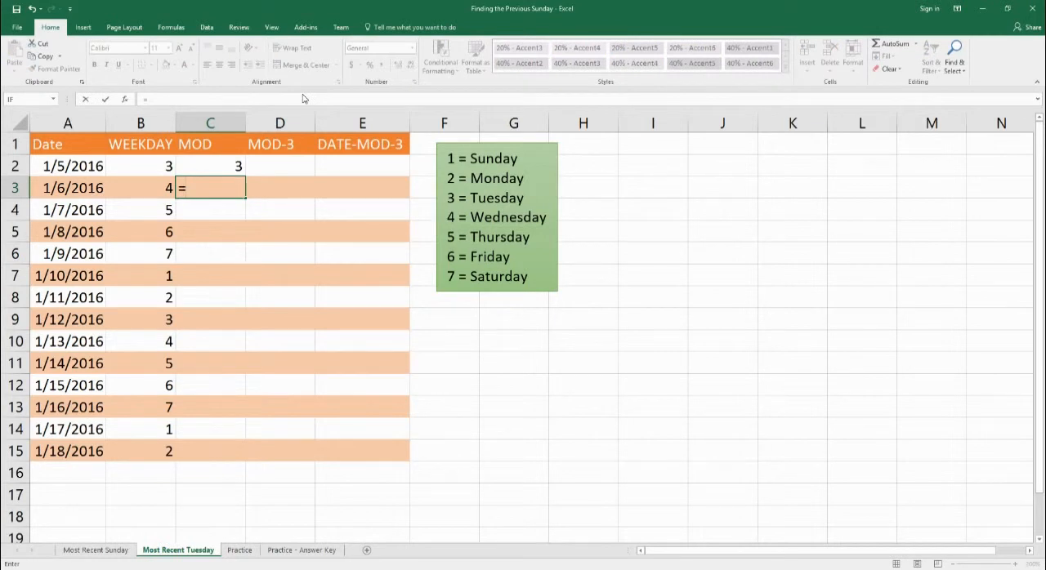
pyautogui.write('m')
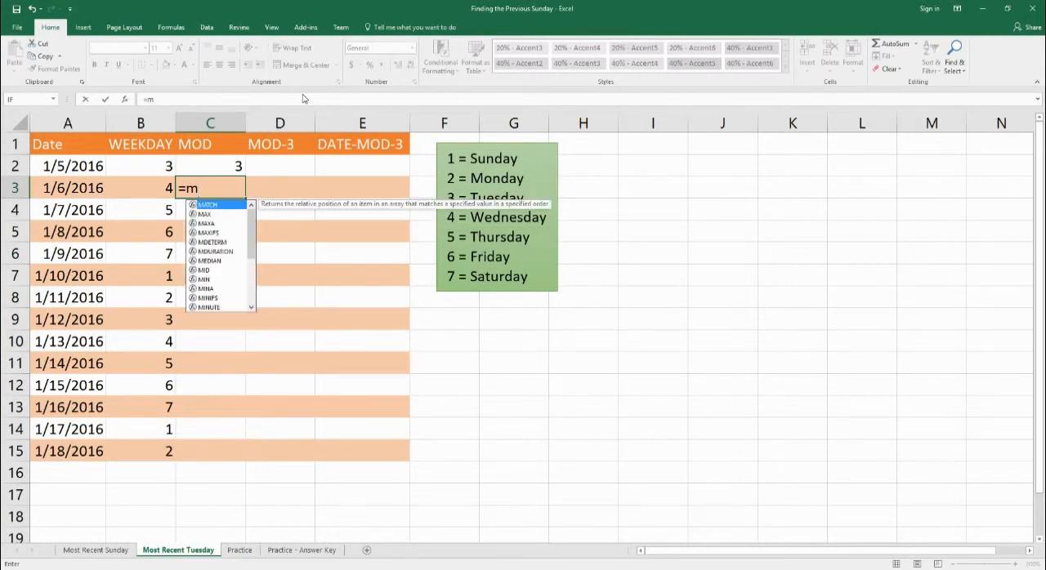
pyautogui.write('od(')
pyautogui.press('Left')
pyautogui.press('Left')
pyautogui.write(',7)')
pyautogui.press('Return')
pyautogui.click(209, 199)
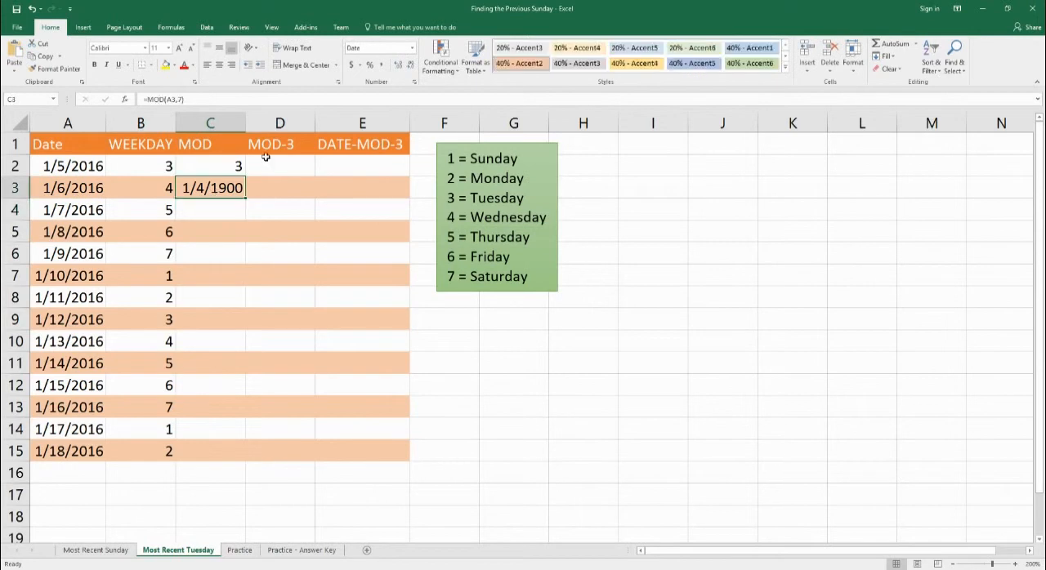
pyautogui.click(413, 47)
pyautogui.click(392, 68)
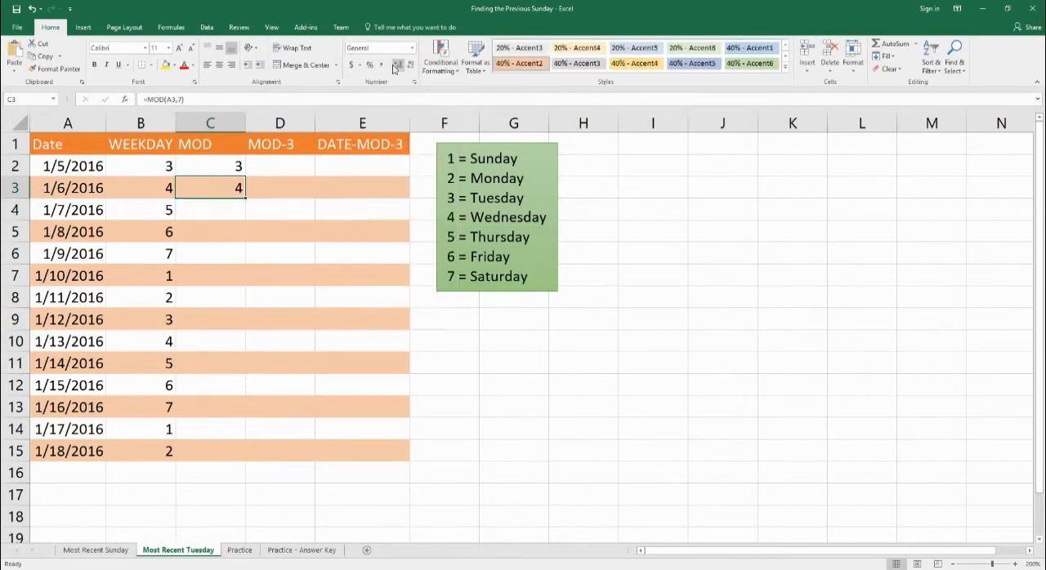
# Fill the MOD formulas from C2:C3 down to C15 and compare the WEEKDAY and MOD cells in row 6.
pyautogui.moveTo(211, 172); pyautogui.dragTo(229, 190)
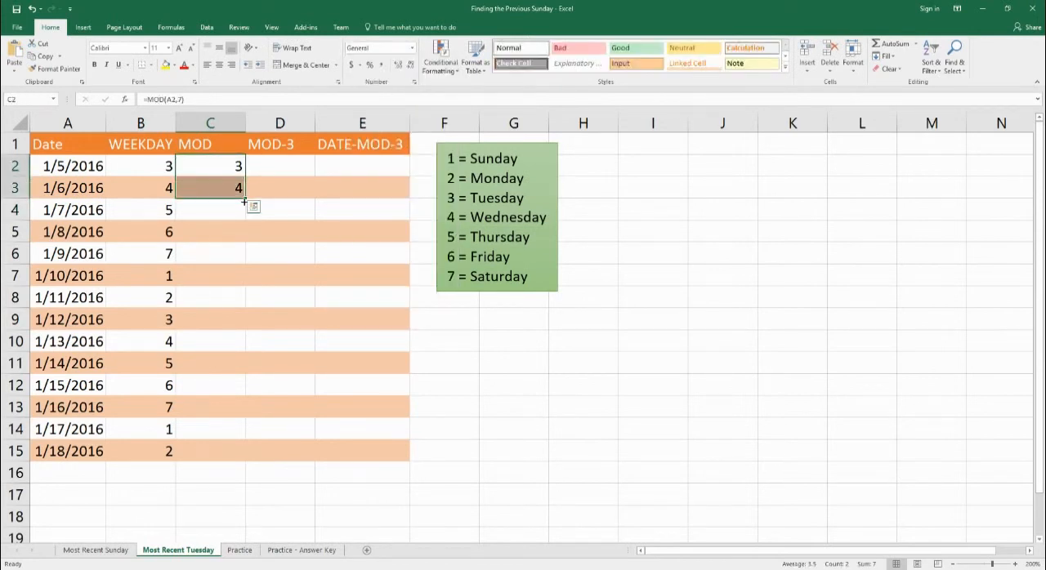
pyautogui.moveTo(243, 201); pyautogui.dragTo(212, 456)
pyautogui.click(211, 253)
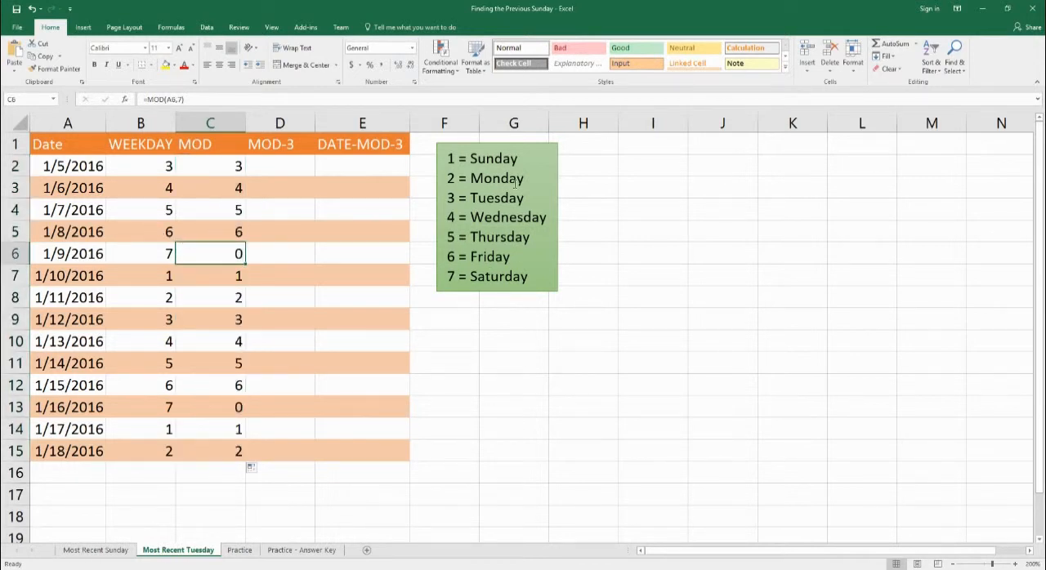
pyautogui.click(139, 195)
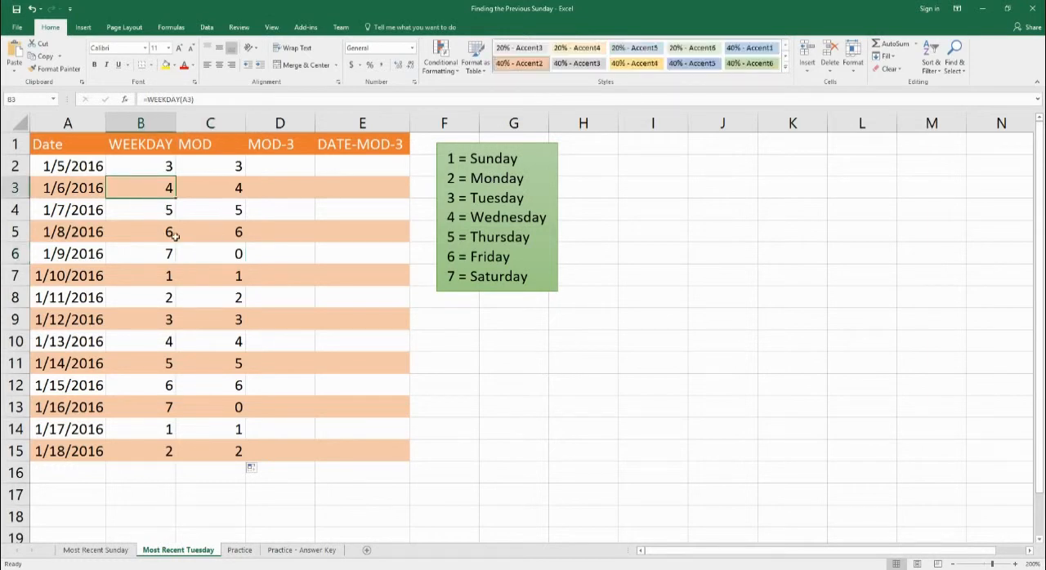
pyautogui.click(139, 262)
pyautogui.click(205, 257)
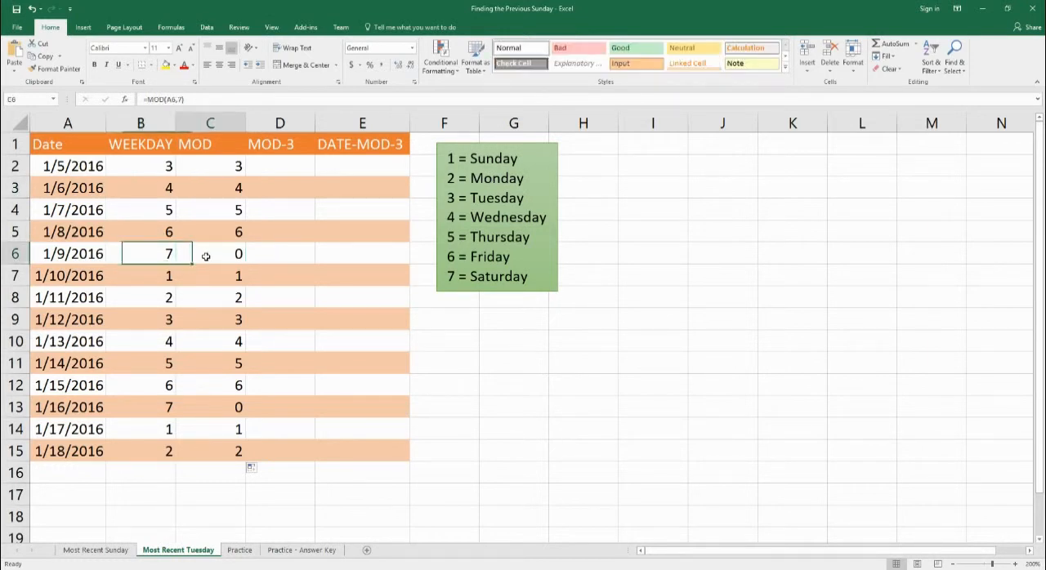
# Check the MOD formula in C2 against the date in A2, and undo the date format change in C2.
pyautogui.click(214, 173)
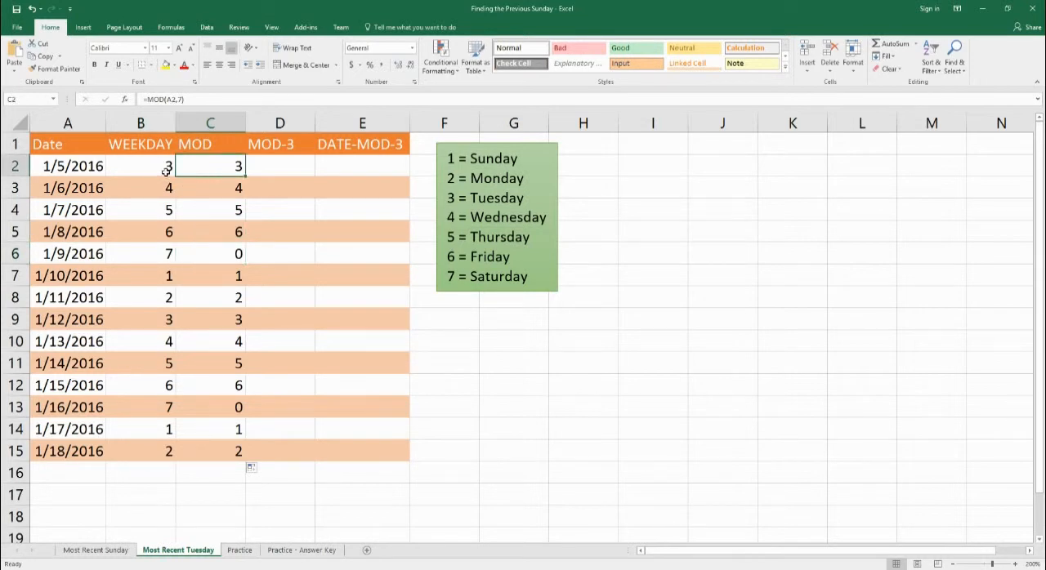
pyautogui.click(84, 175)
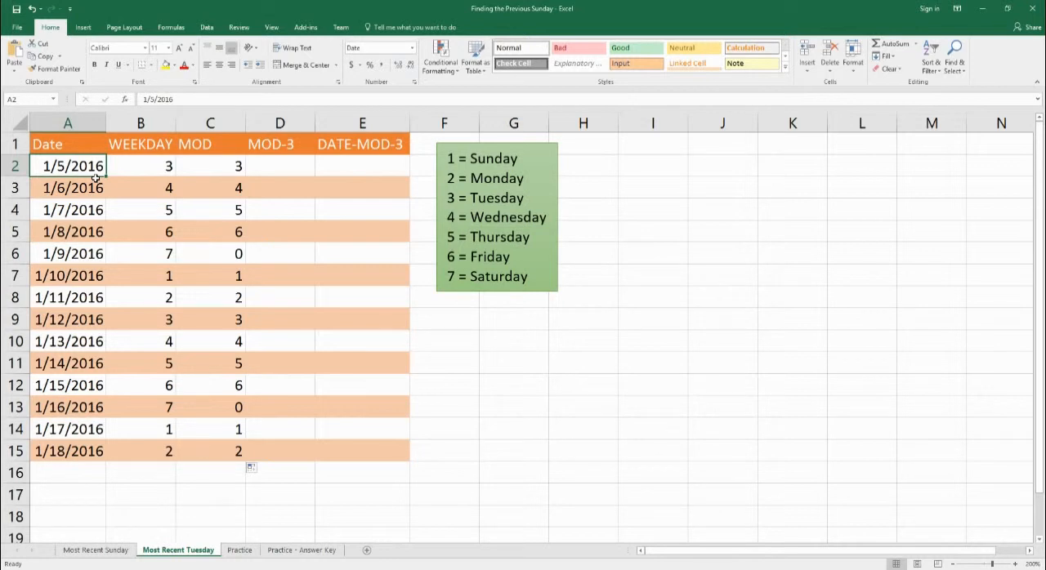
pyautogui.click(218, 168)
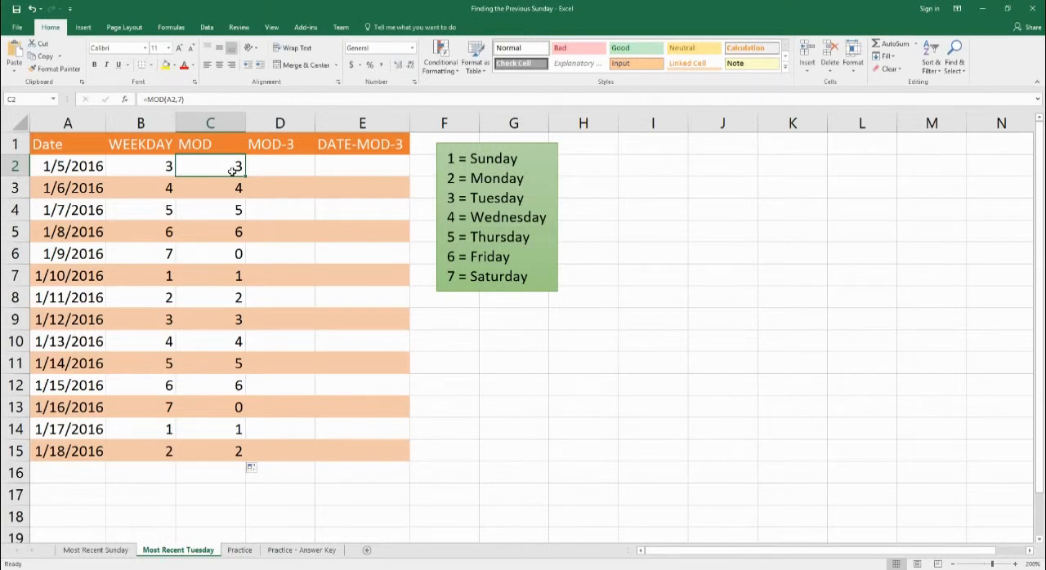
pyautogui.doubleClick(233, 171)
pyautogui.click(204, 210)
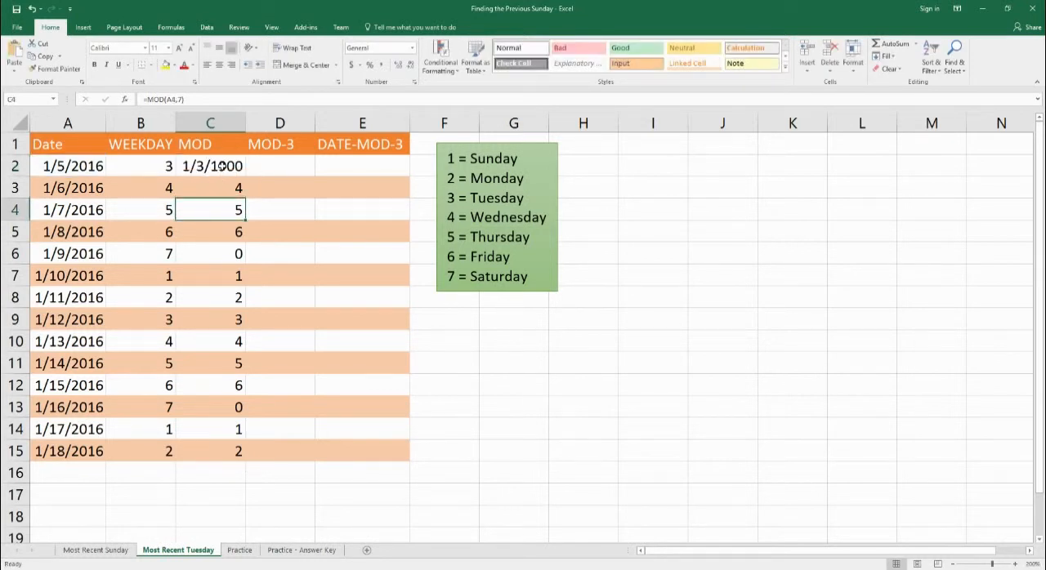
pyautogui.hotkey('ctrl', 'z')
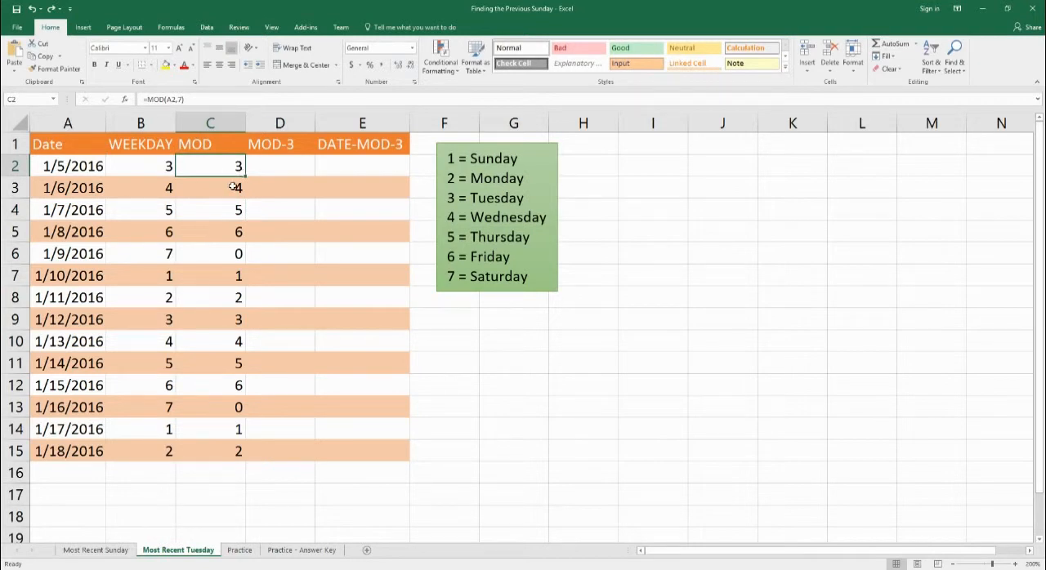
# Enter the formula =MOD(A2-3,7) in cell D2 and set the cell's number format to General.
pyautogui.click(298, 172)
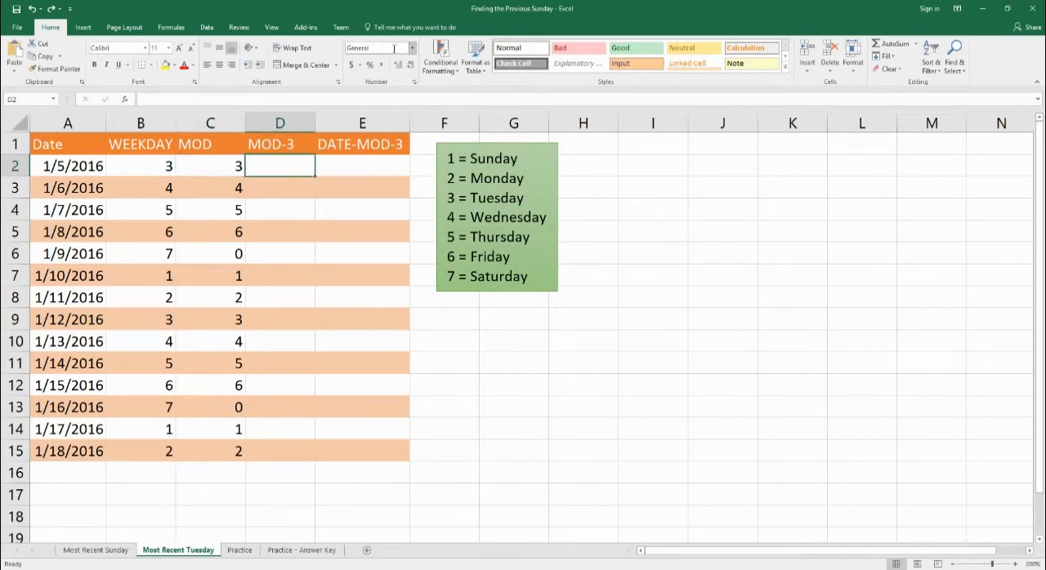
pyautogui.write('=mod')
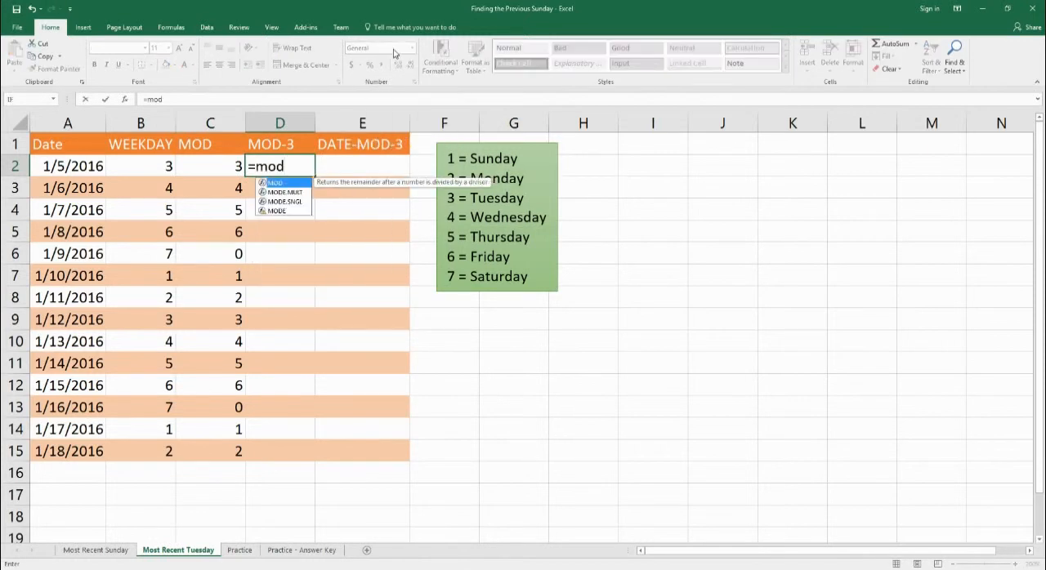
pyautogui.write('(')
pyautogui.press('Left')
pyautogui.press('Left')
pyautogui.press('Left')
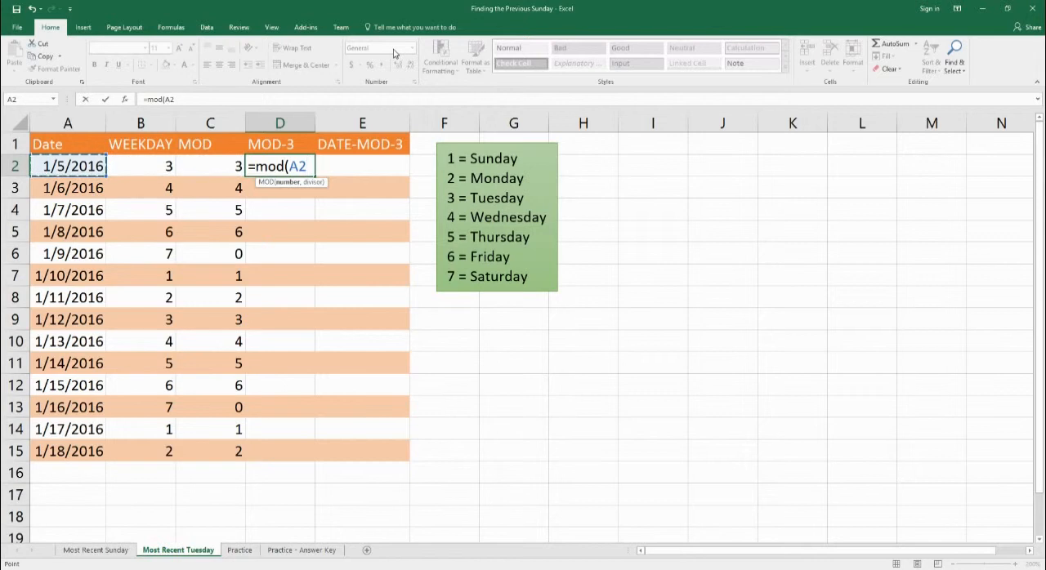
pyautogui.write('-3,7)')
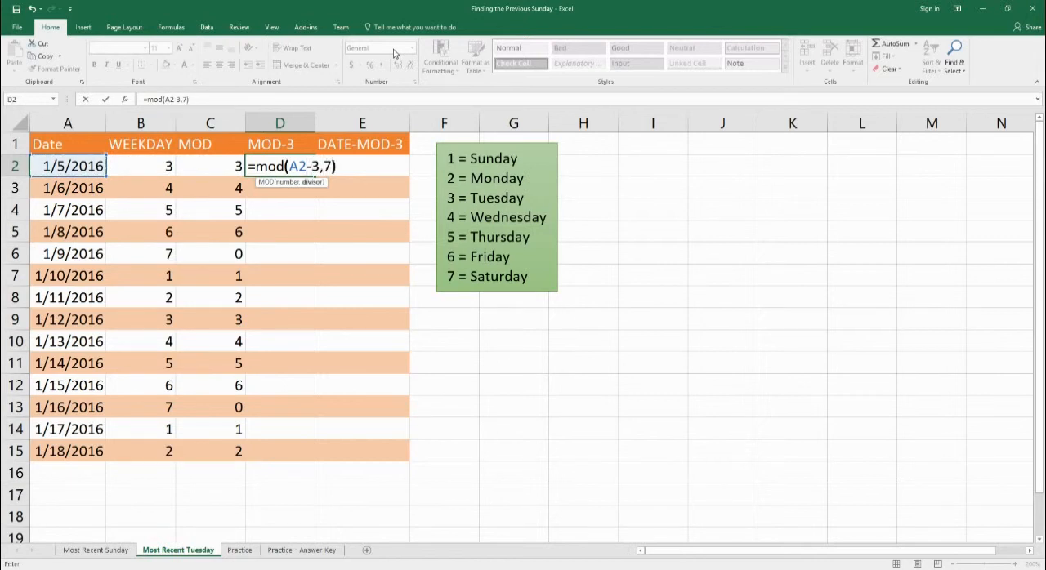
pyautogui.press('Return')
pyautogui.press('Up')
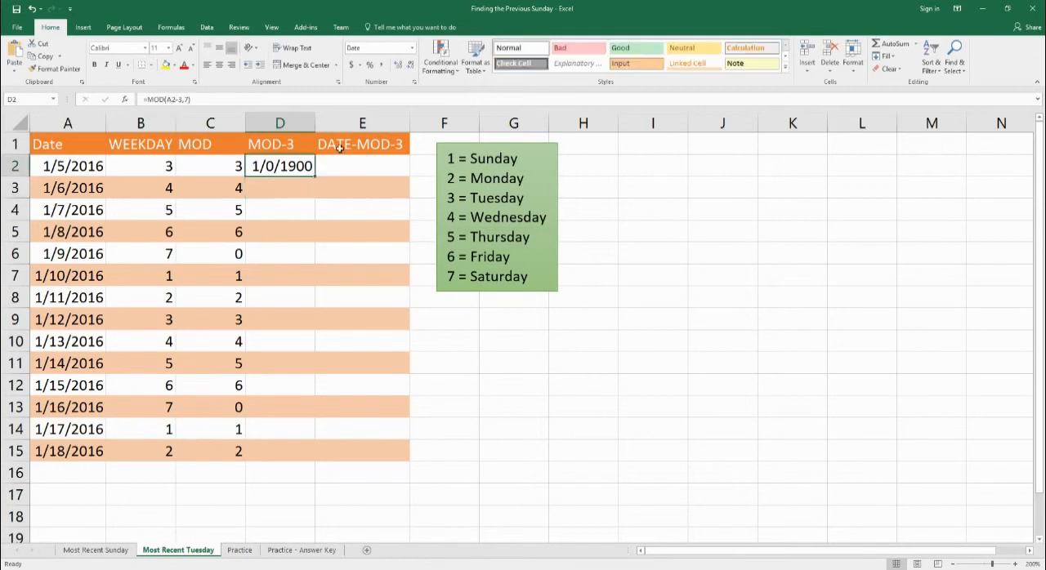
pyautogui.click(412, 47)
pyautogui.click(376, 66)
# Enter the formula =MOD(A3-3,7) in cell D3 and set the cell's number format to General.
pyautogui.click(297, 191)
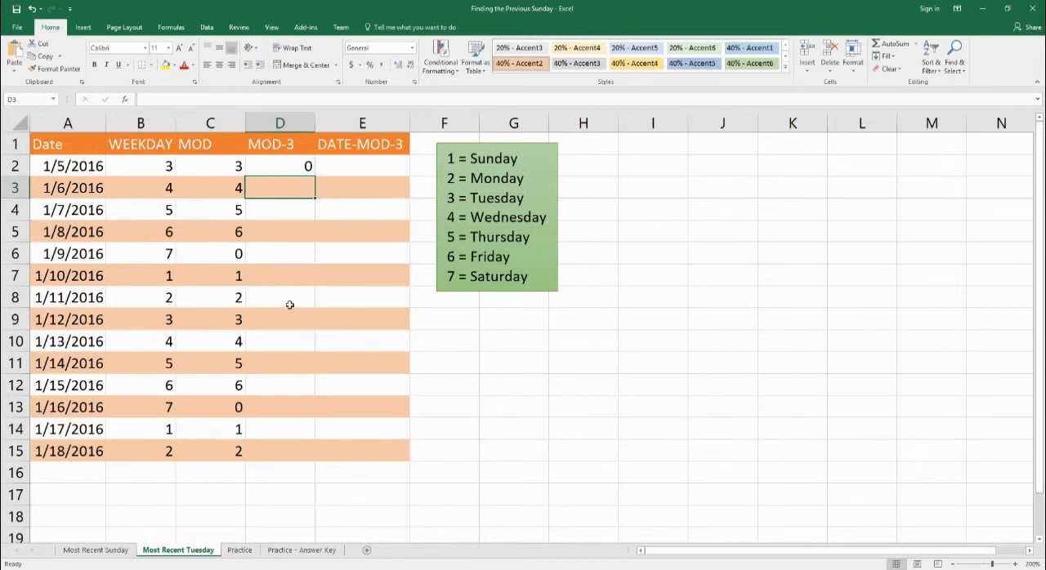
pyautogui.write('=mod(')
pyautogui.press('Left')
pyautogui.press('Left')
pyautogui.press('Left')
pyautogui.write('-3,')
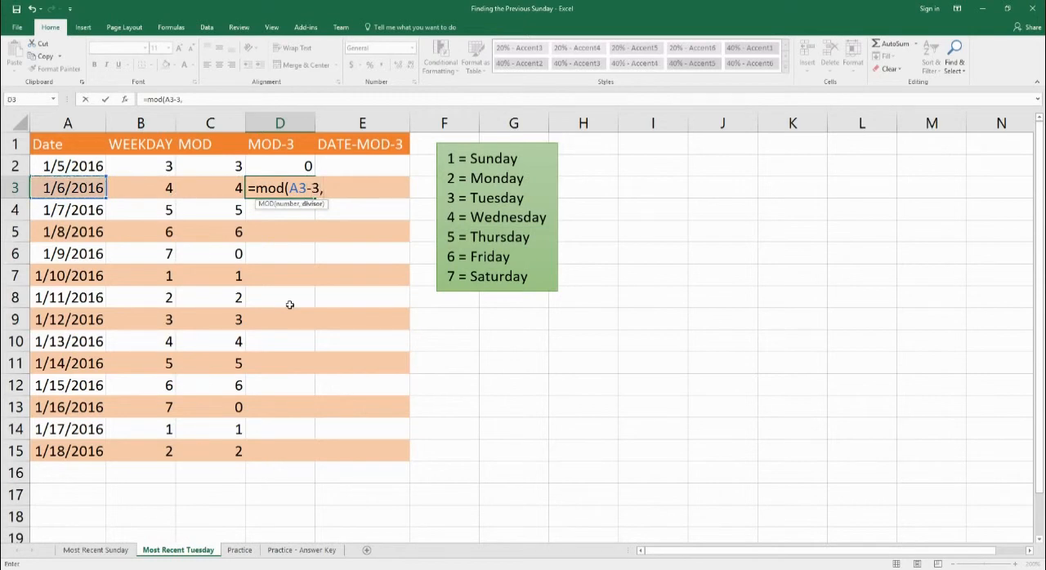
pyautogui.write('7)')
pyautogui.press('Return')
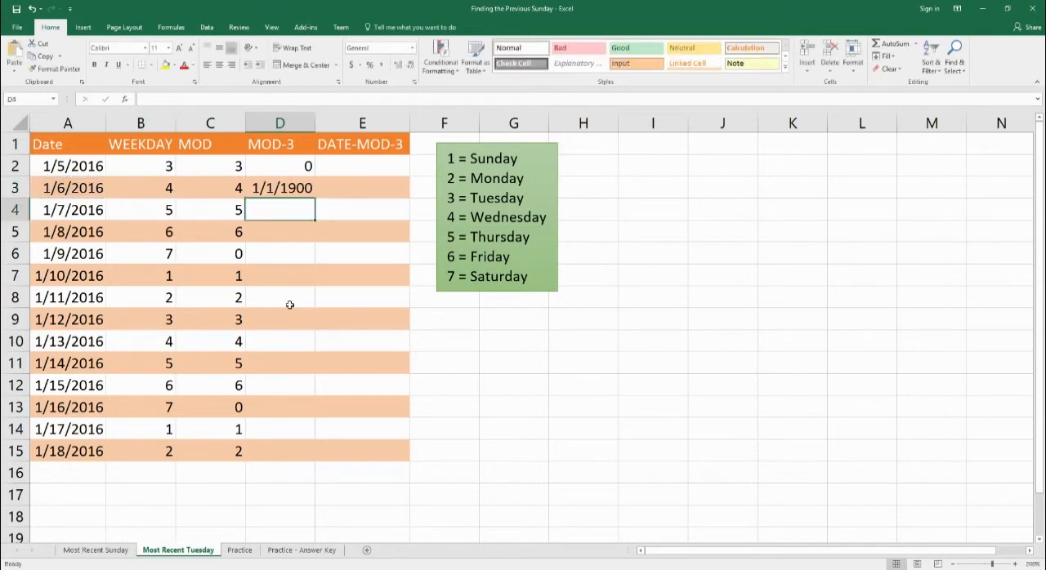
pyautogui.click(301, 182)
pyautogui.click(413, 49)
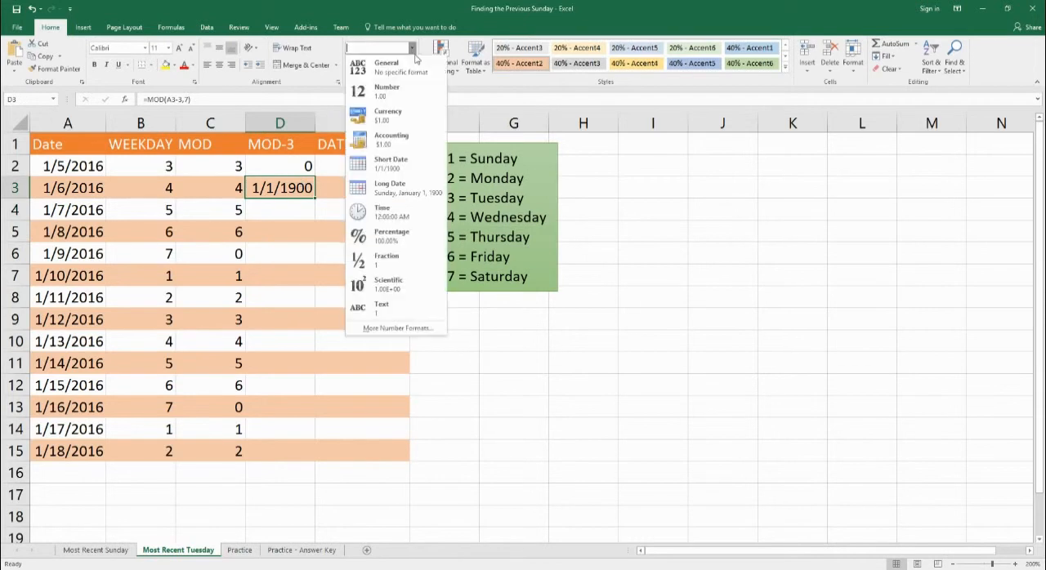
pyautogui.click(386, 65)
# Compare the date and weekday in A3:B3 with the weekday legend and the MOD-3 formula in D3.
pyautogui.moveTo(70, 193); pyautogui.dragTo(140, 200)
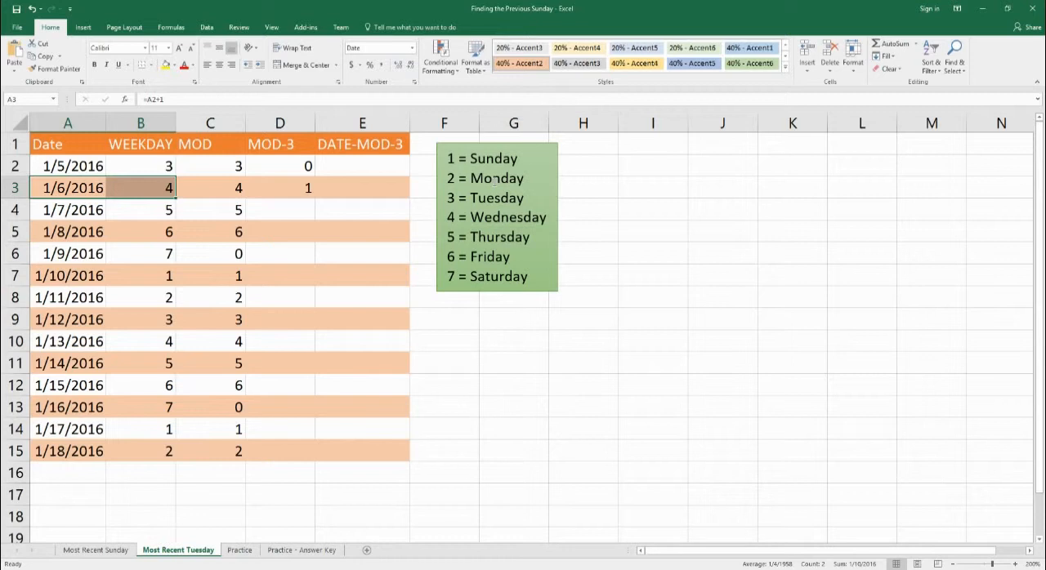
pyautogui.click(447, 219)
pyautogui.moveTo(81, 196); pyautogui.dragTo(137, 193)
pyautogui.click(273, 182)
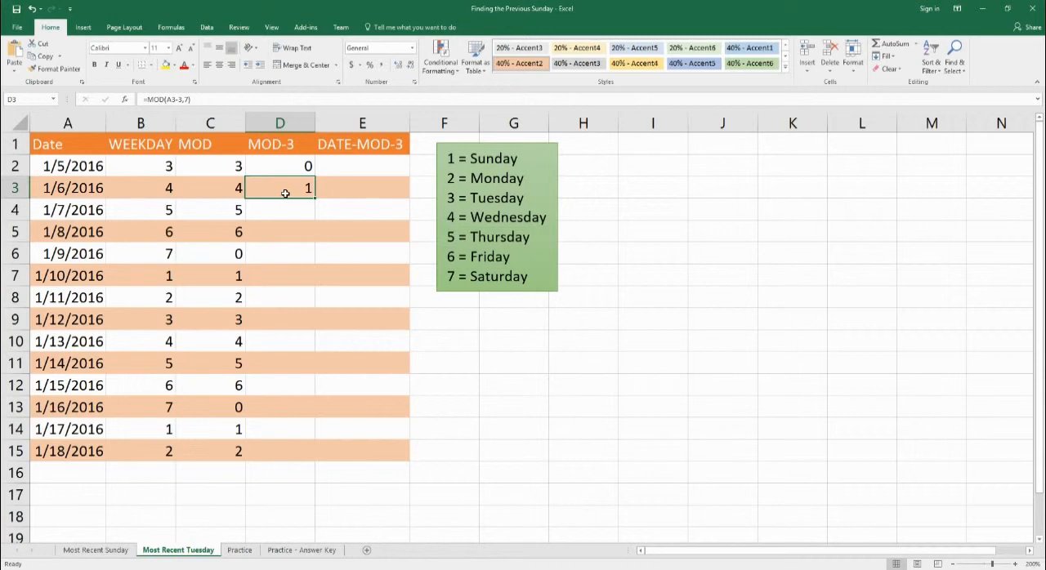
# Fill the MOD-3 formula down column D through D15, and enter the formula =A2-MOD(A2-3,7) in cell E2.
pyautogui.moveTo(280, 170); pyautogui.dragTo(302, 468)
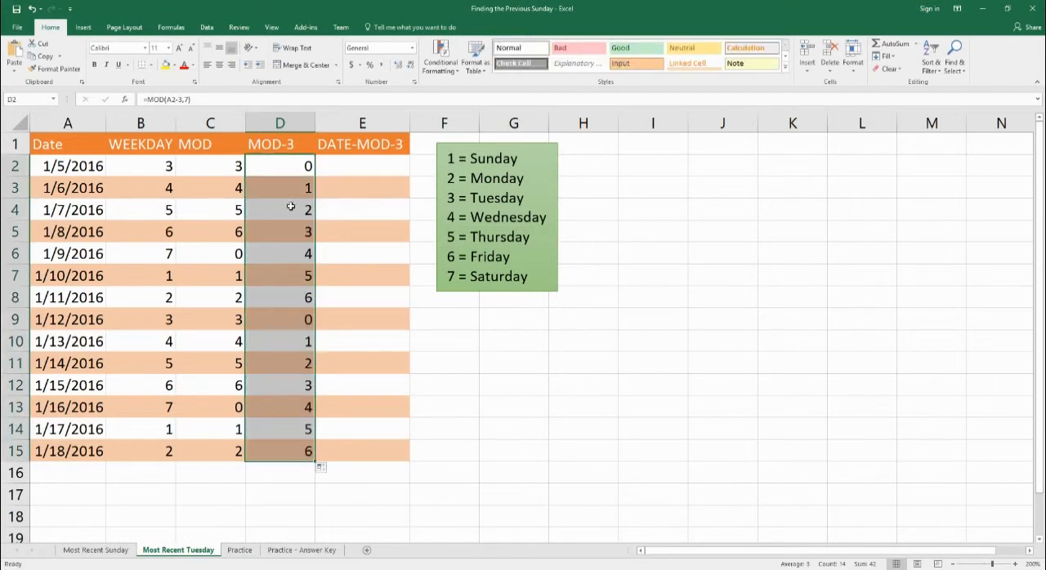
pyautogui.click(350, 171)
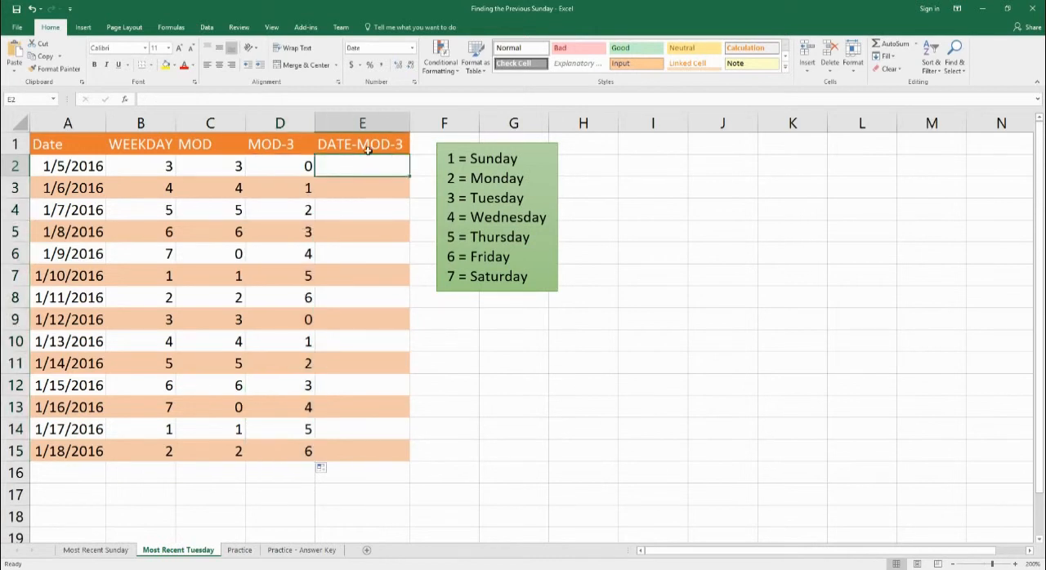
pyautogui.write('=')
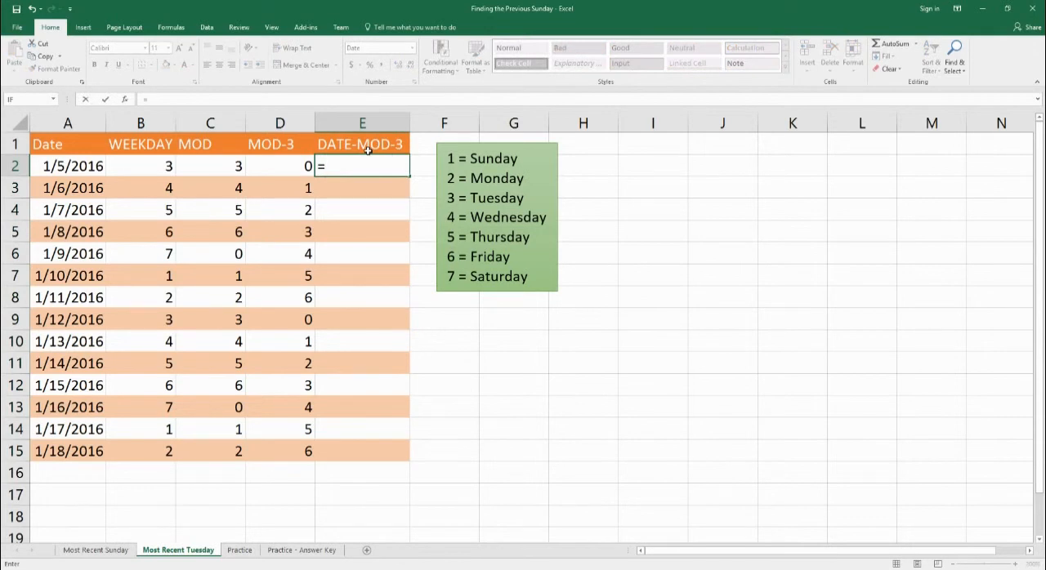
pyautogui.write('a2')
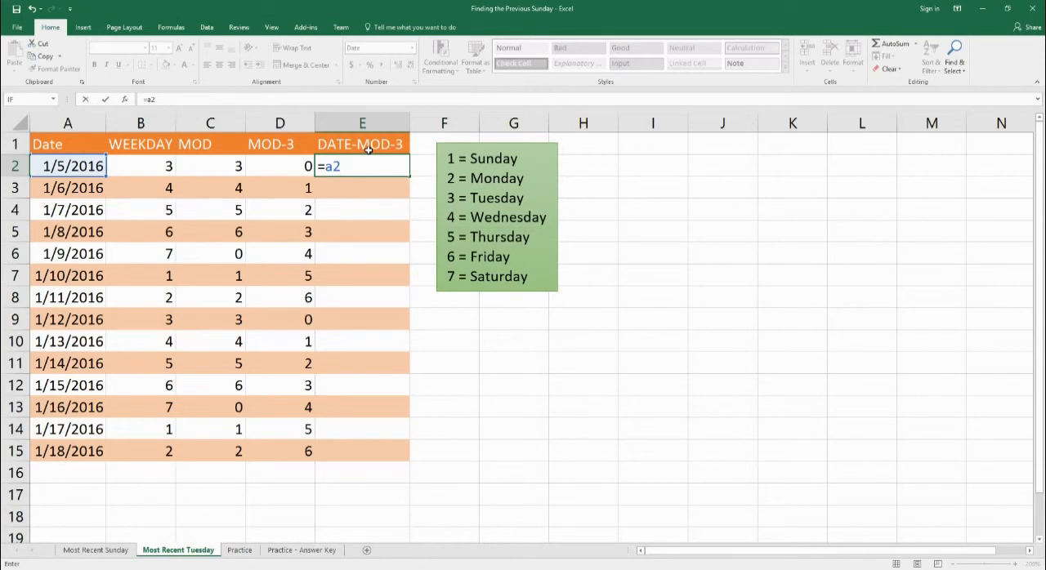
pyautogui.write('-mod(a2')
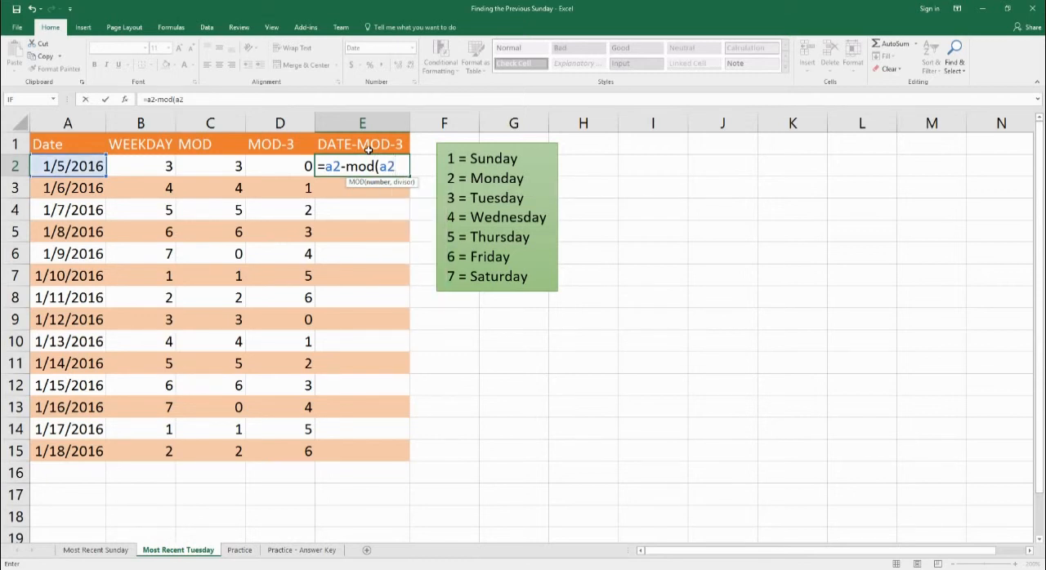
pyautogui.write('-3,7)')
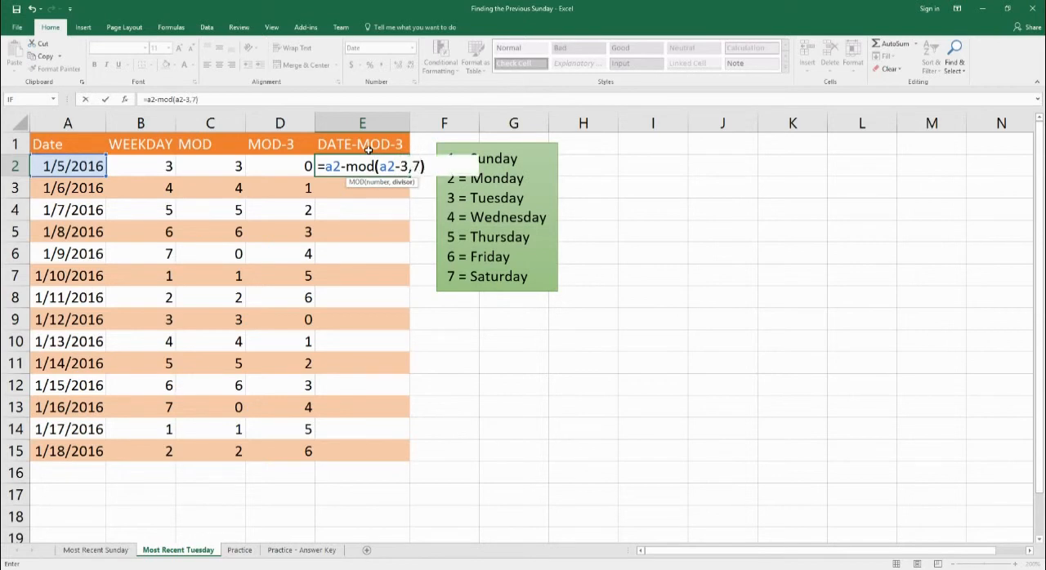
pyautogui.press('Return')
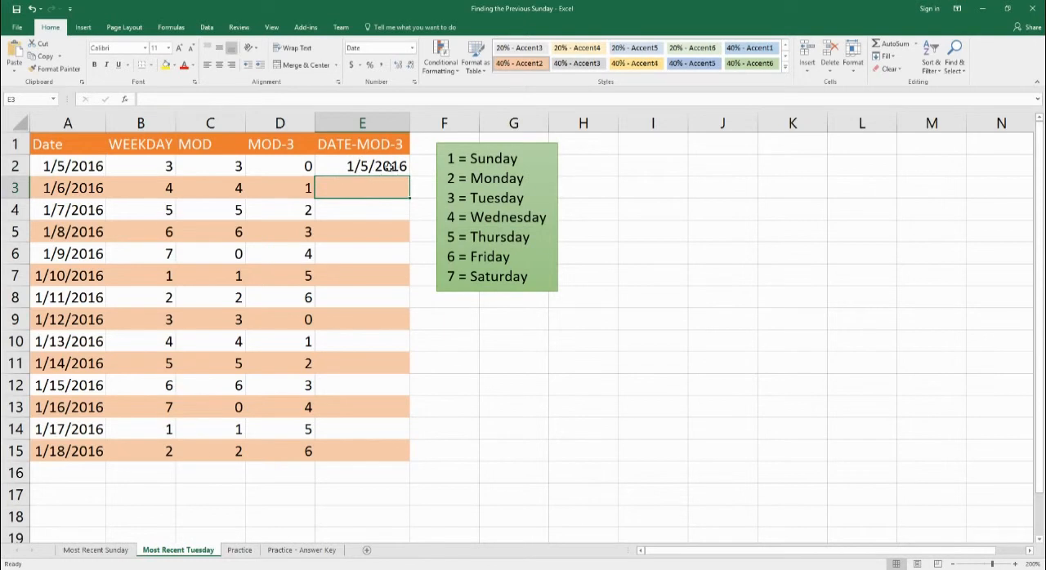
# Enter the formula =A3-MOD(A3-3,7) in cell E3, and fill the DATE-MOD-3 formula down column E through E15.
pyautogui.write('=')
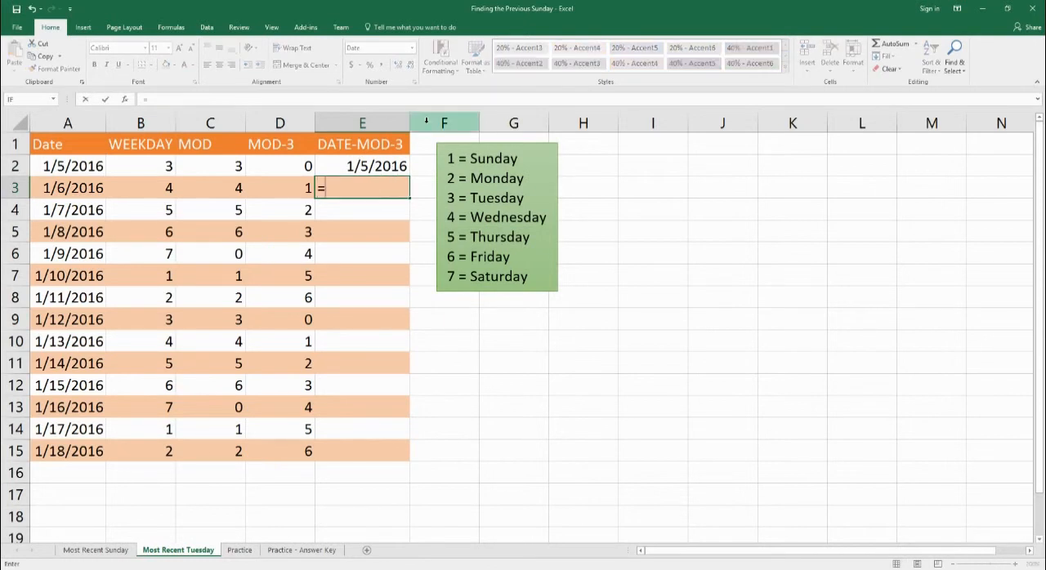
pyautogui.write('ja')
pyautogui.press('BackSpace')
pyautogui.press('BackSpace')
pyautogui.write('a')
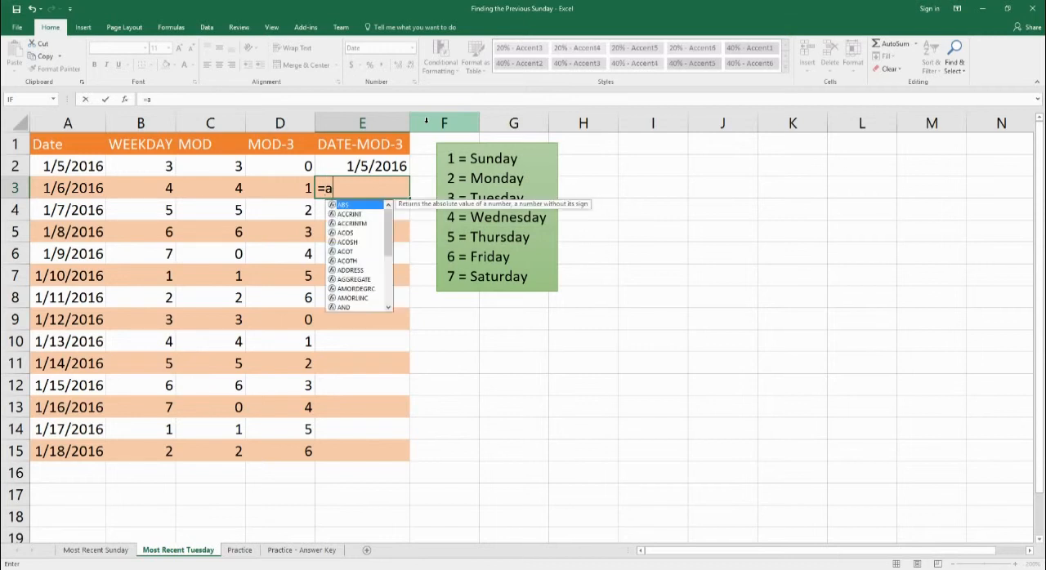
pyautogui.write('3')
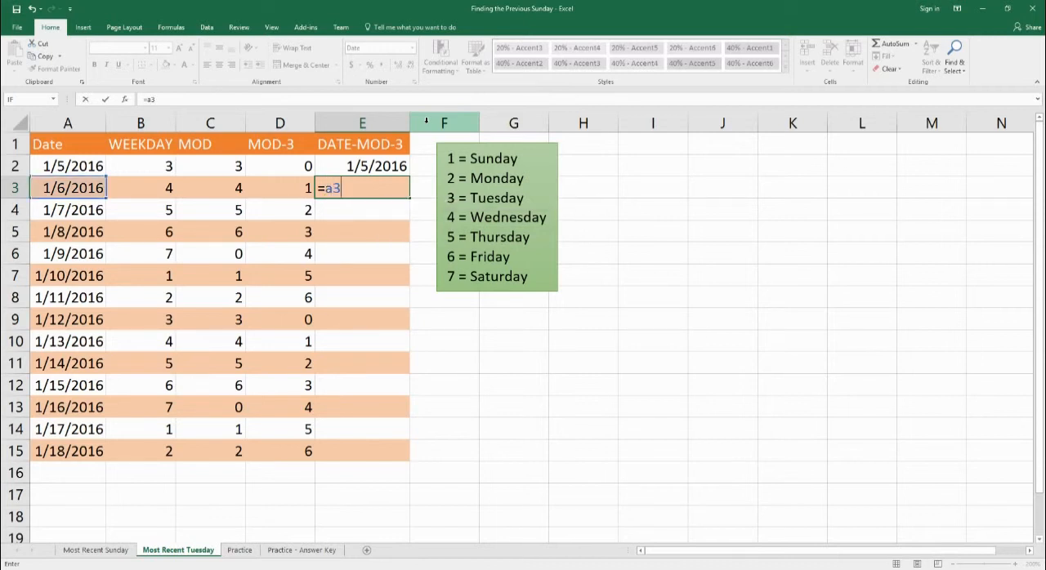
pyautogui.write('-mod')
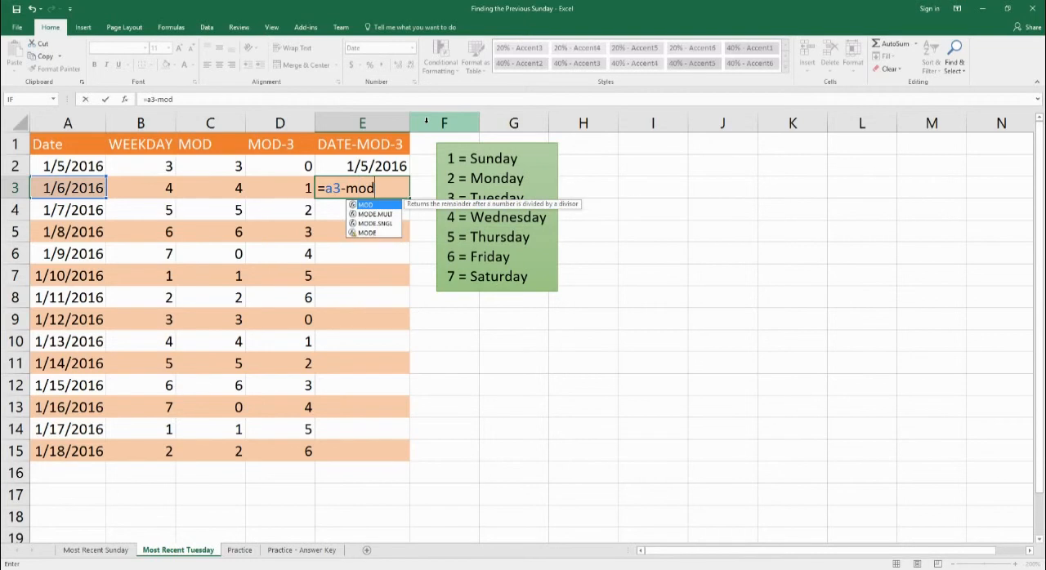
pyautogui.write('(')
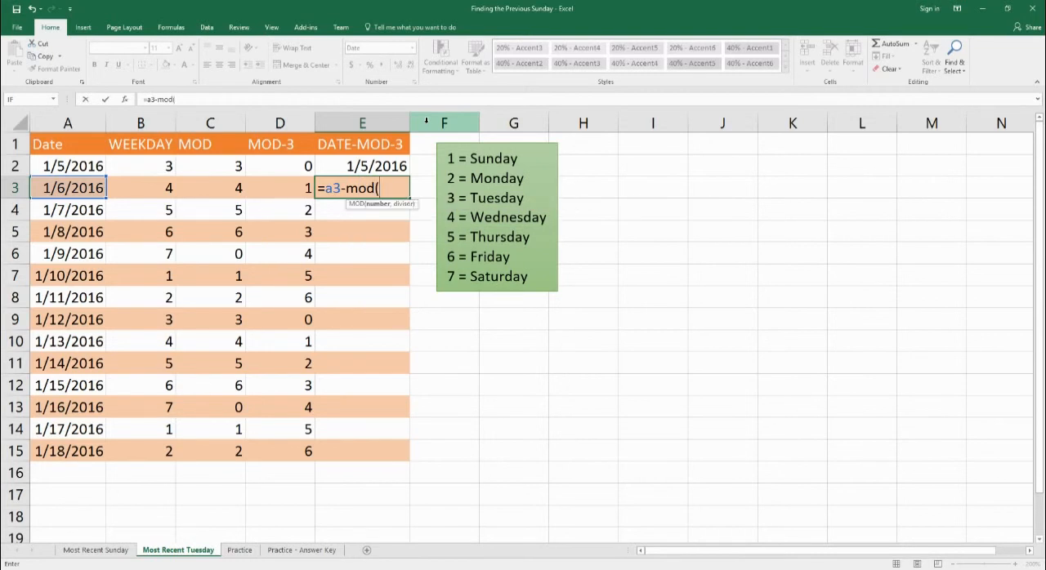
pyautogui.write('a3')
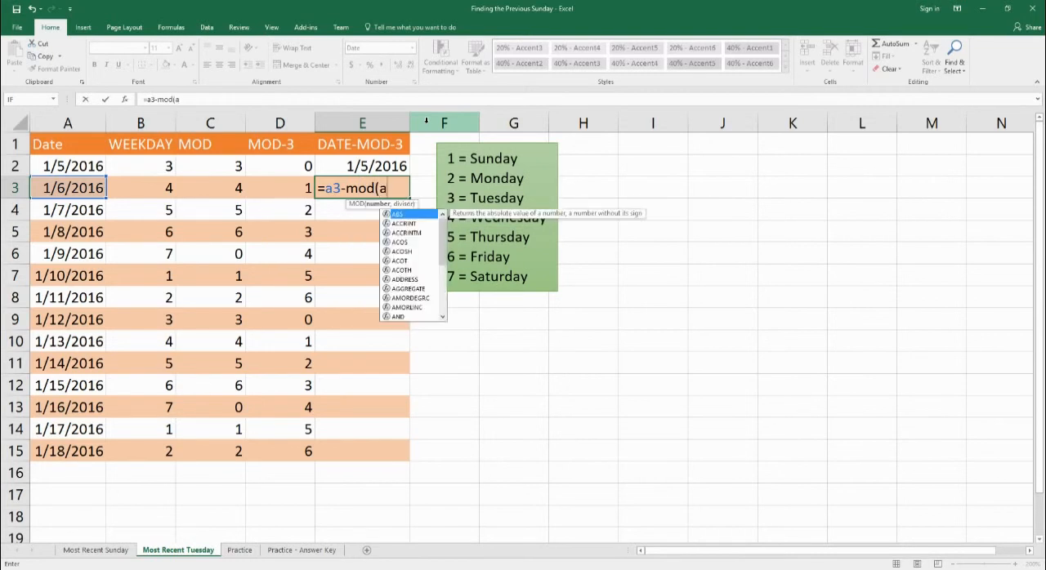
pyautogui.write('-')
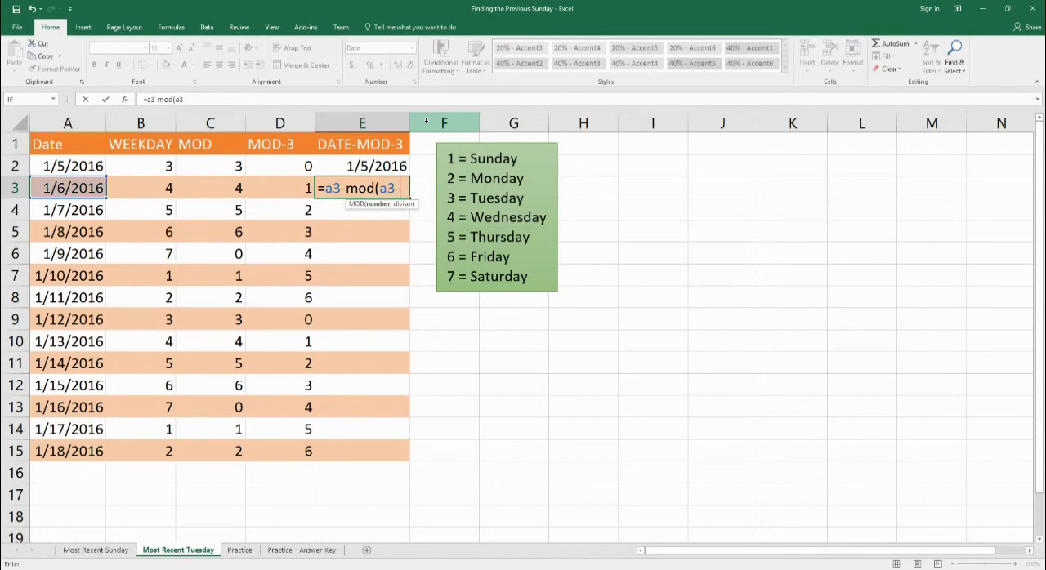
pyautogui.write('3,')
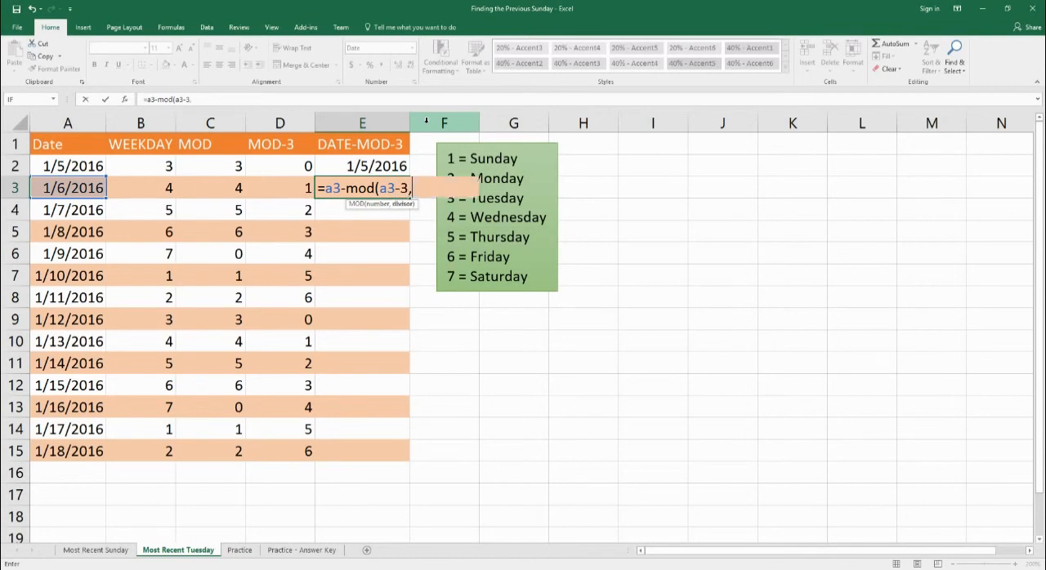
pyautogui.write('7)')
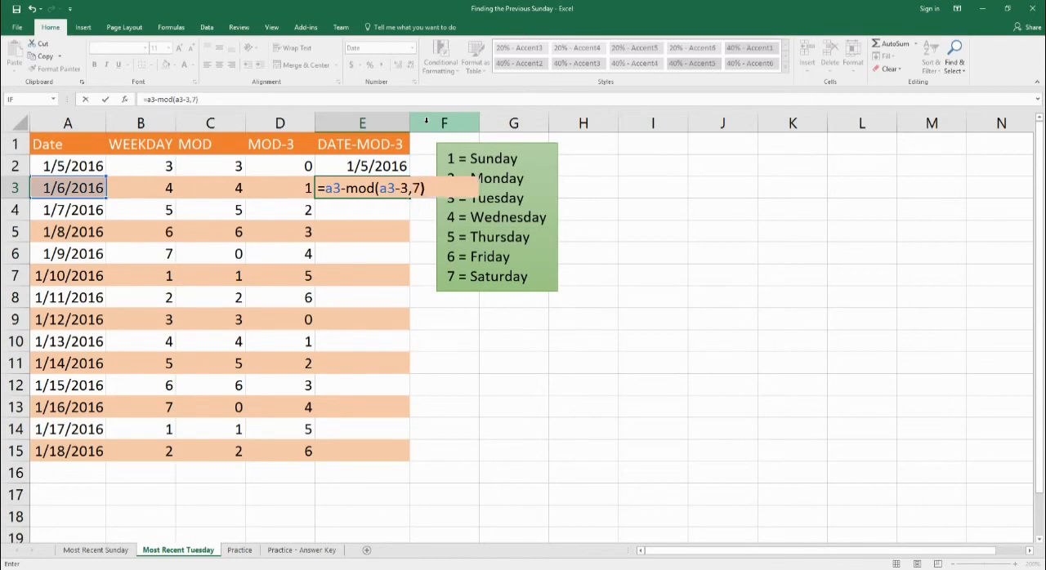
pyautogui.press('Return')
pyautogui.click(386, 166)
pyautogui.moveTo(386, 166); pyautogui.dragTo(385, 444)
# Check the dates in E2:E8 and E9:E15 against A2:B2 and the legend's Sunday, Tuesday and Thursday entries.
pyautogui.moveTo(370, 302); pyautogui.dragTo(348, 174)
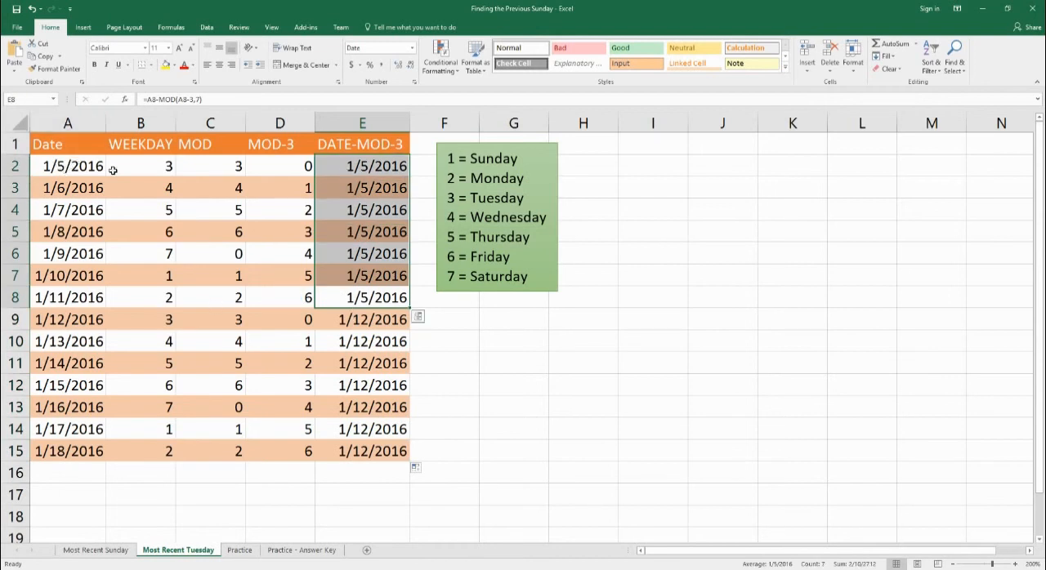
pyautogui.click(152, 171)
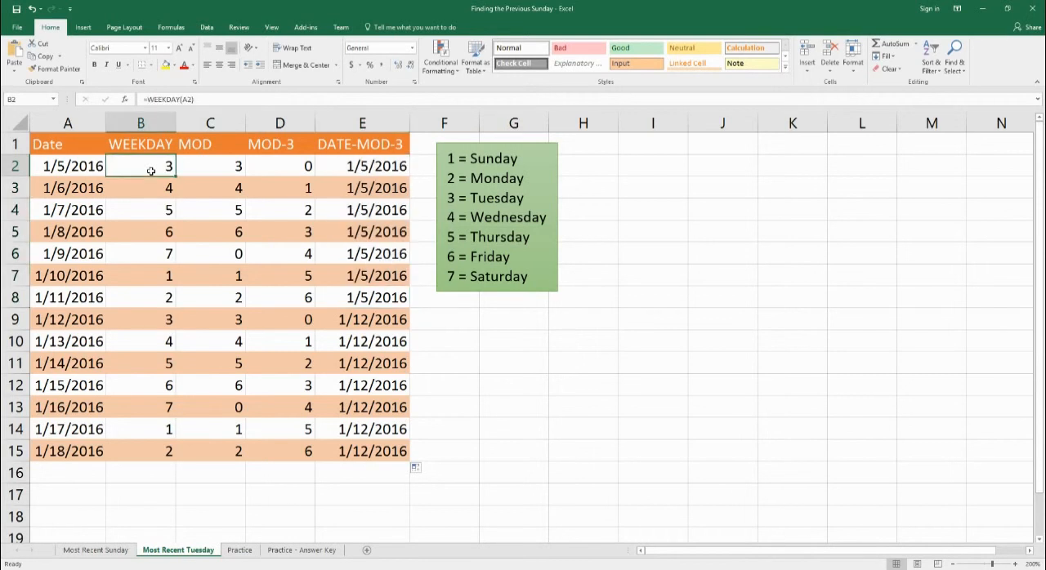
pyautogui.moveTo(103, 168); pyautogui.dragTo(136, 167)
pyautogui.moveTo(356, 325); pyautogui.dragTo(401, 453)
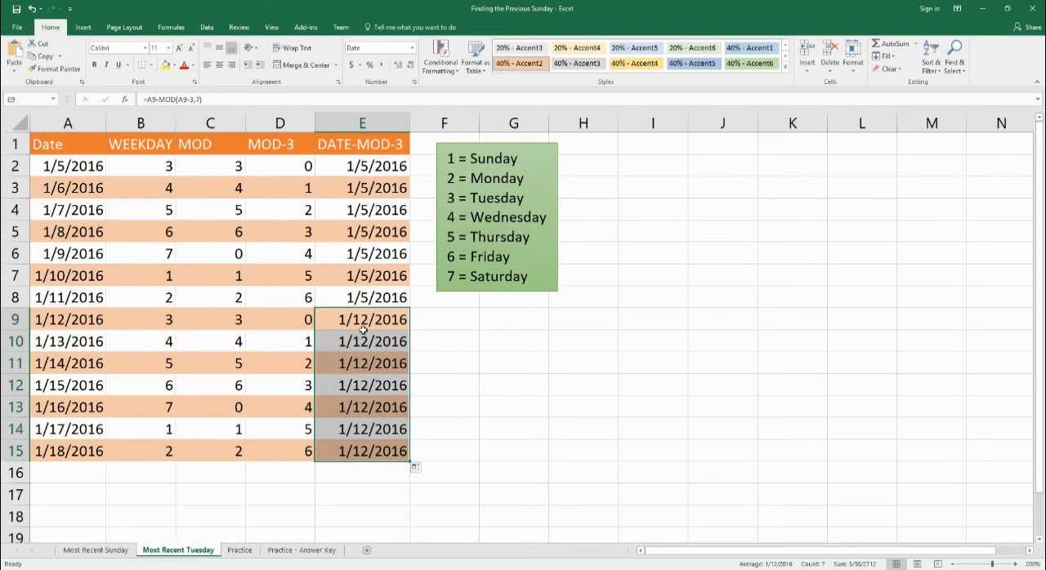
pyautogui.moveTo(450, 167); pyautogui.dragTo(505, 171)
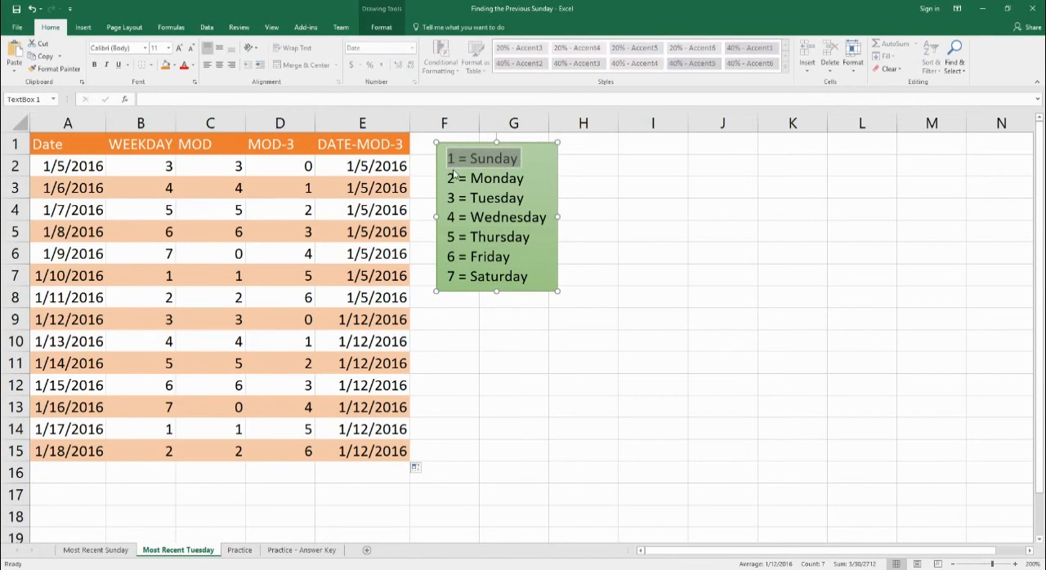
pyautogui.tripleClick(452, 198)
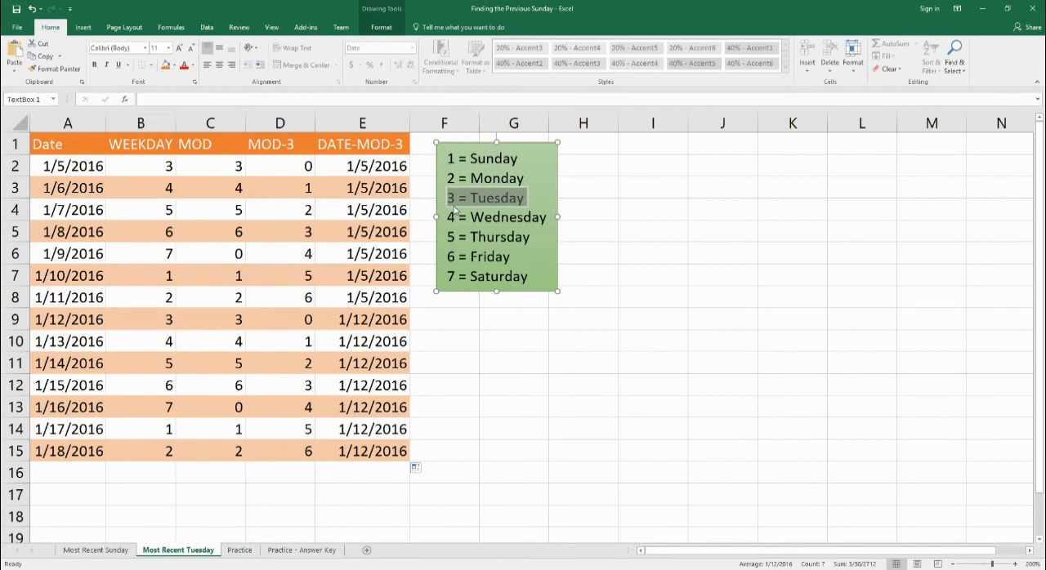
pyautogui.tripleClick(450, 240)
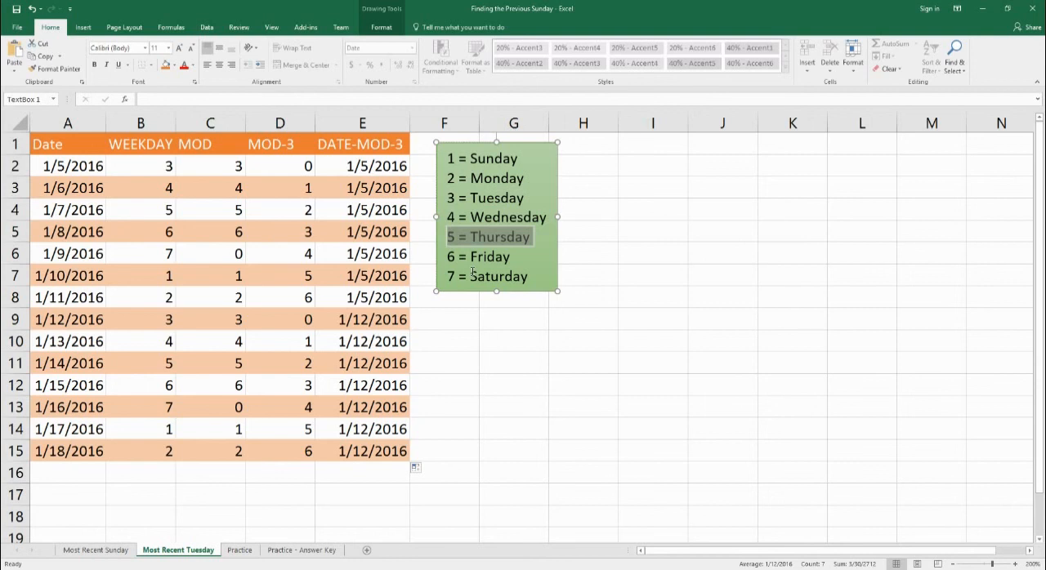
# Open the Practice sheet and review the dates in A2:A15 and the empty Previous Friday range B2:B15.
pyautogui.click(240, 550)
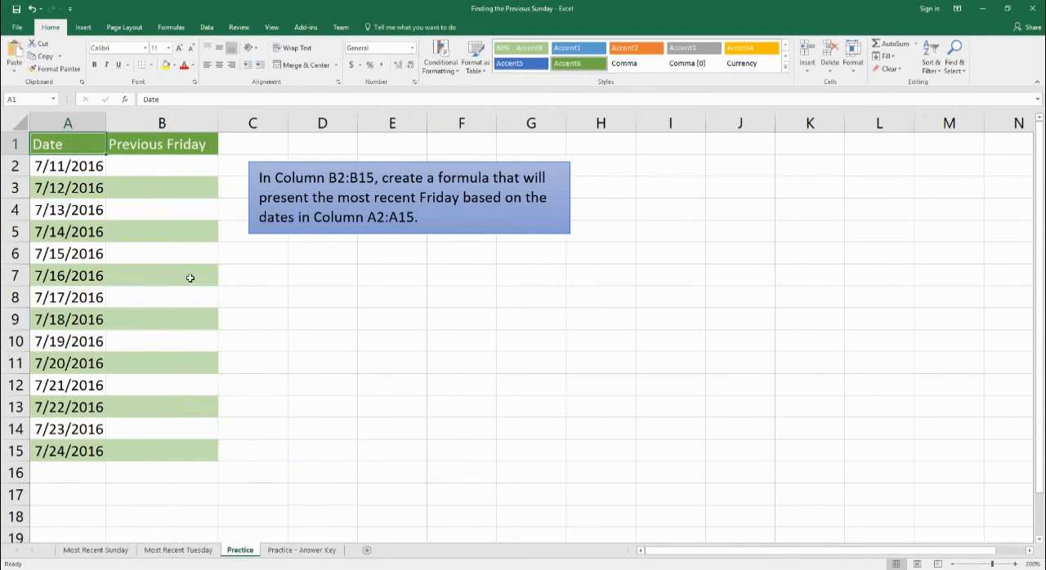
pyautogui.moveTo(81, 166); pyautogui.dragTo(77, 450)
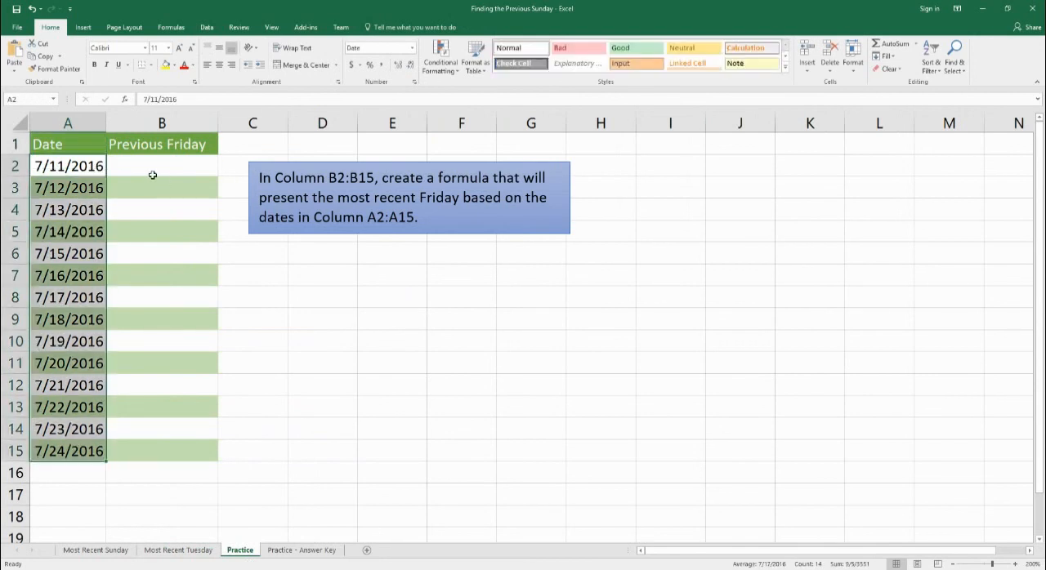
pyautogui.moveTo(153, 175); pyautogui.dragTo(140, 452)
pyautogui.moveTo(63, 170); pyautogui.dragTo(60, 455)
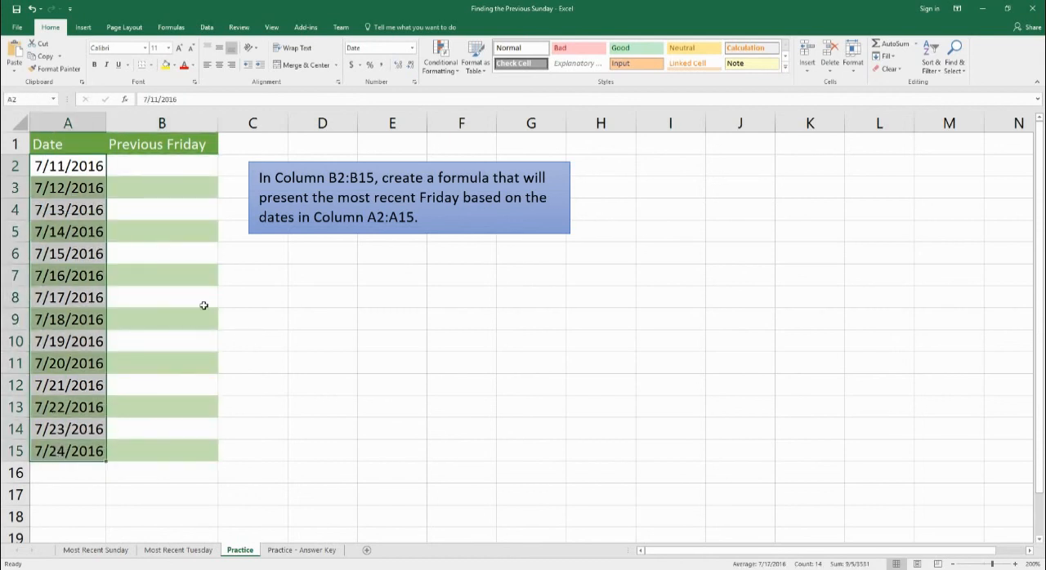